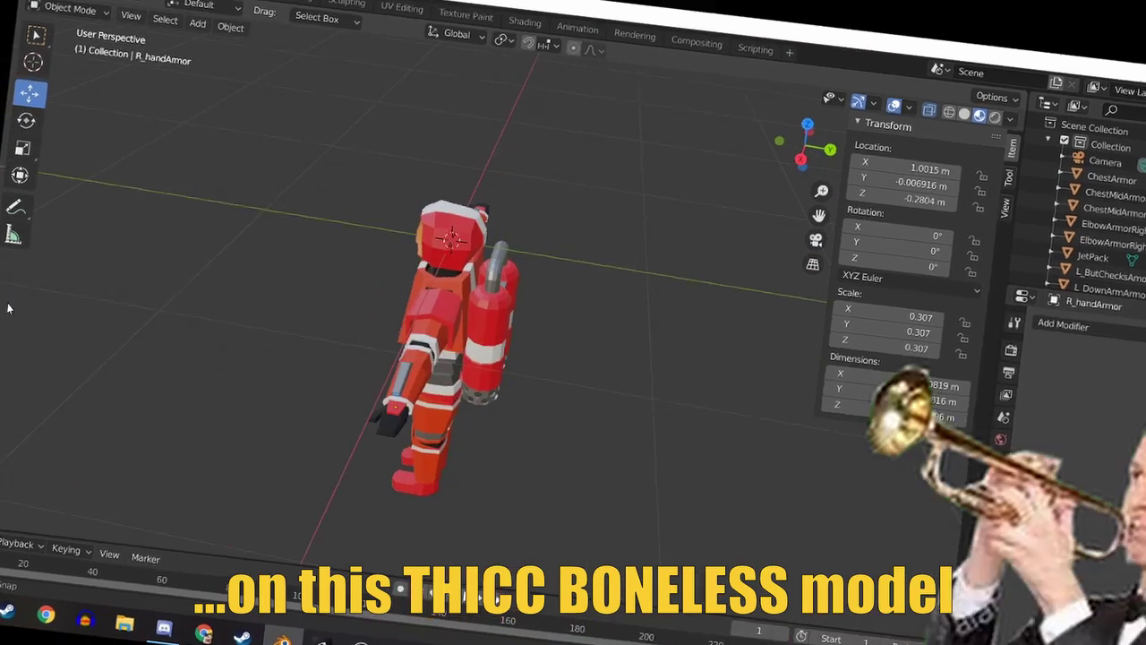
Orbit and zoom the Scene view to inspect the character and its jetpack nozzles.
middle_click_drag(7, 308, 97, 287)
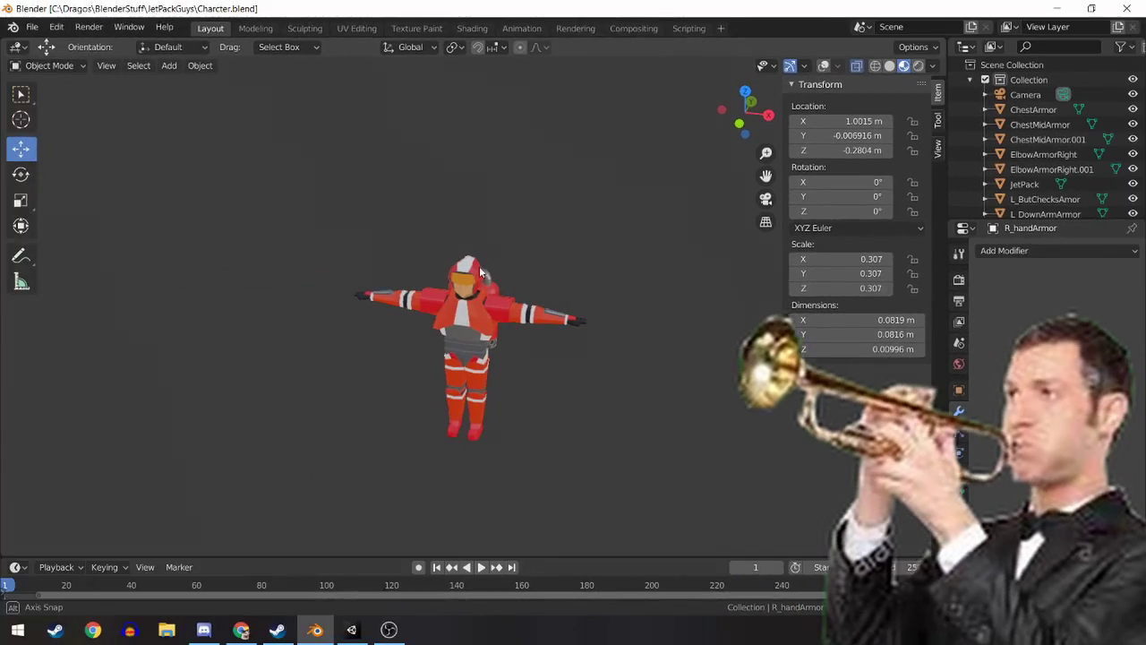
middle_click_drag(479, 266, 758, 209)
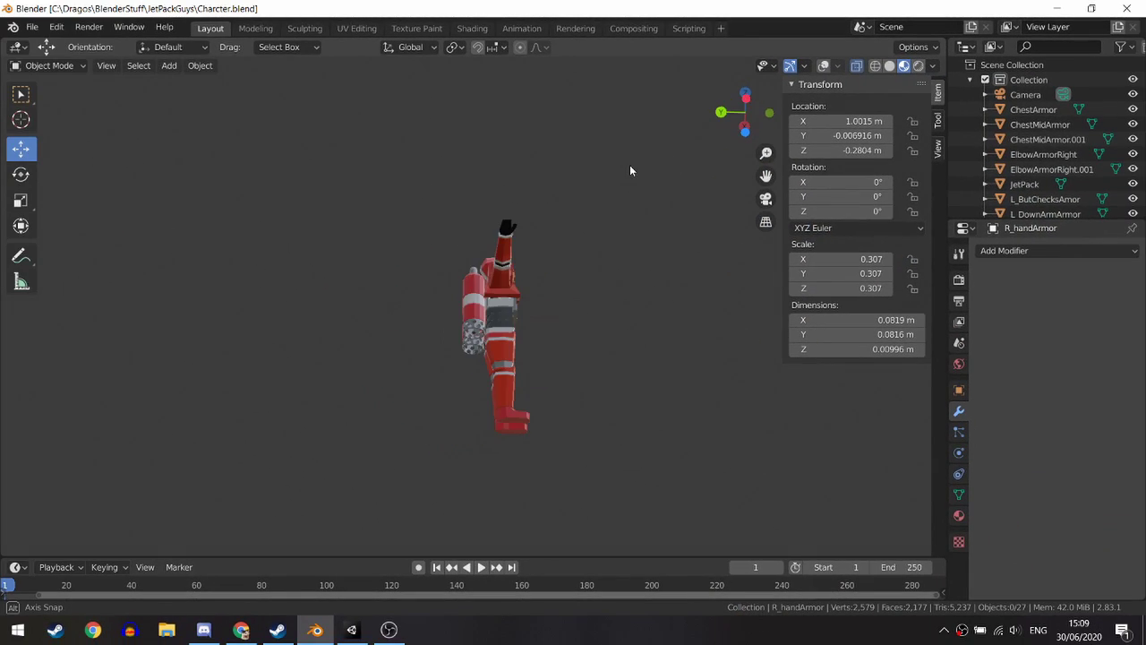
mouse_move(558, 300)
middle_mouse_down()
mouse_move(815, 195)
mouse_move(576, 278)
middle_mouse_up()
scroll(573, 278, "up", 3)
scroll(515, 323, "up", 3)
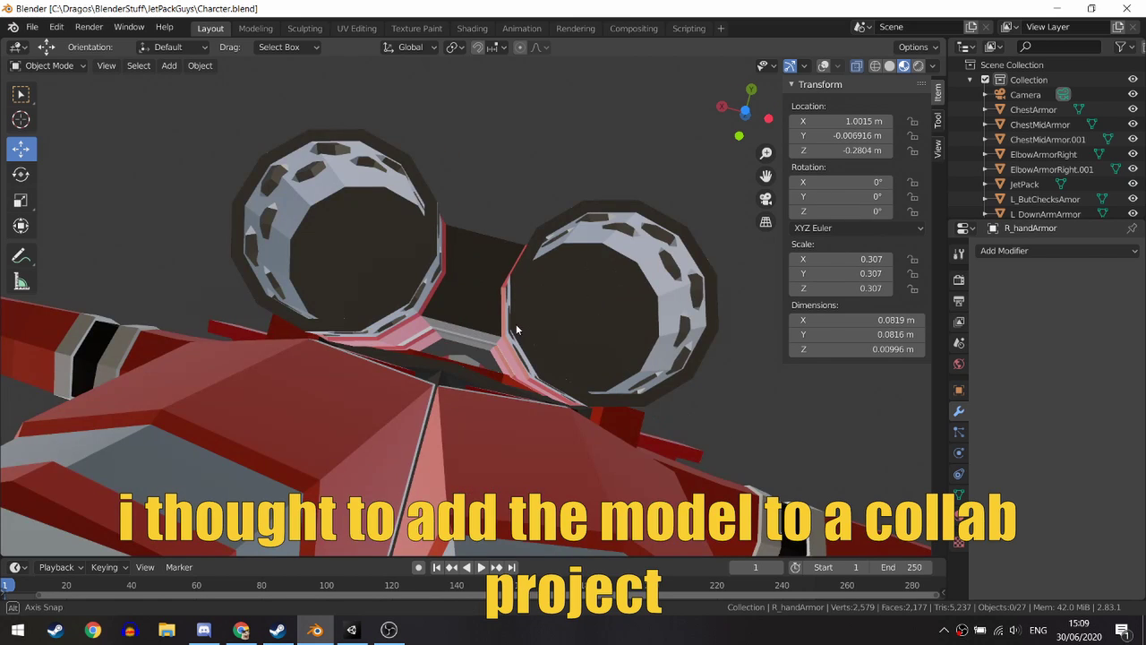
mouse_move(516, 324)
middle_mouse_down()
mouse_move(492, 448)
mouse_move(570, 326)
mouse_move(556, 314)
middle_mouse_up()
scroll(492, 454, "down", 5)
scroll(542, 309, "down", 2)
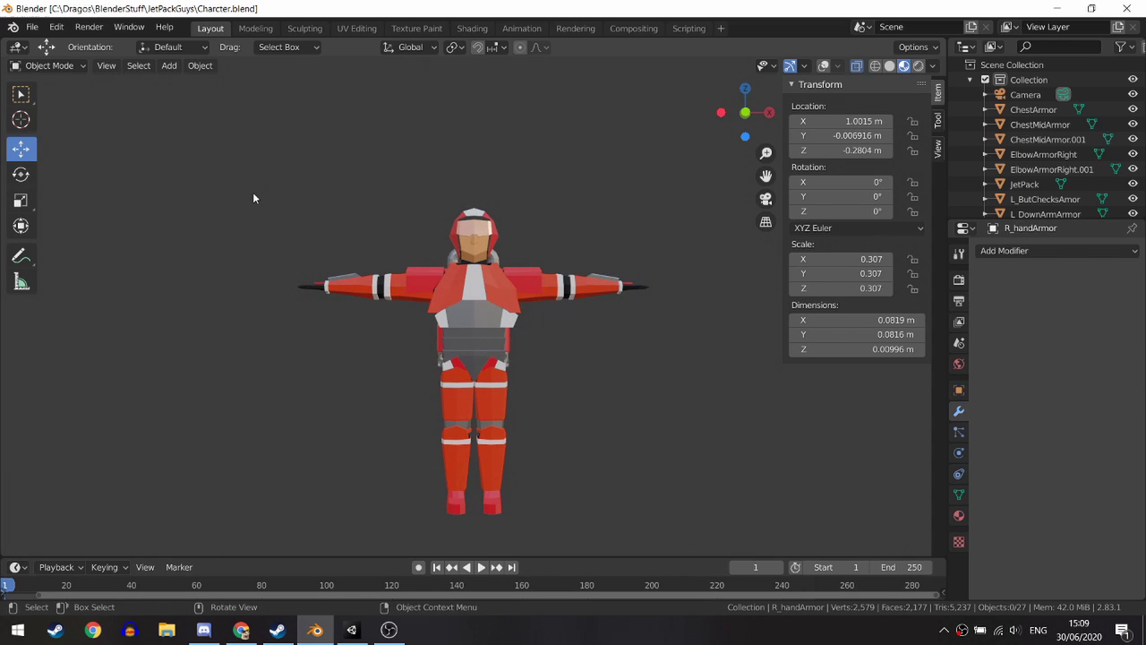
middle_click_drag(253, 198, 253, 209)
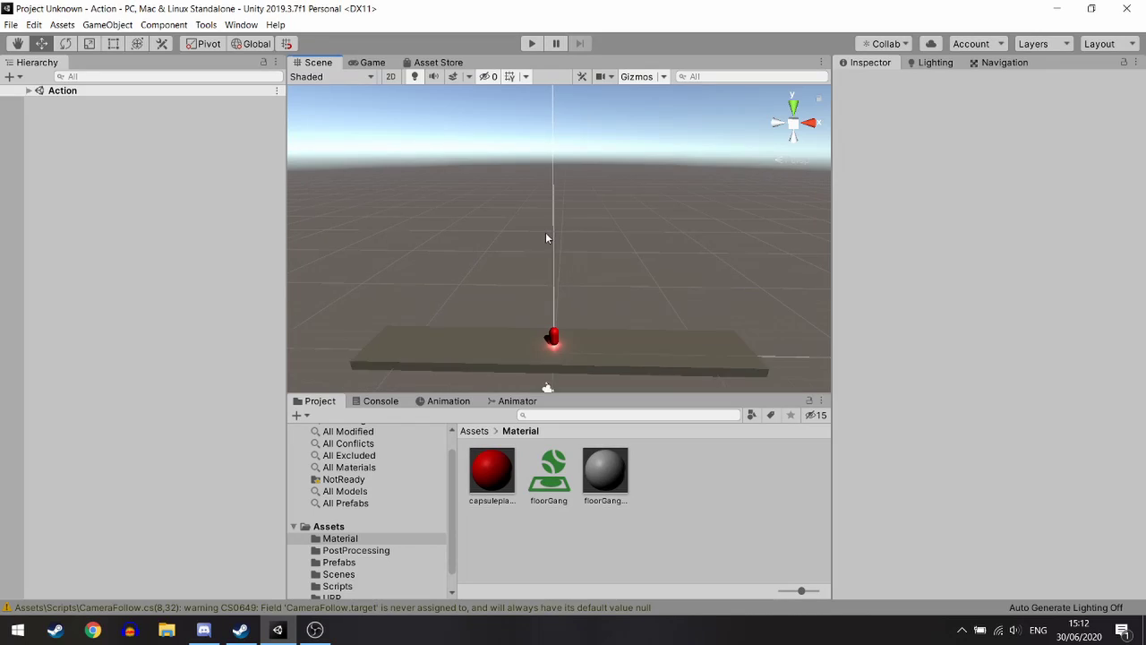
Play-test the capsule's thrust flight, stop it, and show the two SliderScript errors.
left_click(530, 44)
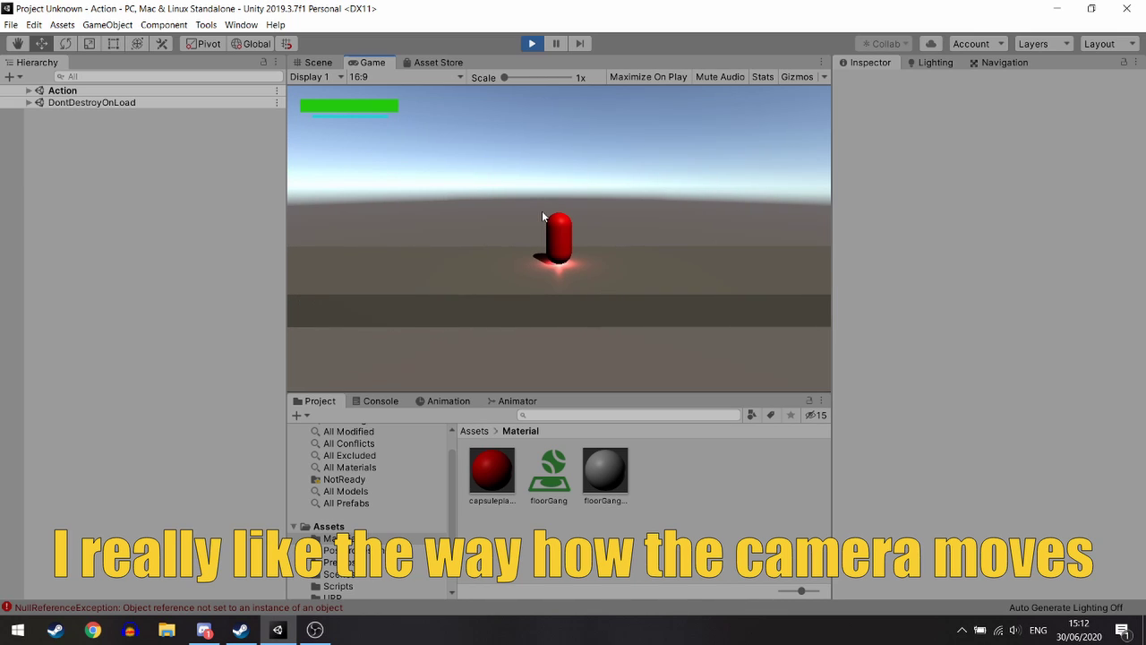
key("space")
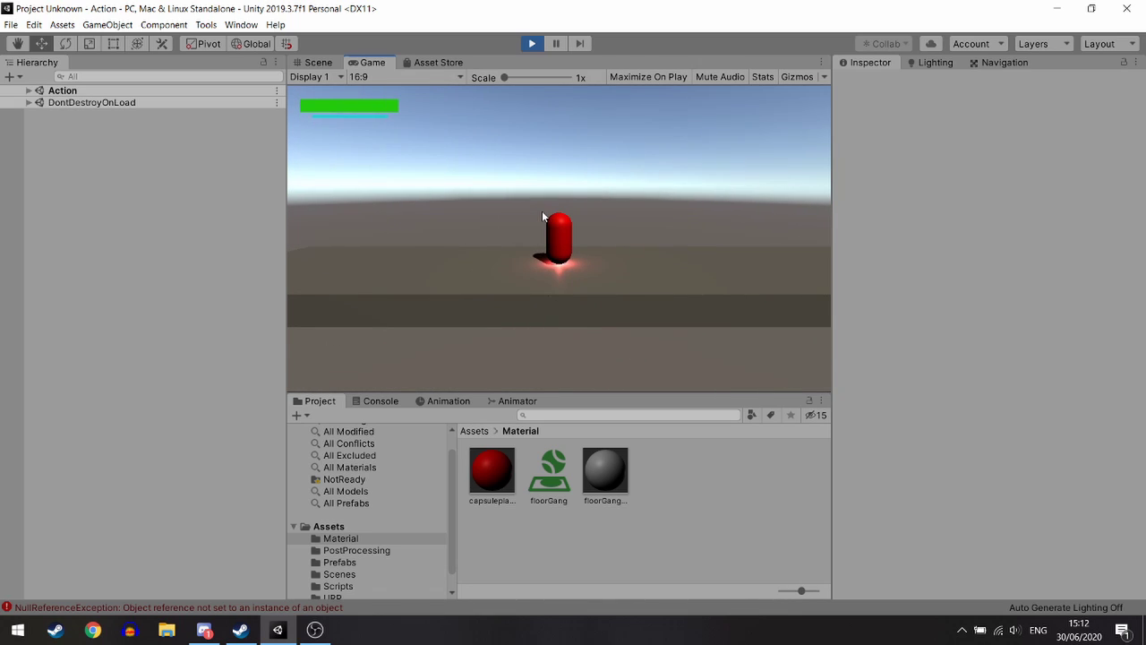
key("ctrl+p")
left_click(380, 401)
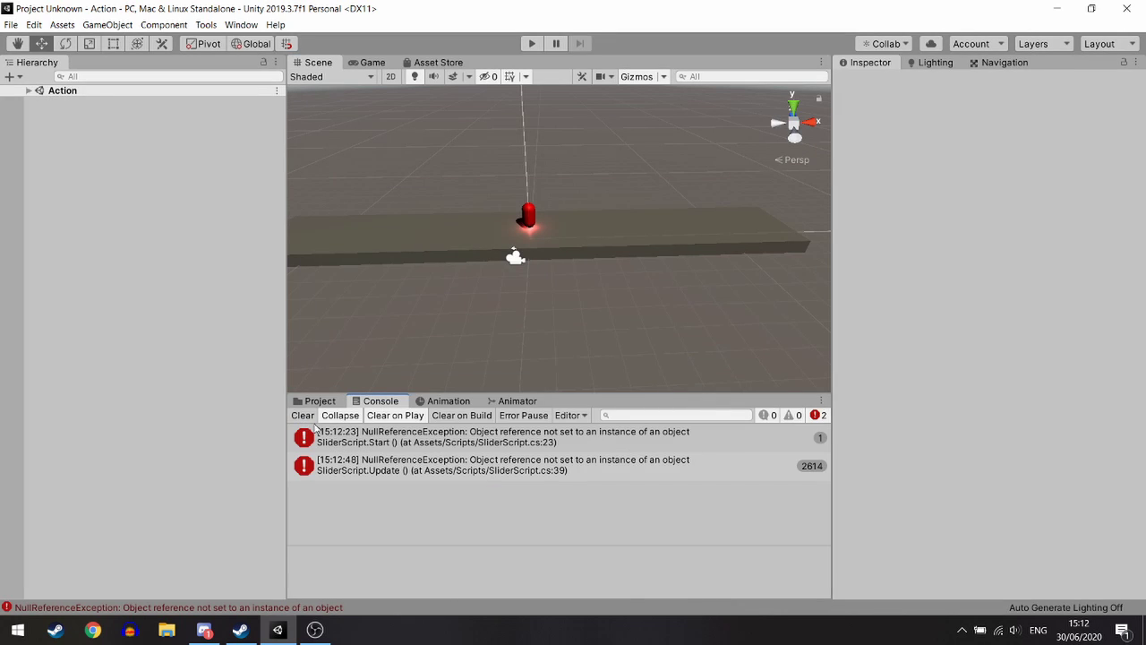
Inspect the SliderScript Update error and open its failing line in the code editor.
left_click(367, 468)
double_click(367, 469)
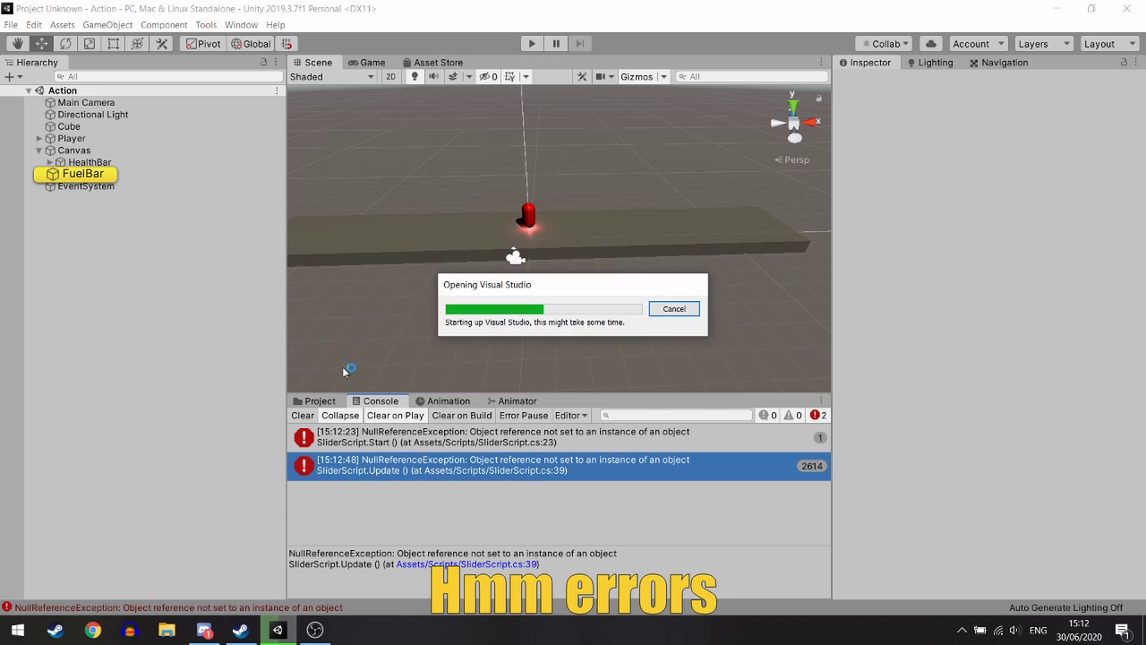
left_click(204, 629)
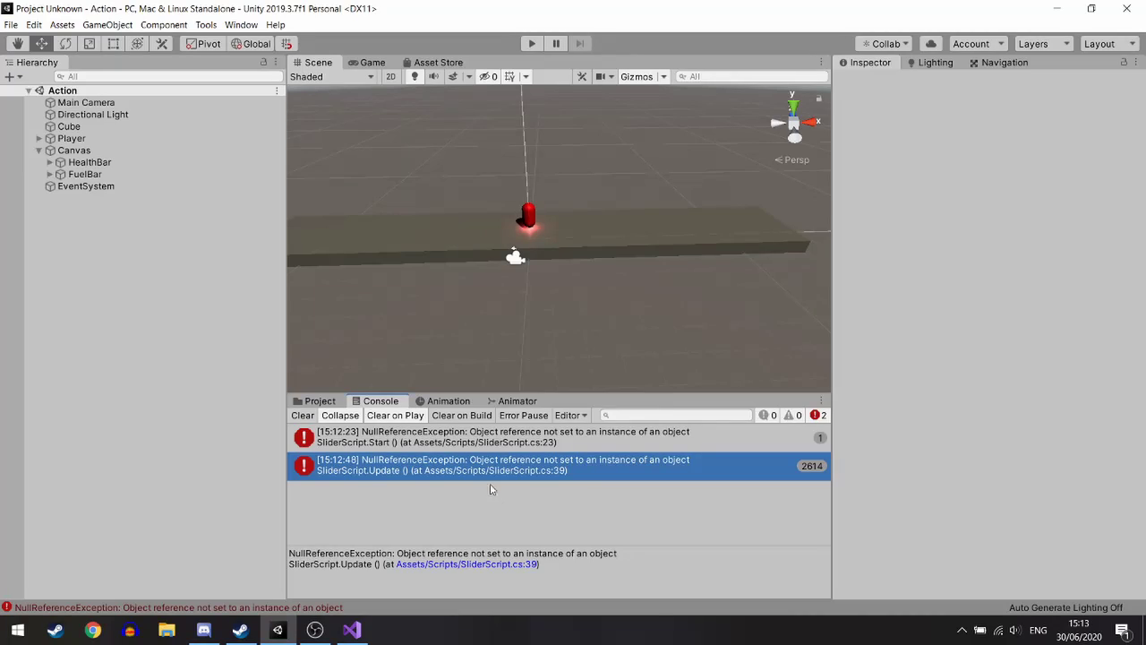
Disable FuelBar's Slider Script, clear the console, and replay the game with thrust.
left_click(85, 174)
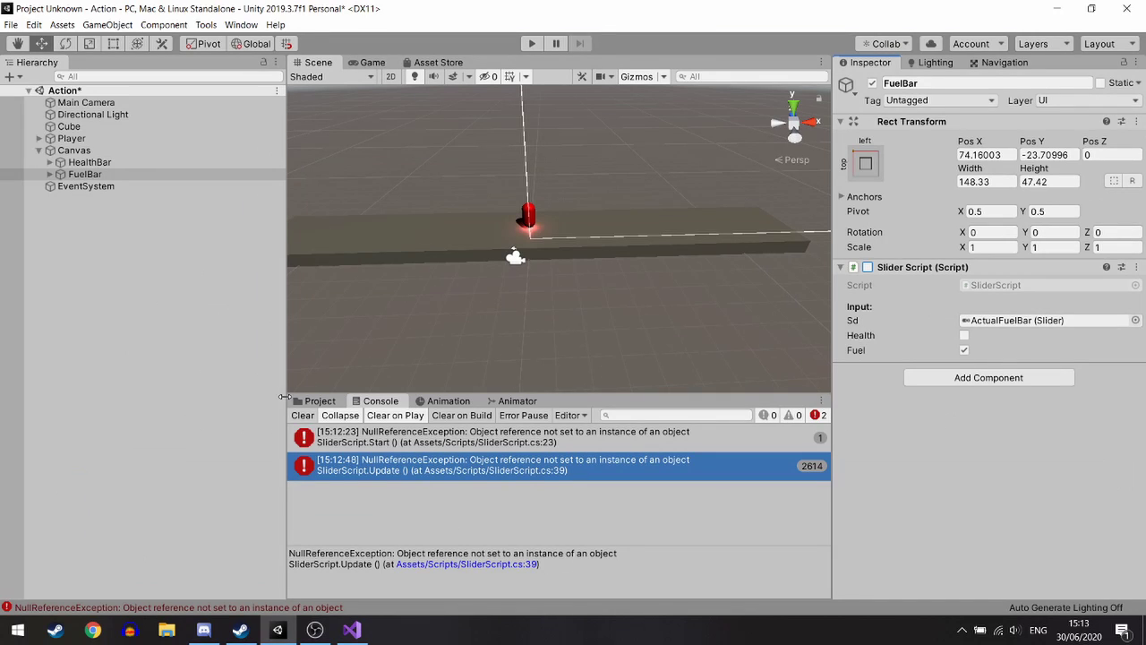
left_click(299, 417)
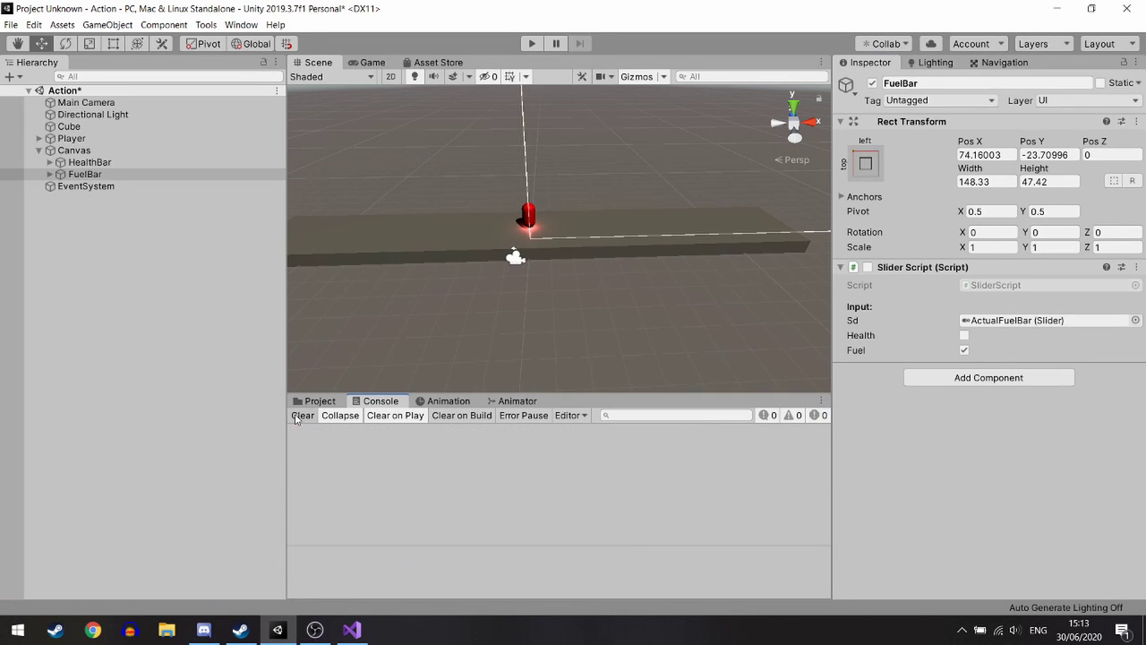
left_click(533, 44)
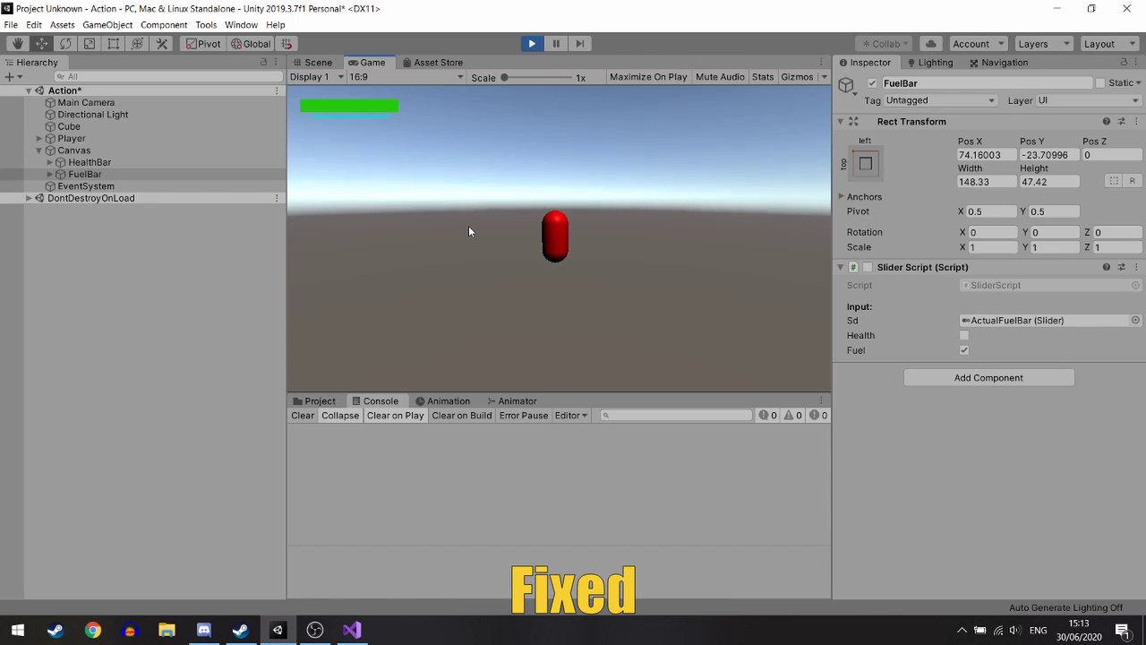
key("space")
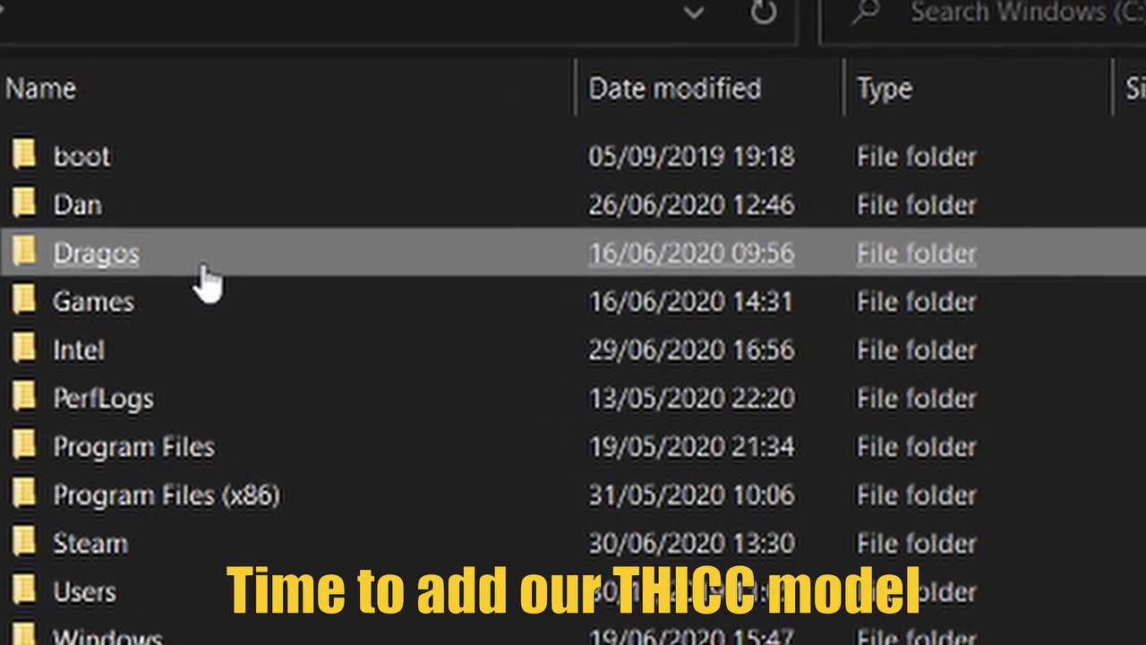
Browse to the user folder's BlenderStuff > JetPackGuys > Ready and open ThiccBonelessModel.fbx in 3D Viewer.
double_click(582, 242)
scroll(256, 618, "down", 1)
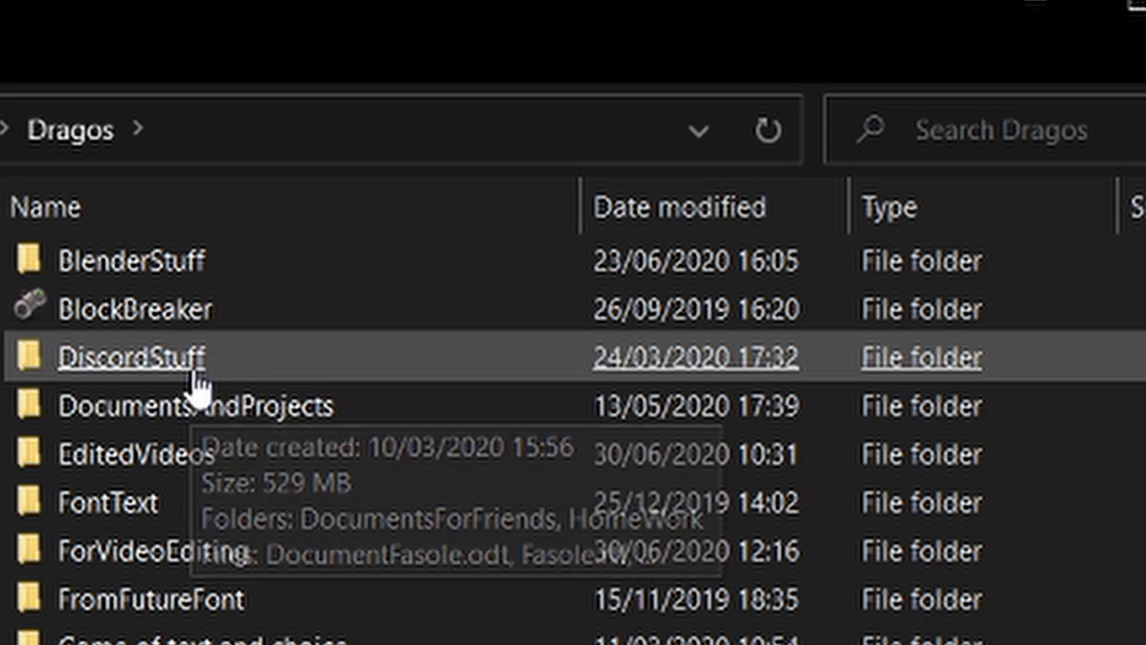
left_click(193, 363)
left_click(183, 405)
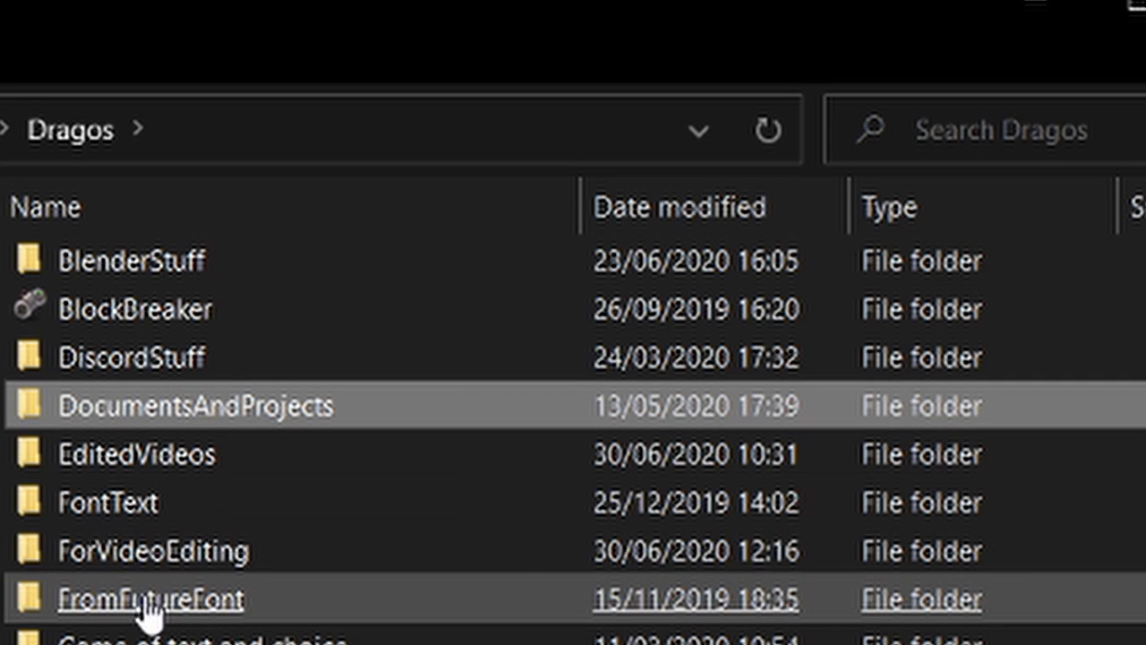
double_click(148, 273)
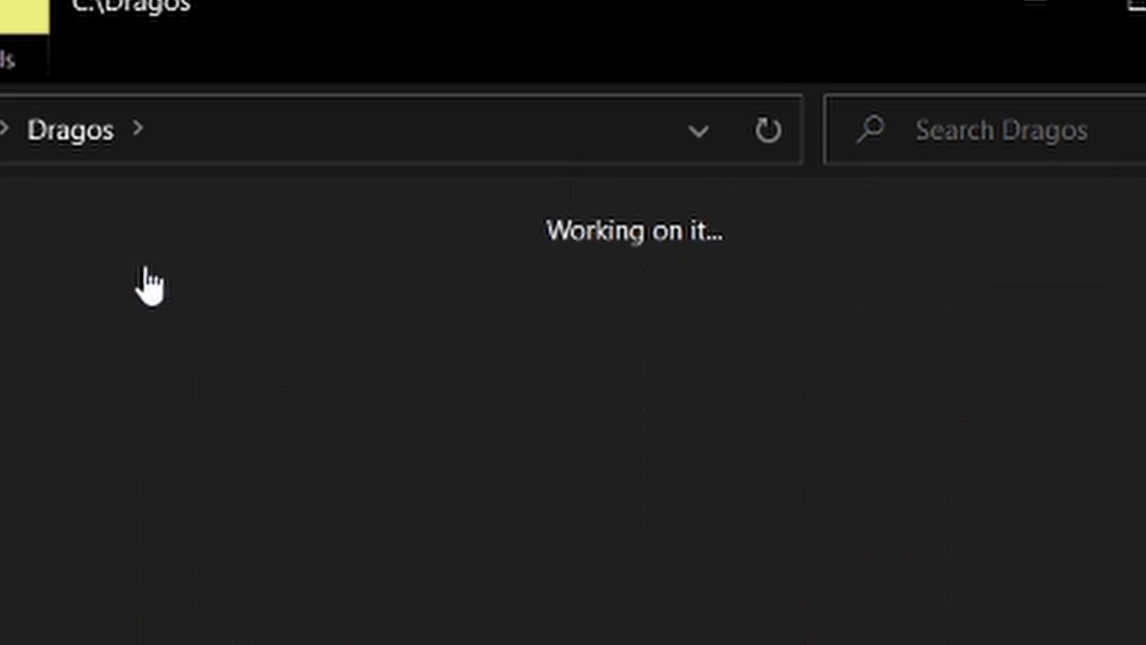
double_click(132, 325)
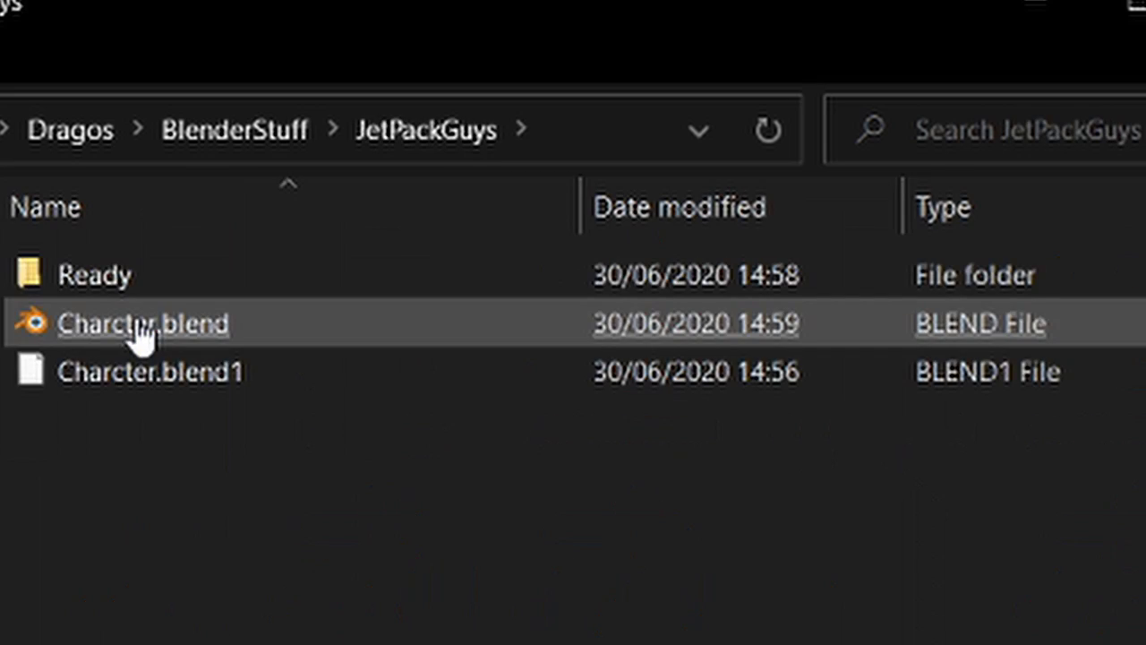
double_click(152, 298)
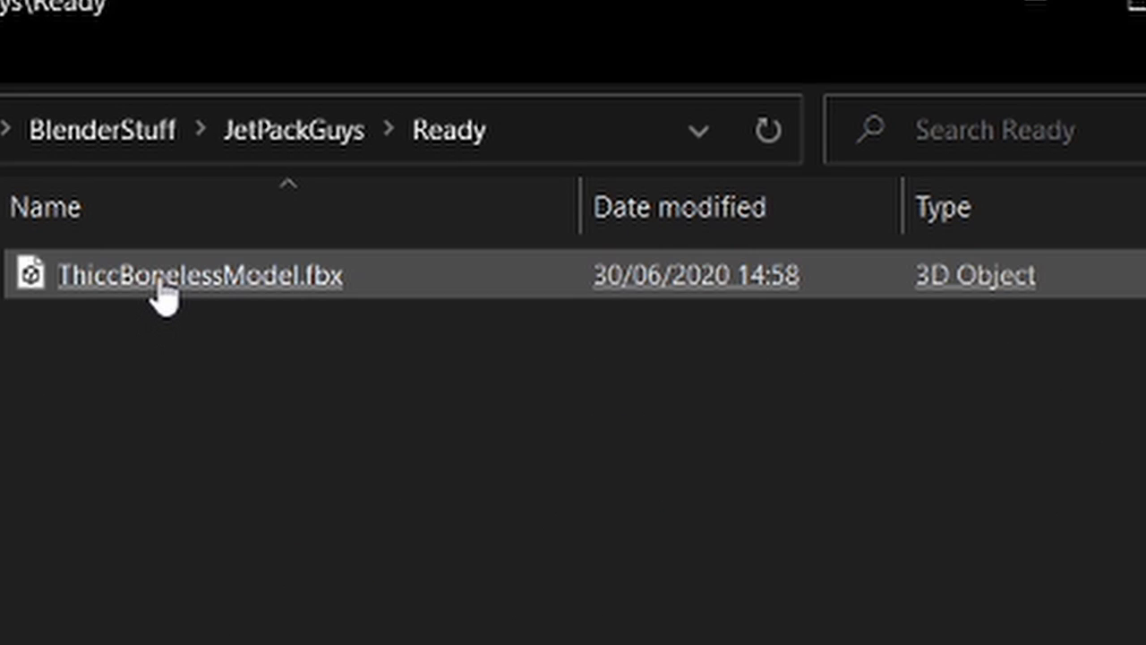
left_click(161, 298)
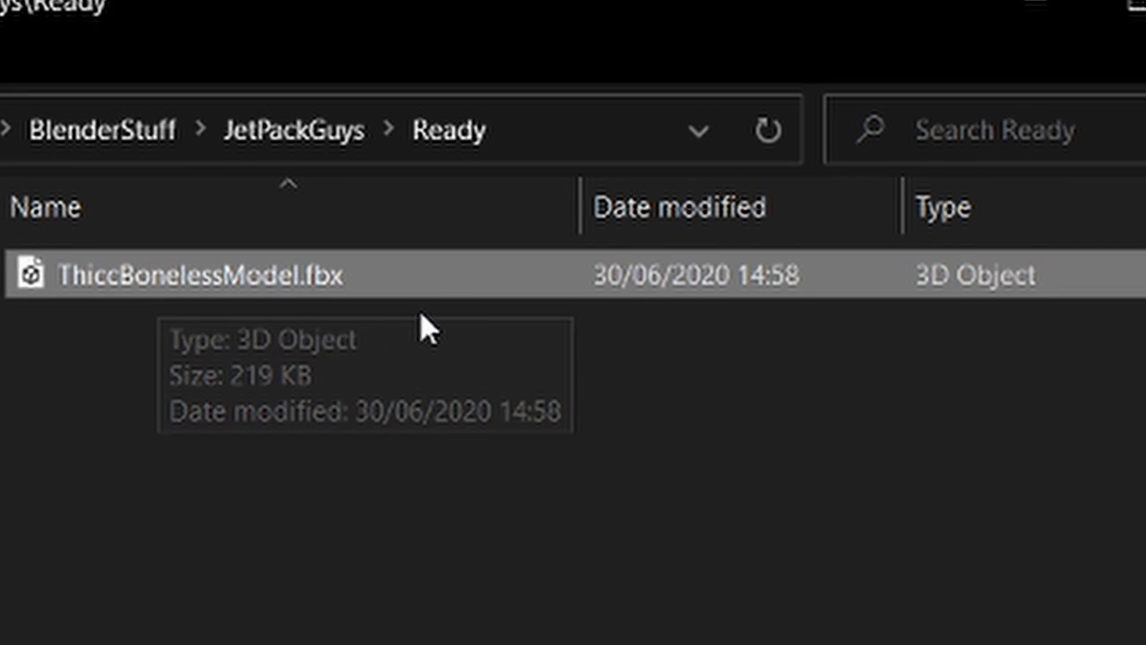
double_click(440, 289)
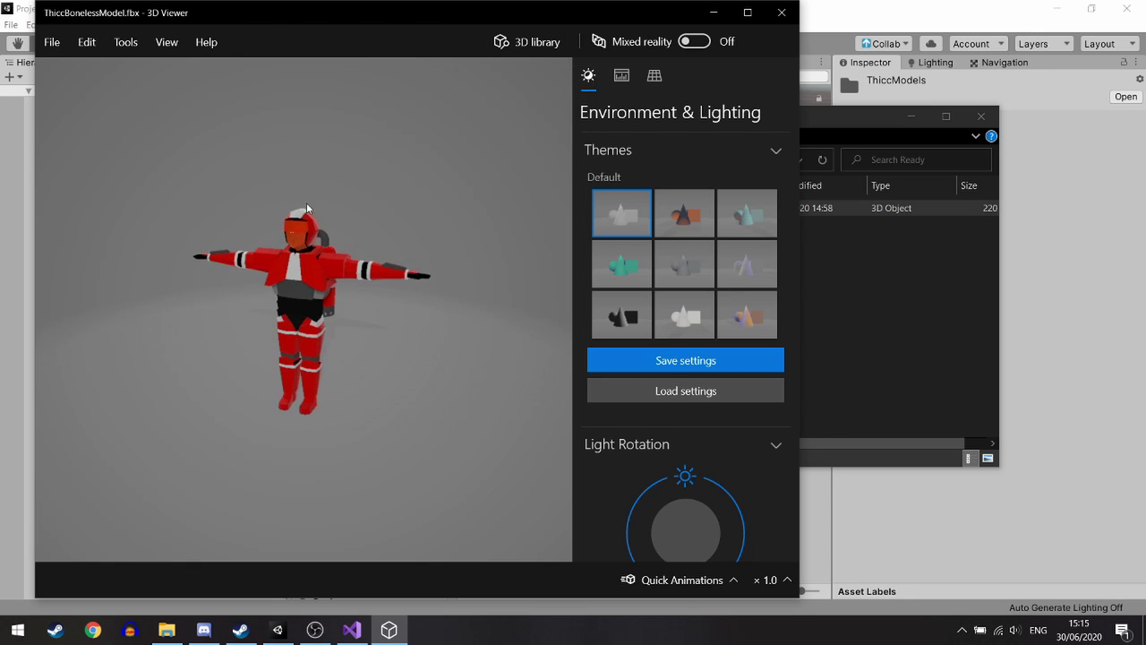
Close the 3D Viewer preview and drag ThiccBonelessModel.fbx into Unity's ThiccModels folder.
scroll(328, 224, "up", 5)
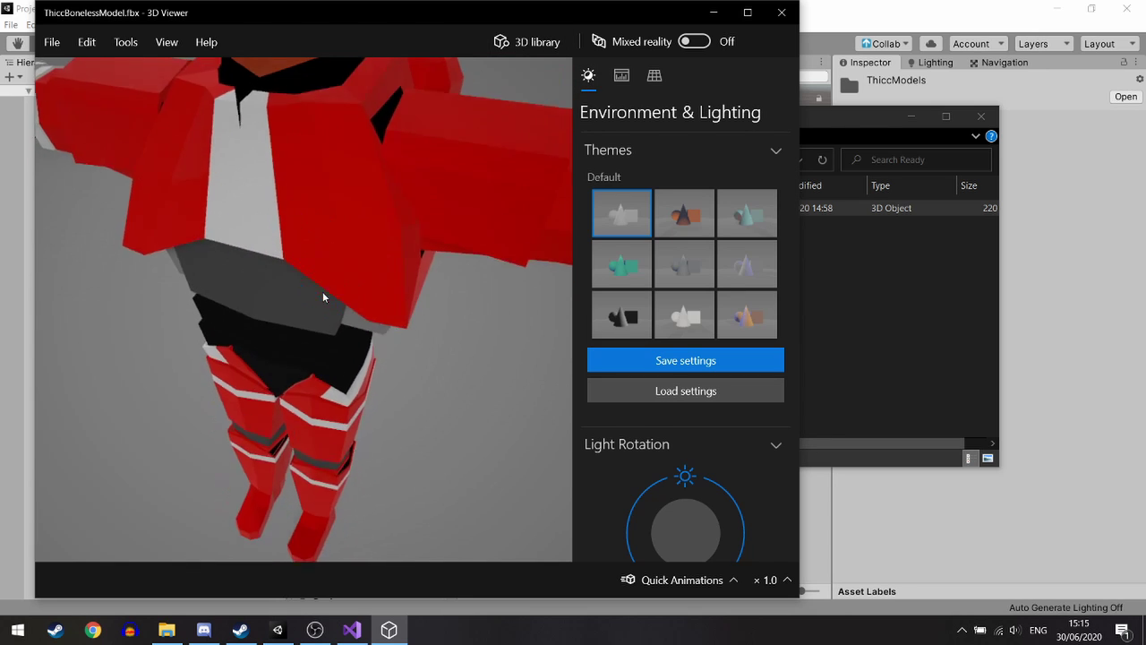
scroll(323, 298, "down", 5)
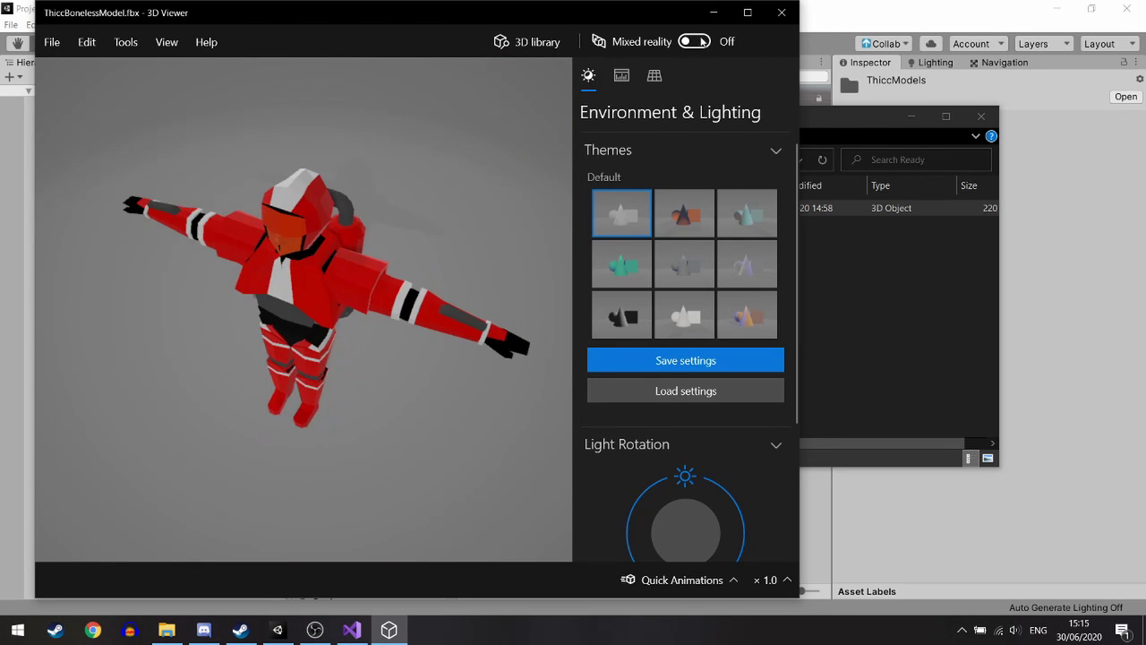
left_click(778, 17)
left_click_drag(551, 277, 600, 520)
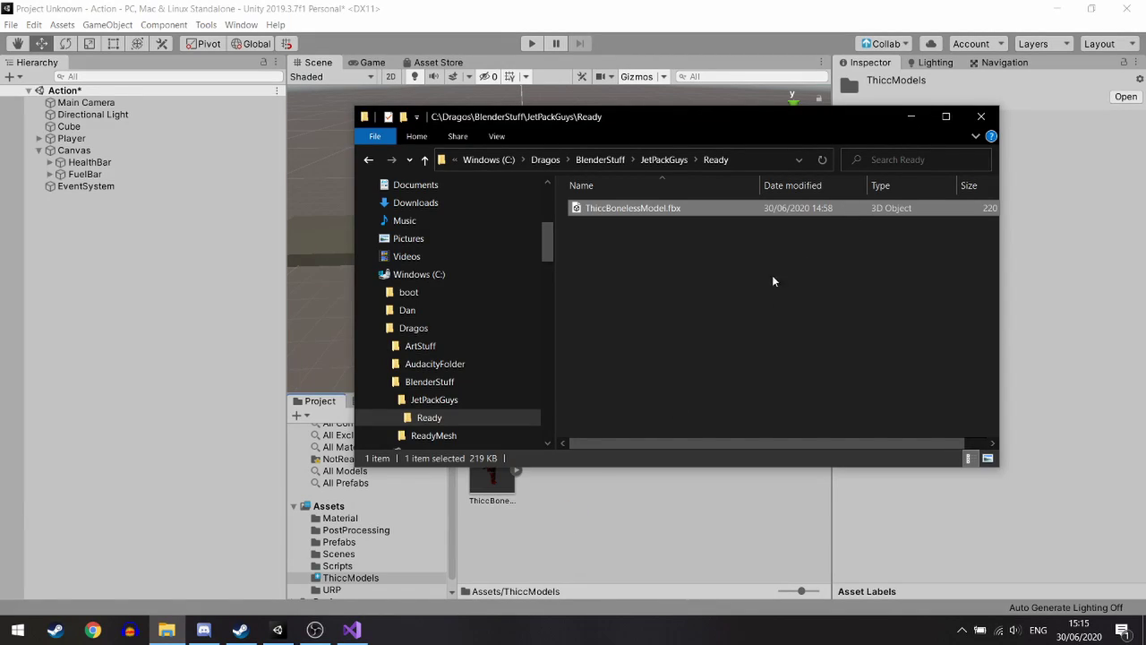
Hide Explorer, make a Player1 folder under Assets > Material, and open it.
left_click(911, 116)
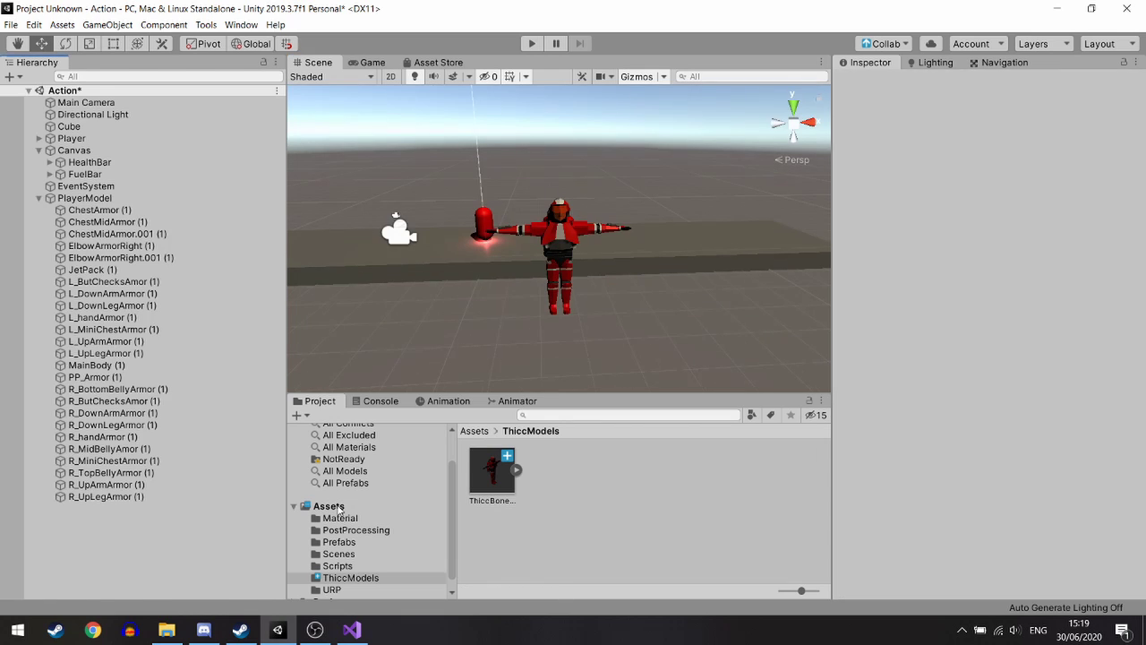
left_click(329, 506)
left_click(340, 518)
right_click(601, 538)
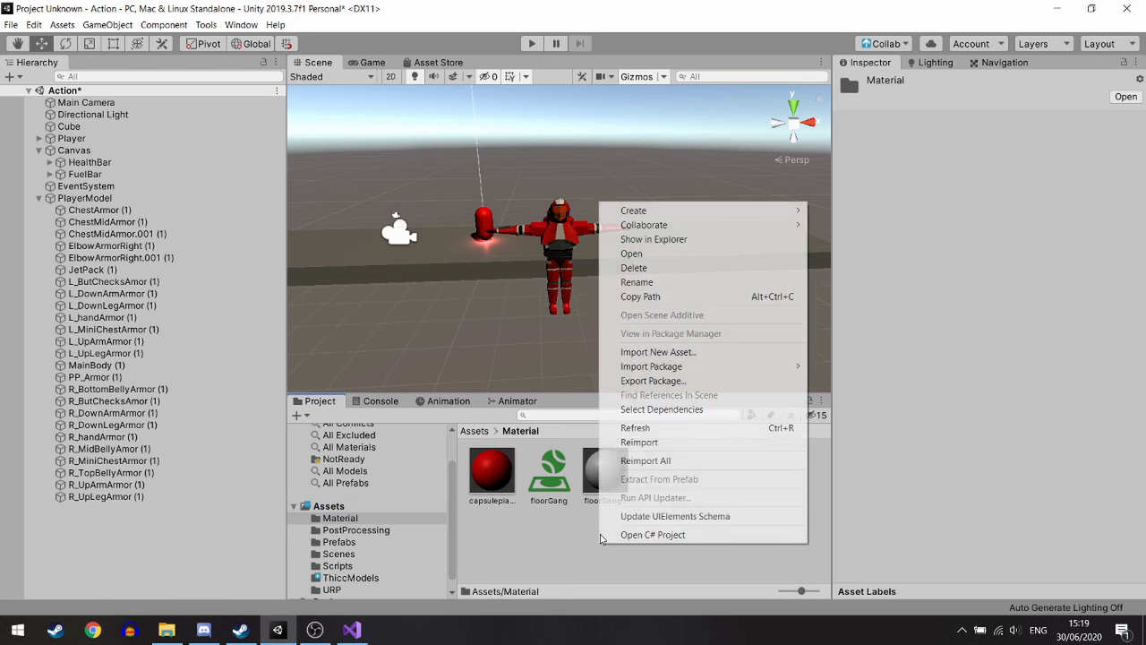
mouse_move(671, 210)
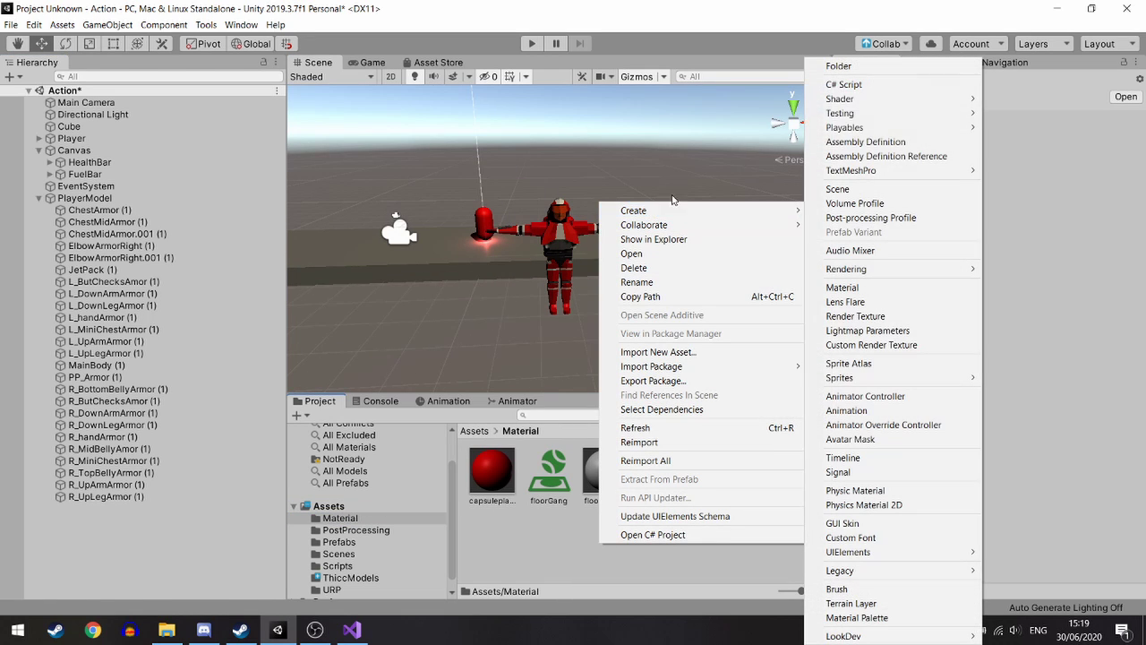
left_click(855, 67)
type("Player1")
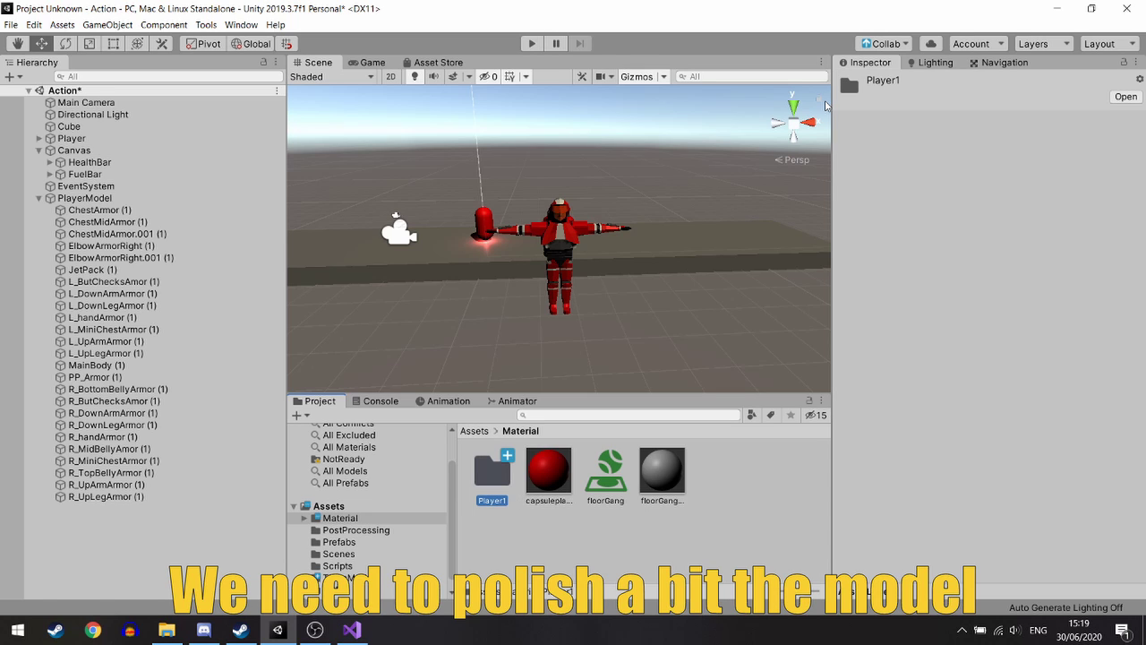
double_click(492, 473)
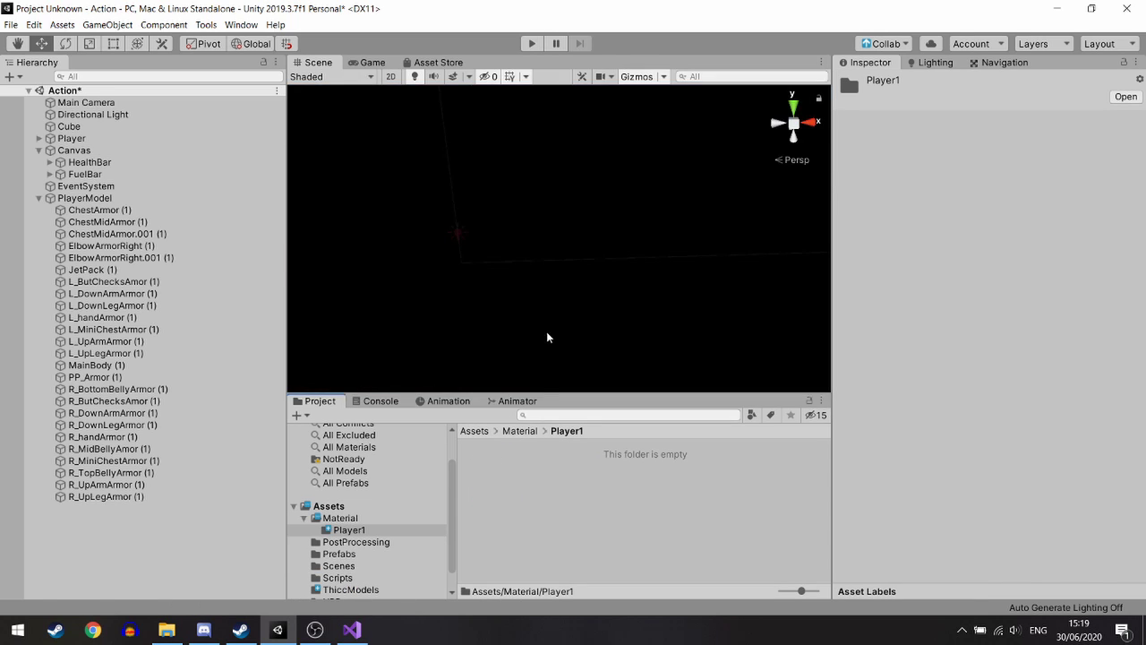
Create the MainColor material with a red base colour and lowered smoothness.
scroll(547, 335, "up", 5)
right_click(537, 458)
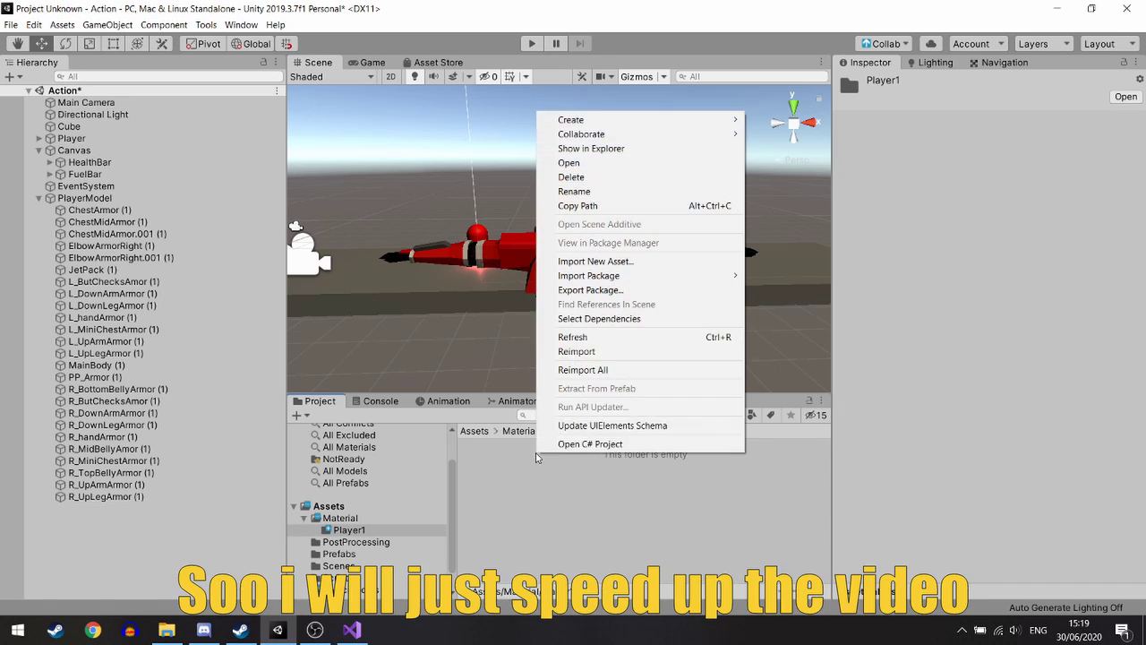
mouse_move(573, 120)
left_click(787, 328)
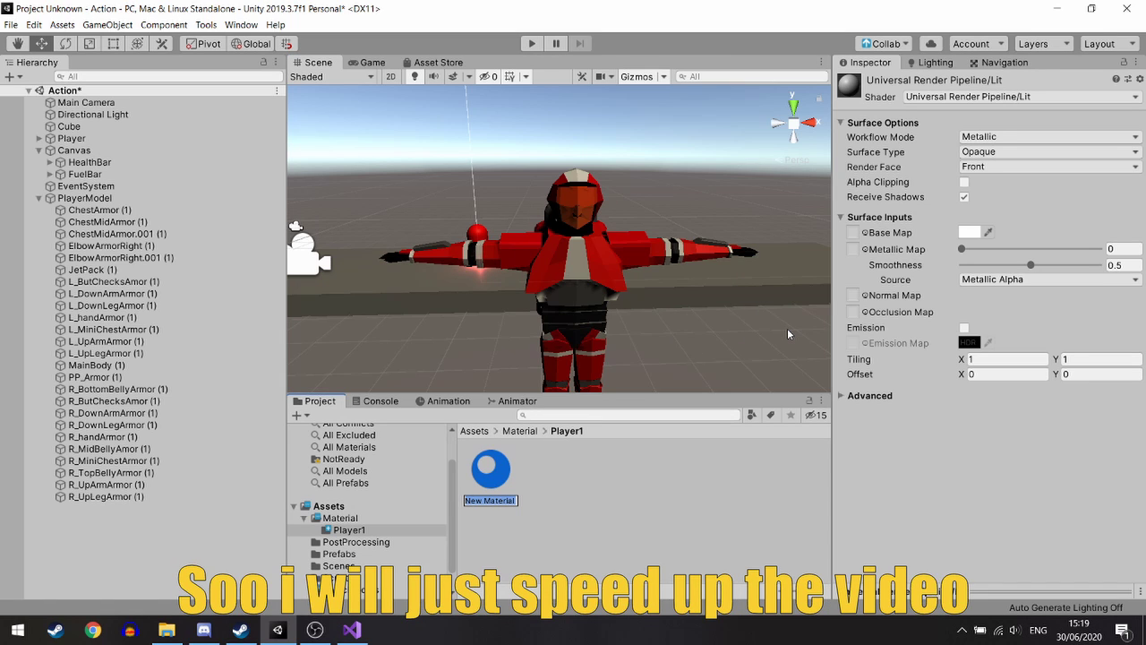
type("MainColor")
key("Return")
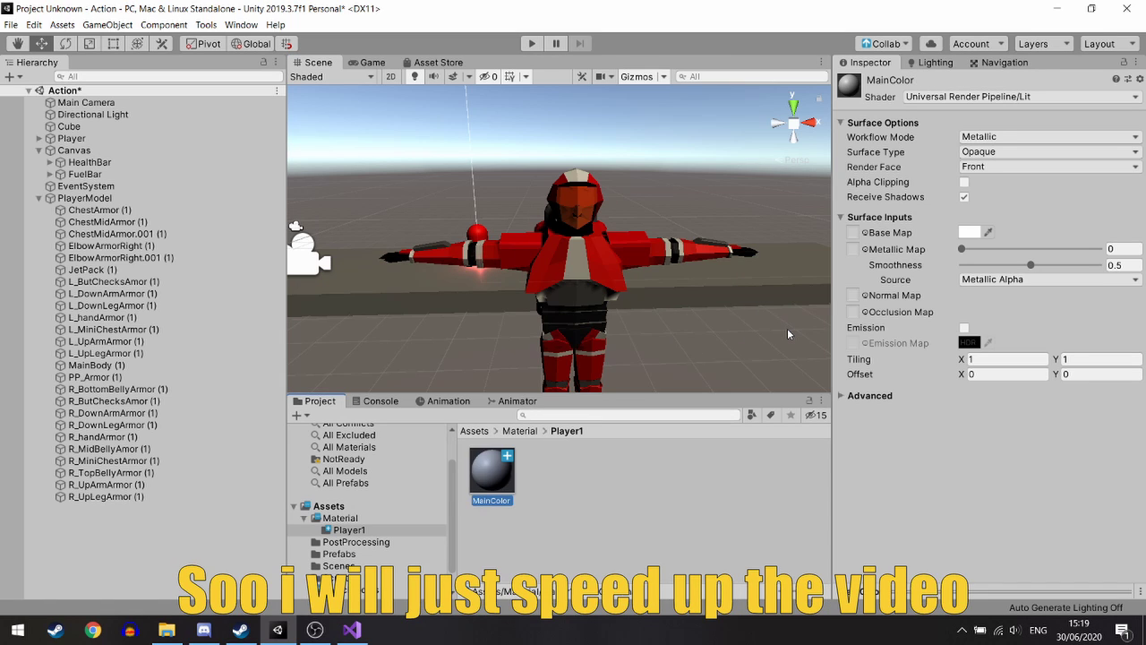
left_click(968, 232)
left_click_drag(1030, 265, 1011, 267)
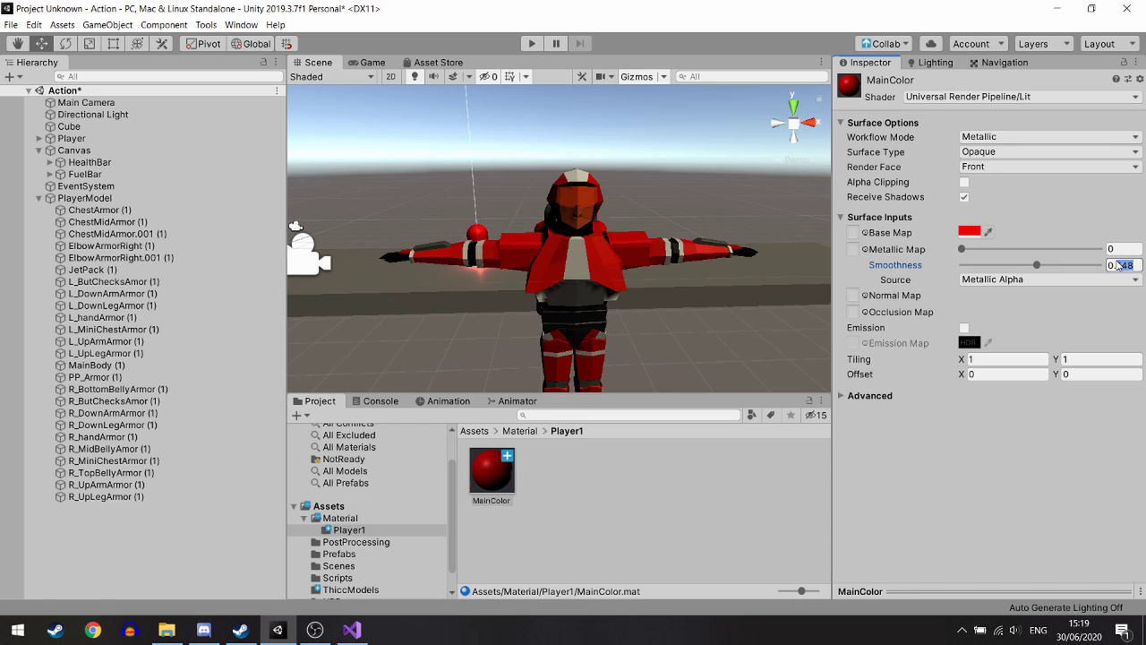
Create the MainColorS material, try it on the chest, and adjust its base colour.
right_click(589, 470)
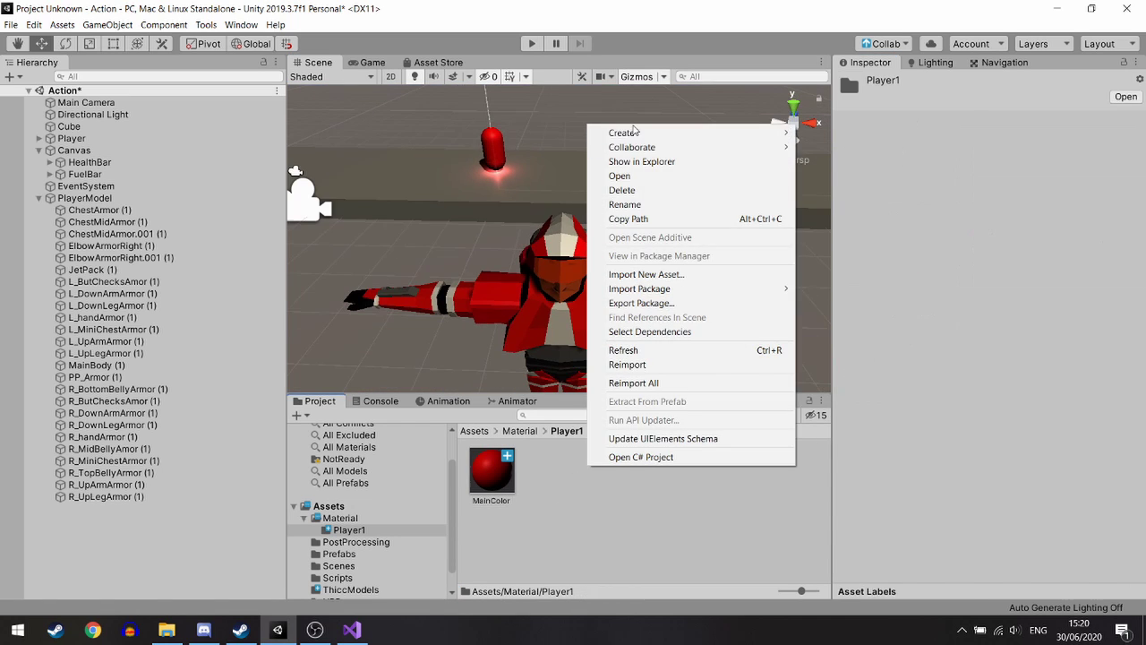
mouse_move(634, 132)
left_click(841, 341)
type("MainColorS")
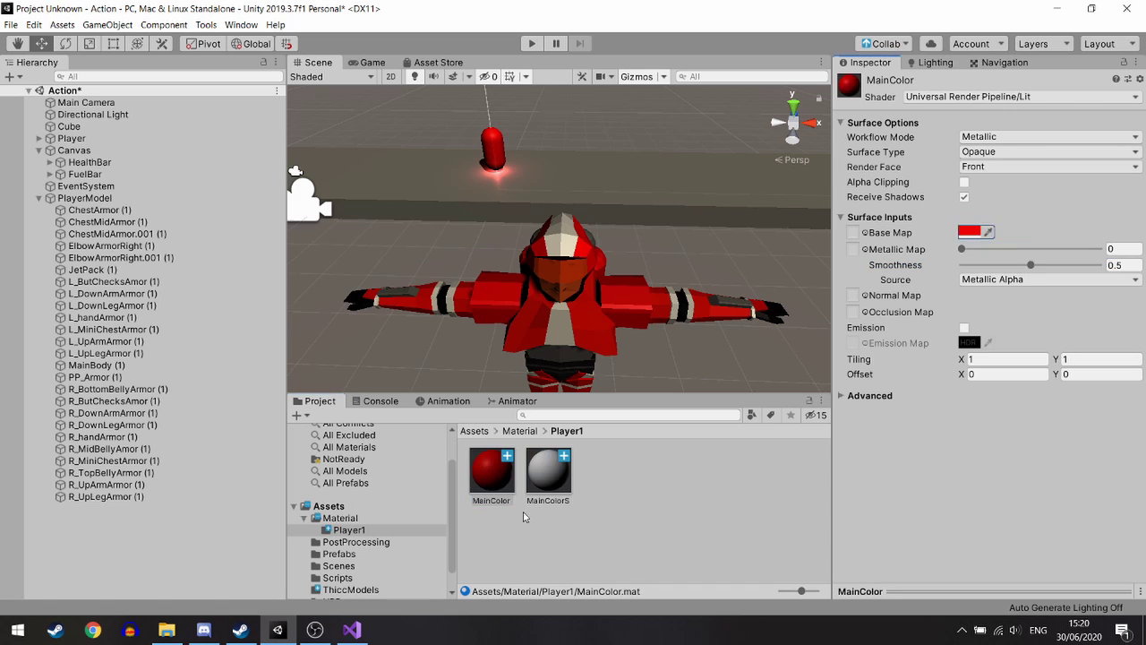
left_click_drag(625, 367, 605, 345)
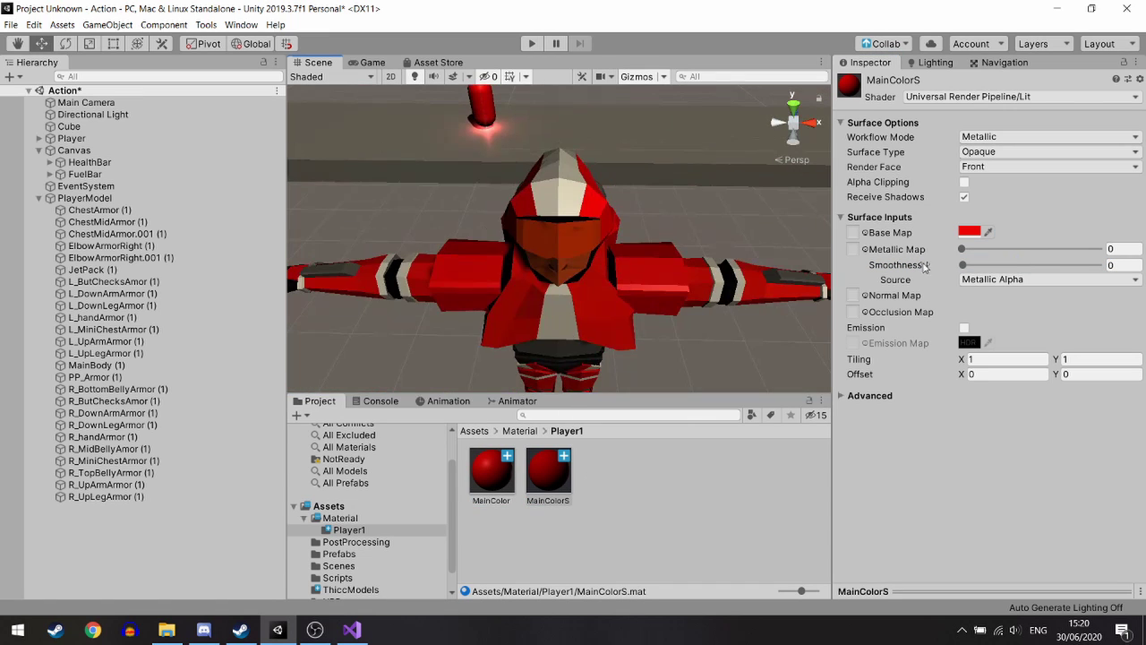
left_click(969, 231)
left_click(467, 227)
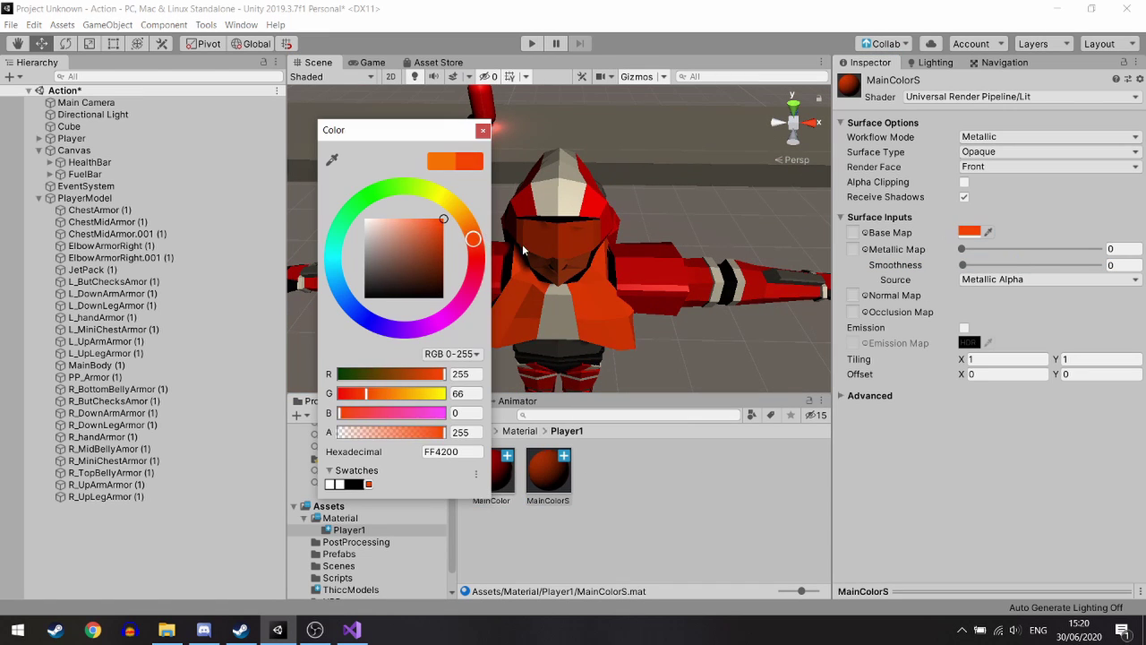
key("Return")
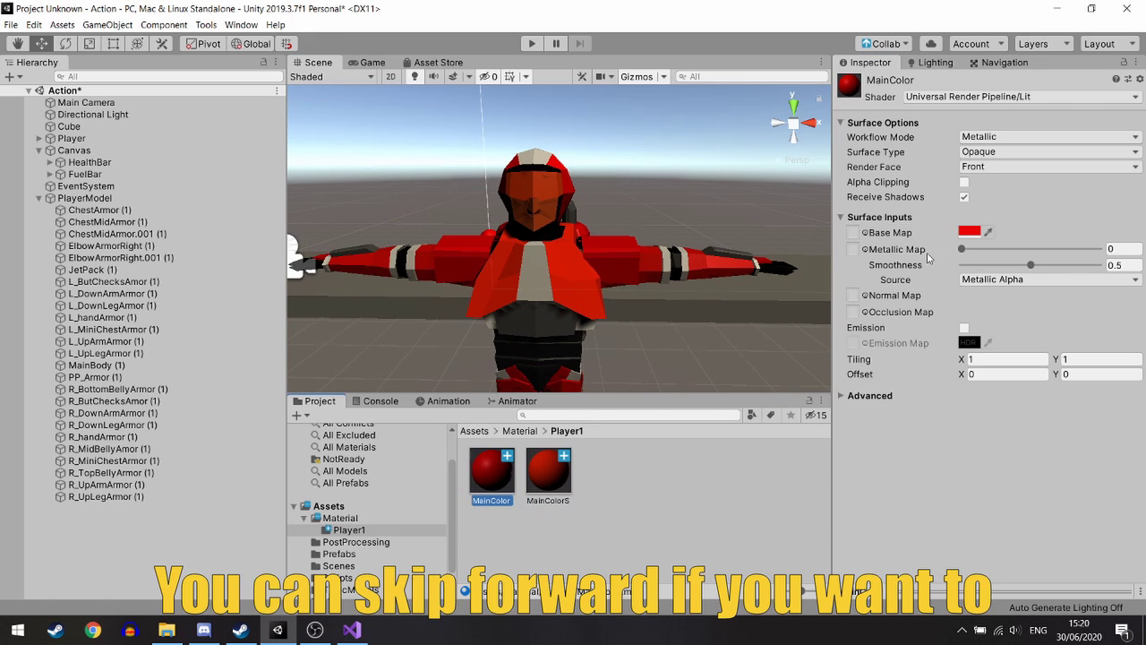
left_click(969, 231)
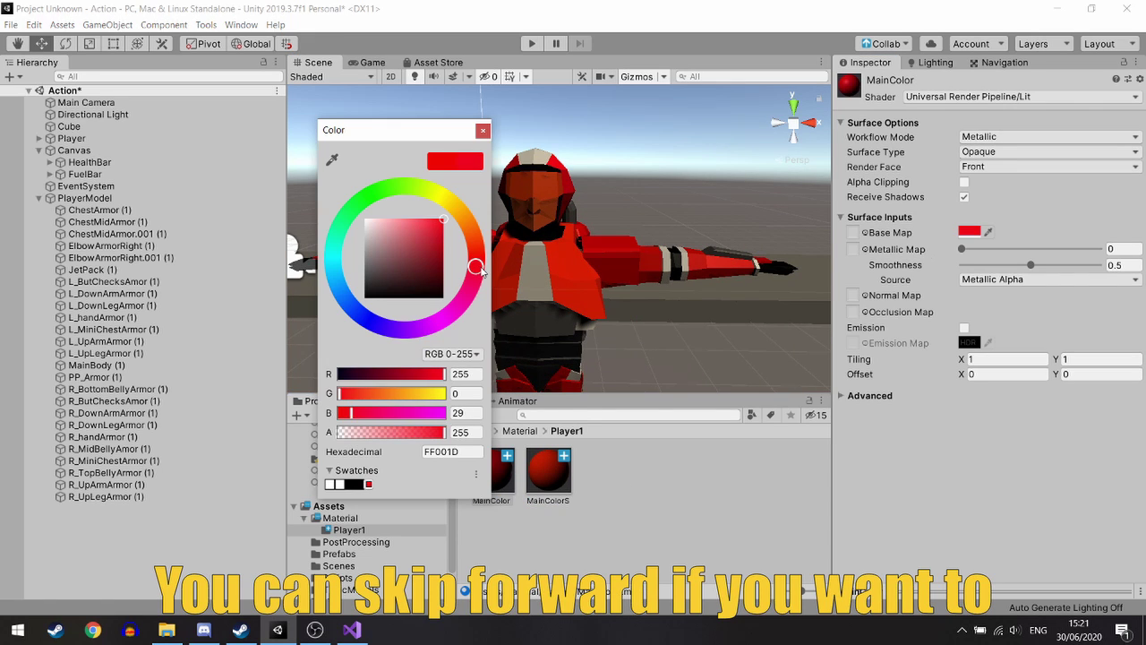
key("Return")
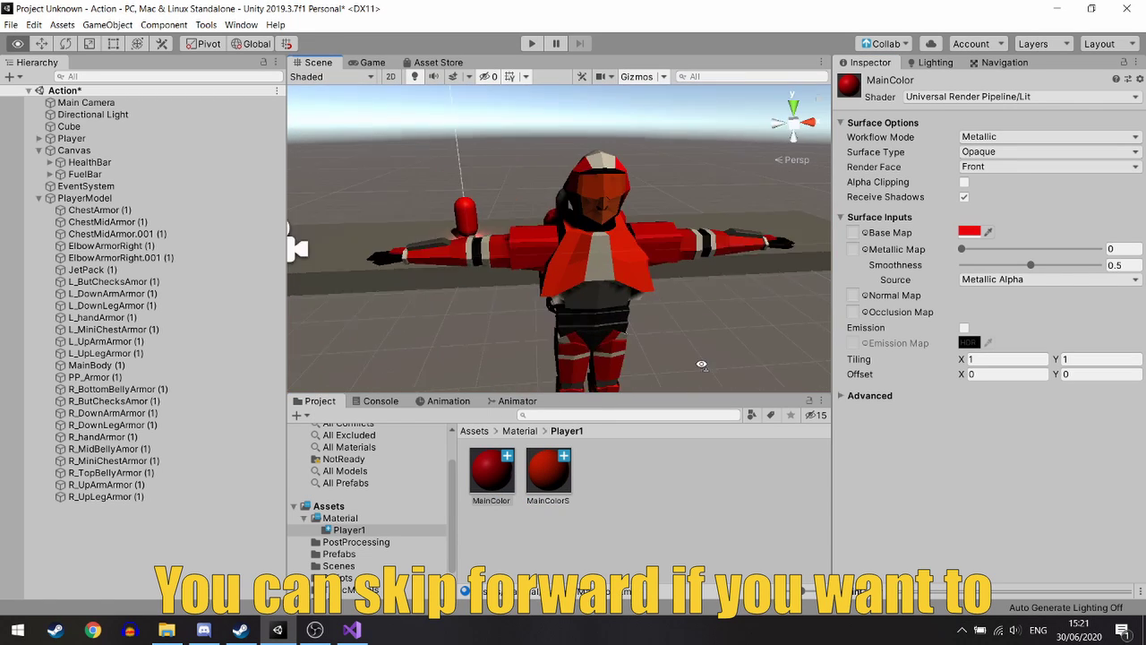
Create the Decor material and frame the view on the character's head.
right_click(614, 479)
mouse_move(680, 146)
left_click(855, 287)
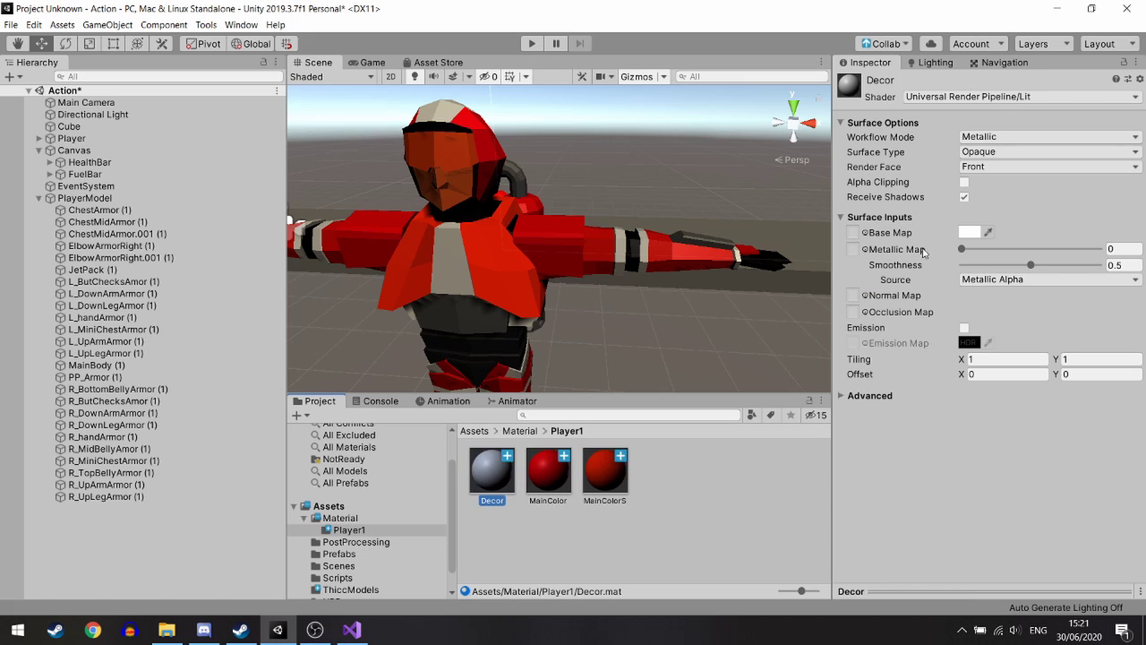
right_click_drag(770, 268, 711, 342)
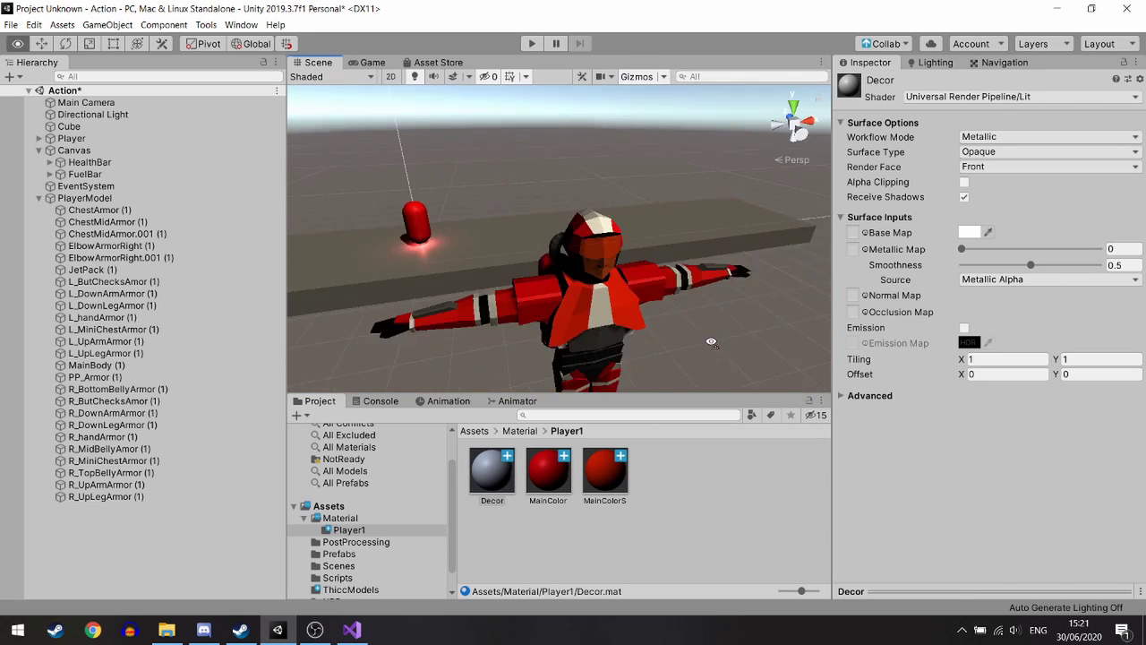
right_click_drag(711, 341, 544, 256)
Create a Visor material with full smoothness and an orange base colour.
left_click(543, 256)
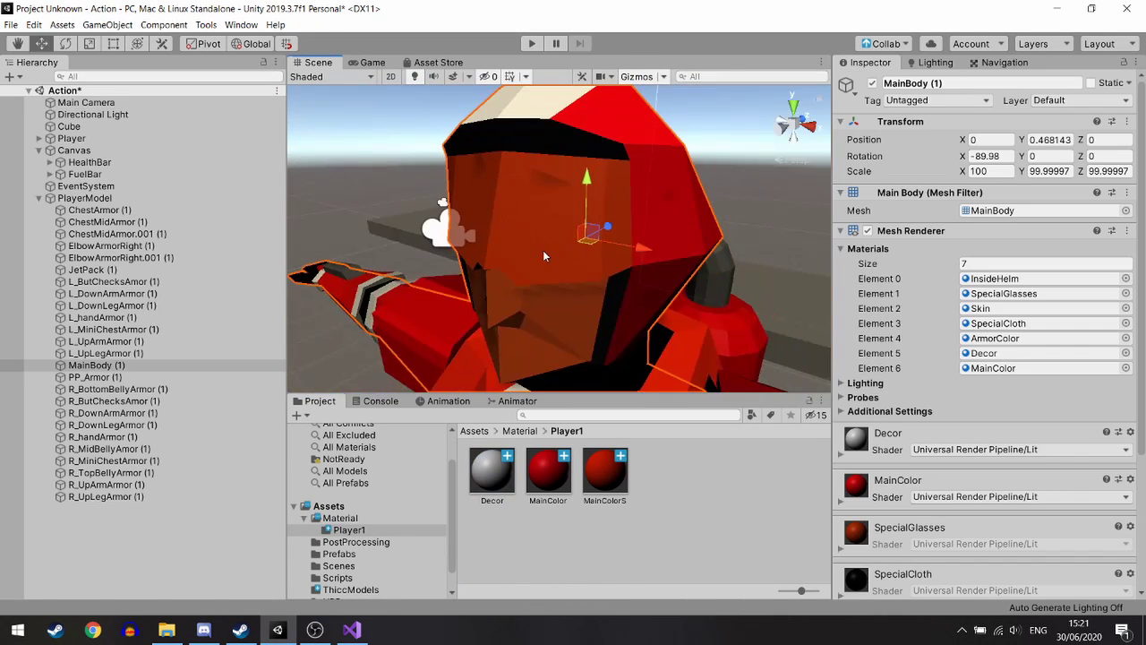
right_click(683, 502)
mouse_move(743, 169)
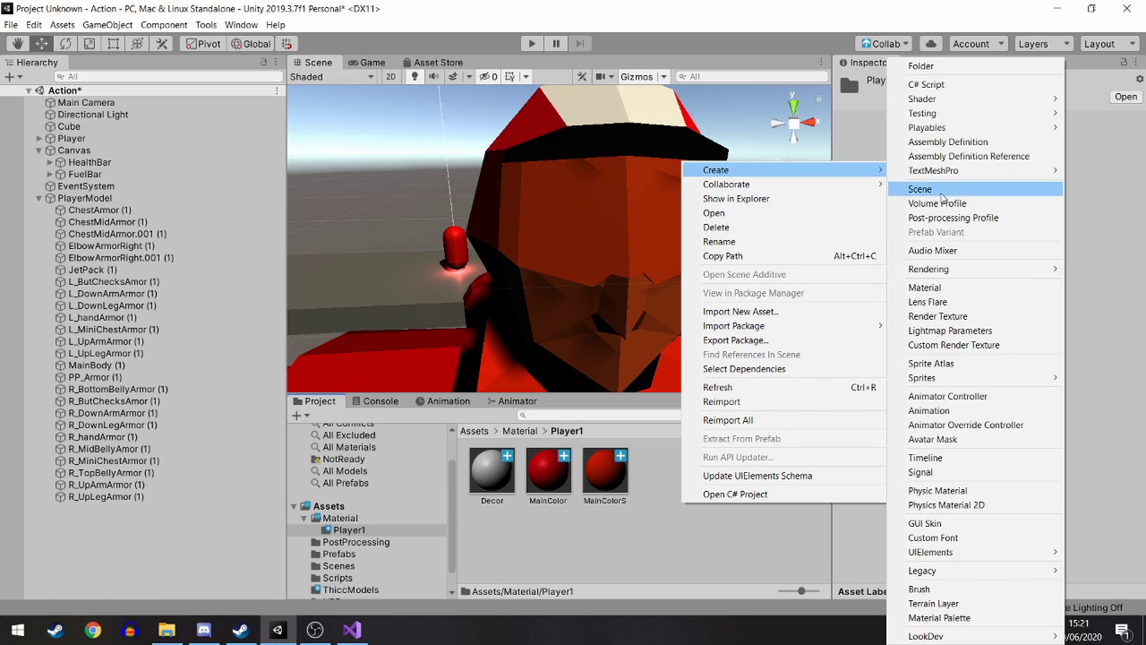
left_click(1088, 281)
type("Visor")
key("Return")
left_click_drag(1031, 265, 1103, 265)
left_click(969, 232)
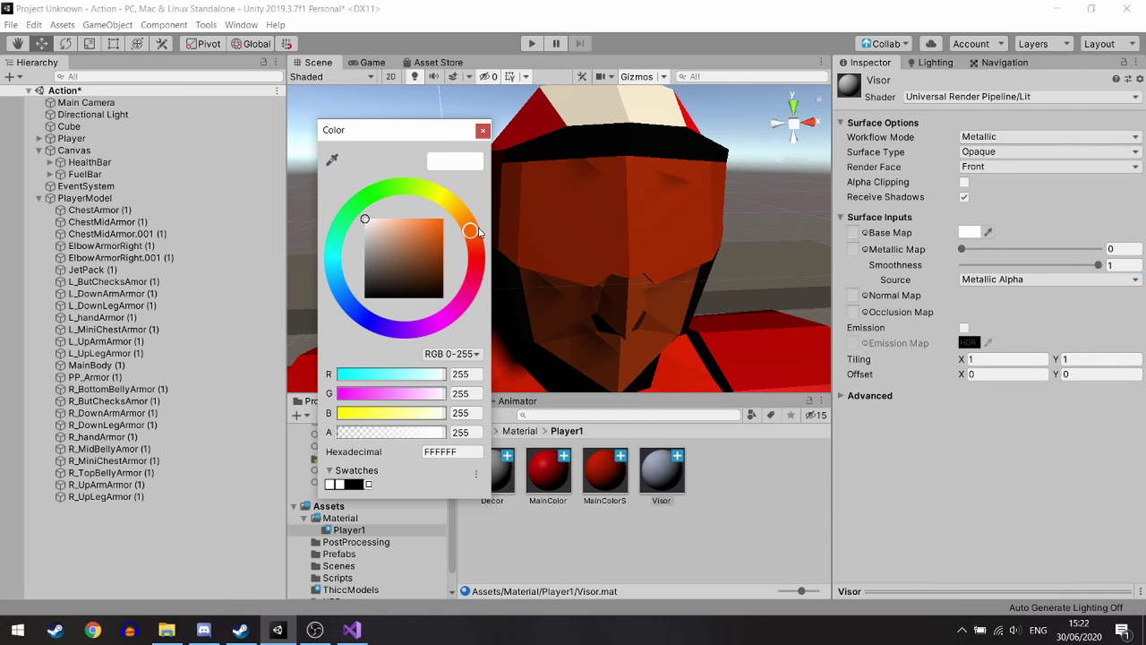
left_click(358, 215)
right_click_drag(573, 268, 649, 327)
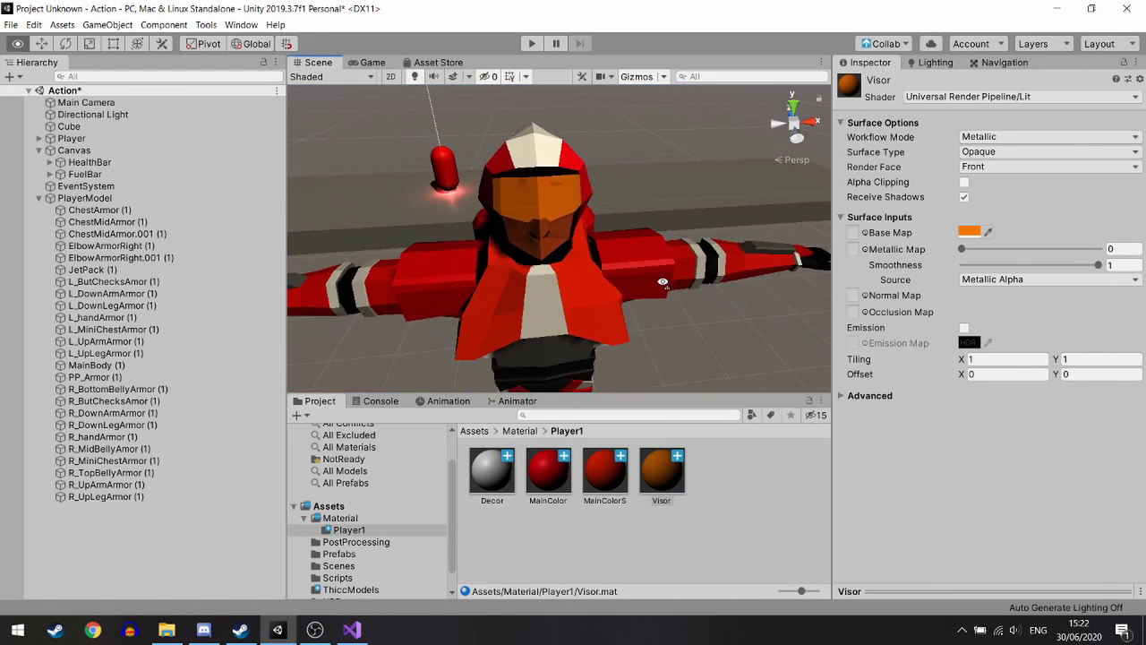
Create the Skin material and give it a warm orange base colour.
right_click(743, 474)
mouse_move(767, 135)
left_click(992, 296)
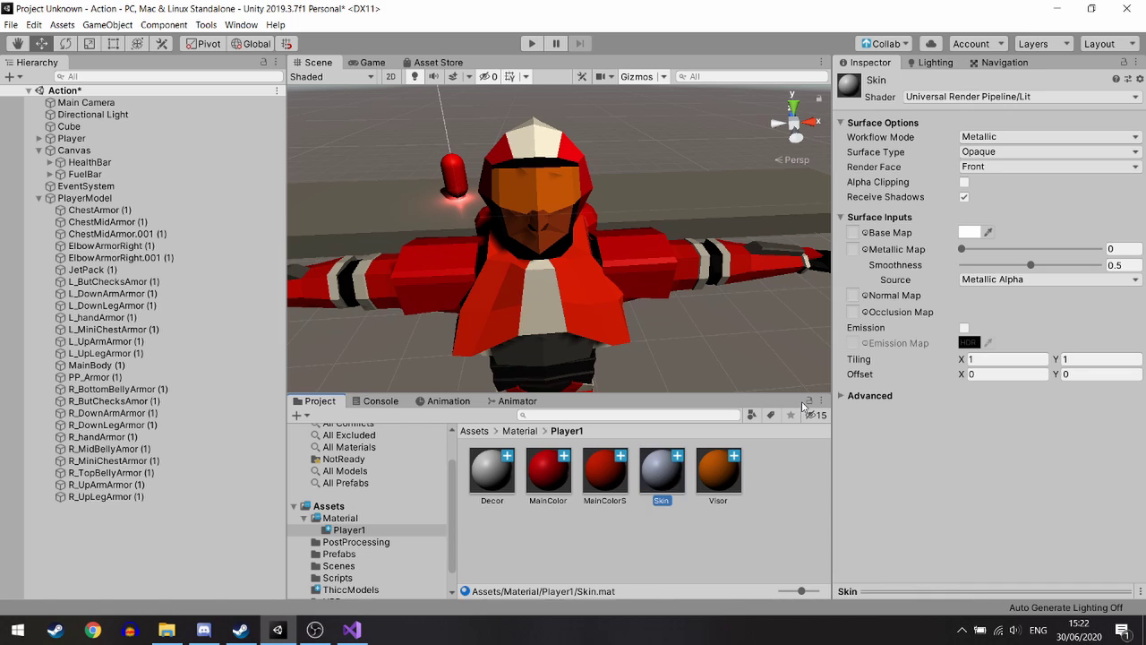
scroll(556, 231, "up", 3)
left_click(969, 232)
left_click(444, 234)
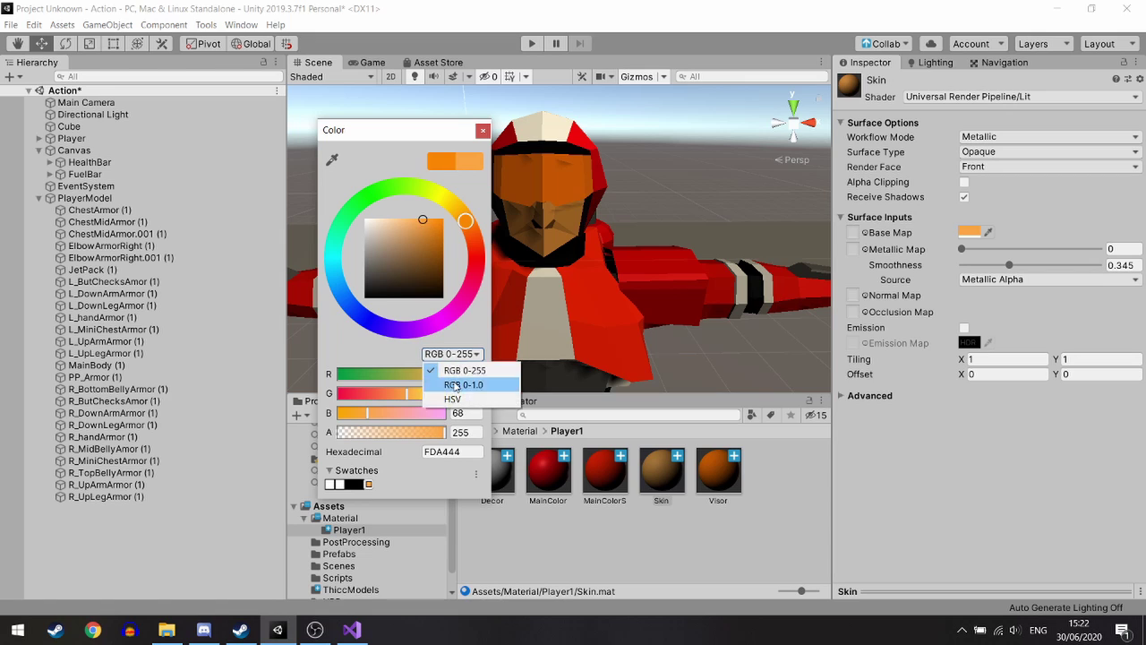
left_click_drag(440, 234, 432, 220)
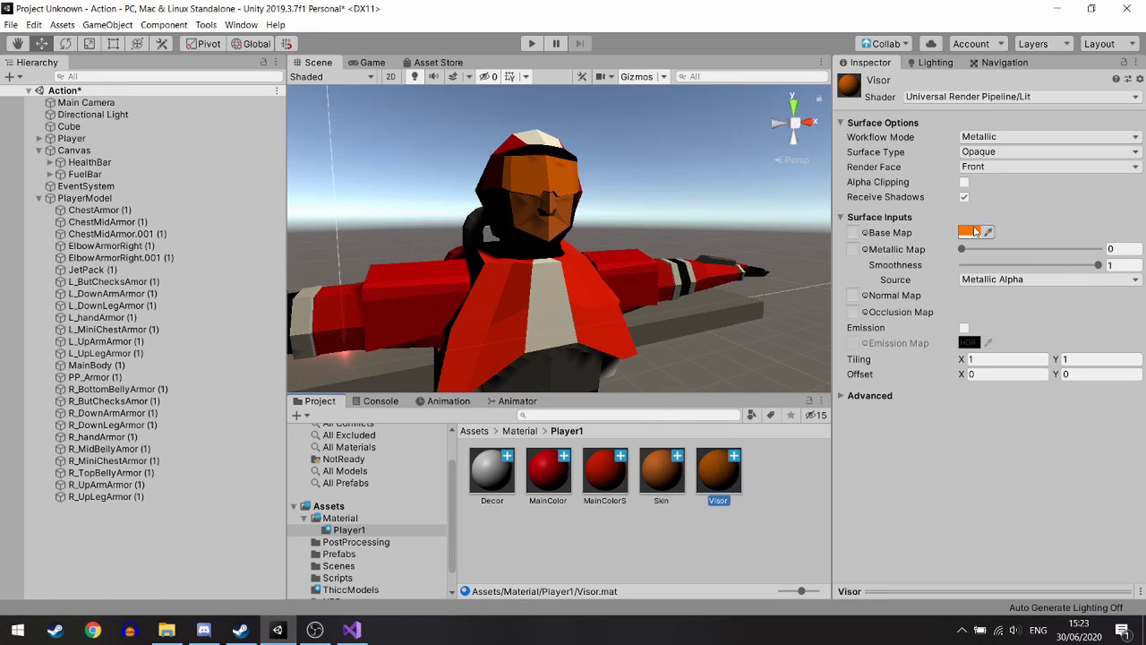
Enable Visor emission in dark orange (RGB 138,63,0) at -1 intensity.
left_click(963, 330)
left_click(969, 343)
left_click_drag(477, 258, 468, 226)
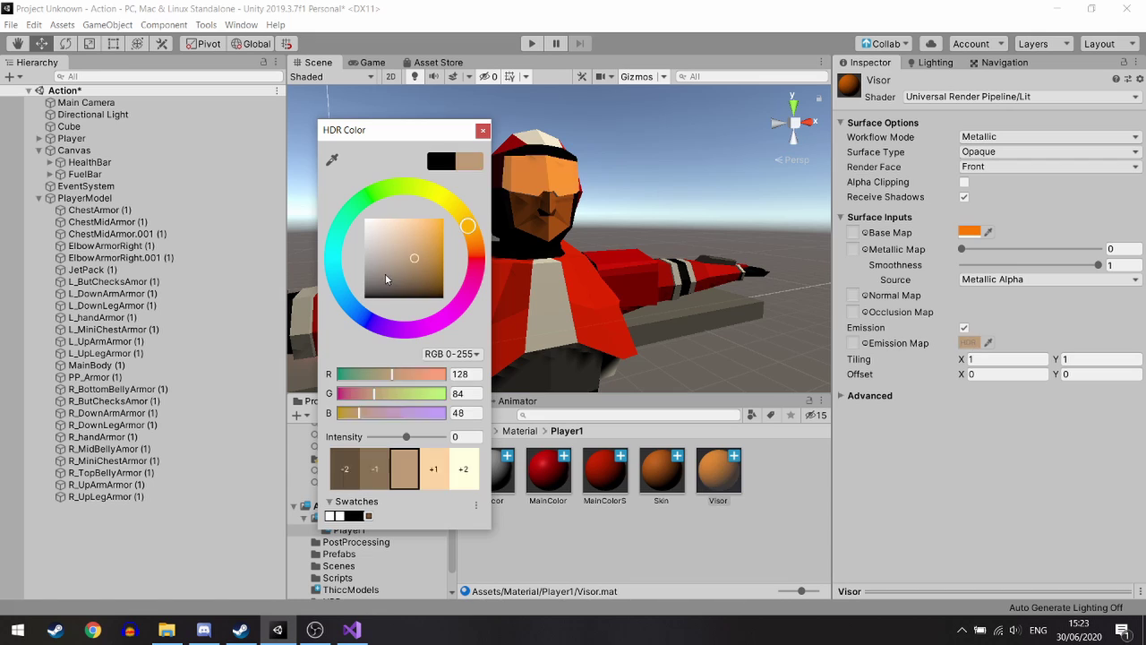
left_click_drag(412, 291, 445, 259)
left_click(379, 475)
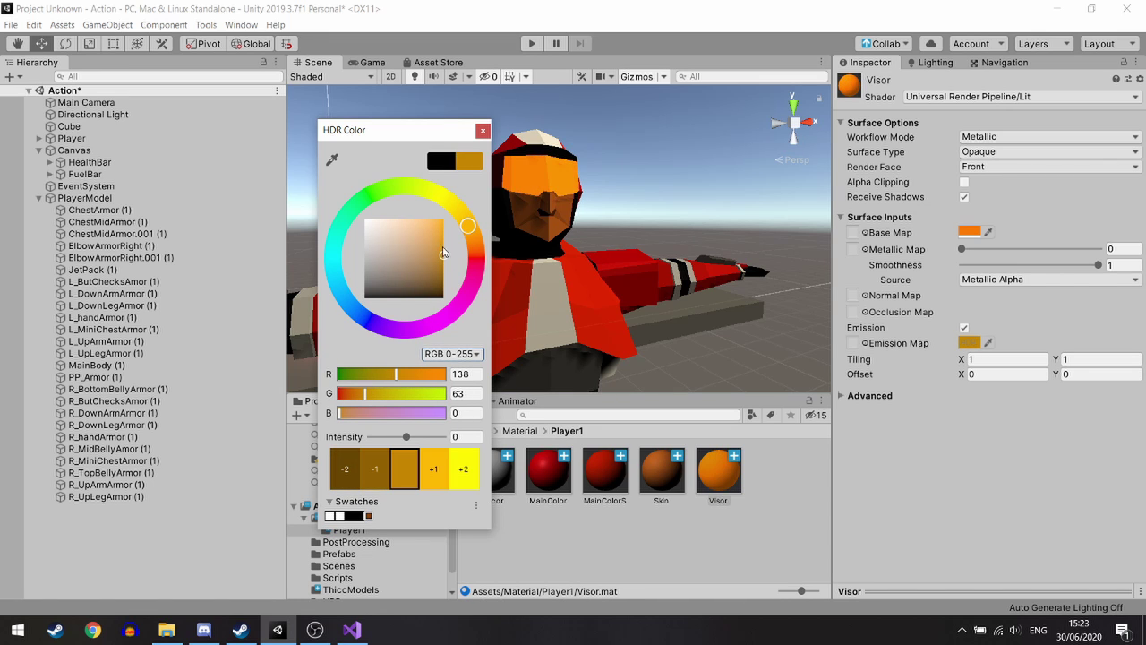
Orbit to the character's front and side, trying MainColorS on the body.
mouse_move(555, 385)
left_mouse_down("alt")
mouse_move(604, 457)
mouse_move(588, 272)
left_mouse_up("alt")
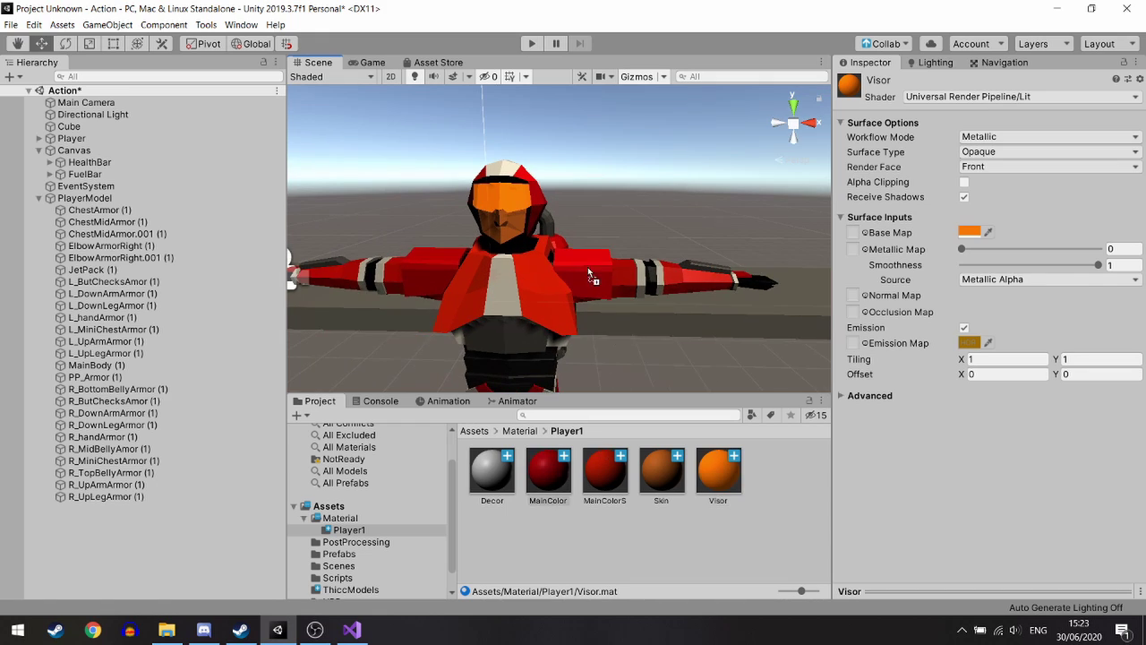
left_click_drag(605, 470, 639, 390)
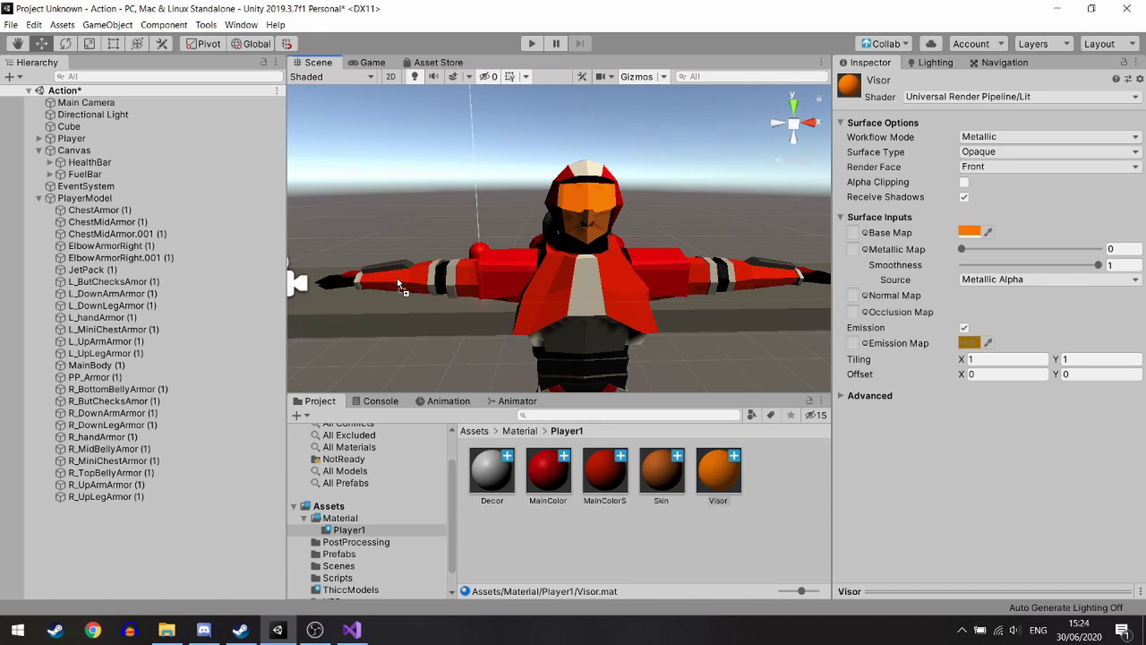
left_click_drag(399, 285, 423, 281, "alt")
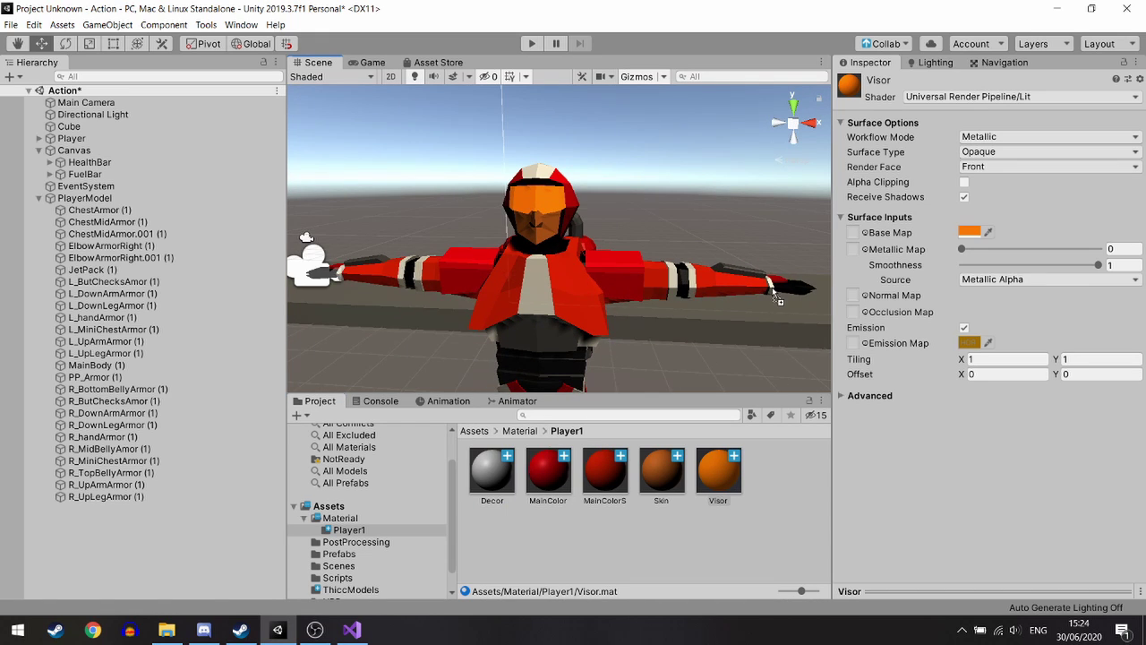
mouse_move(776, 297)
left_mouse_down("alt")
mouse_move(537, 255)
mouse_move(610, 458)
left_mouse_up("alt")
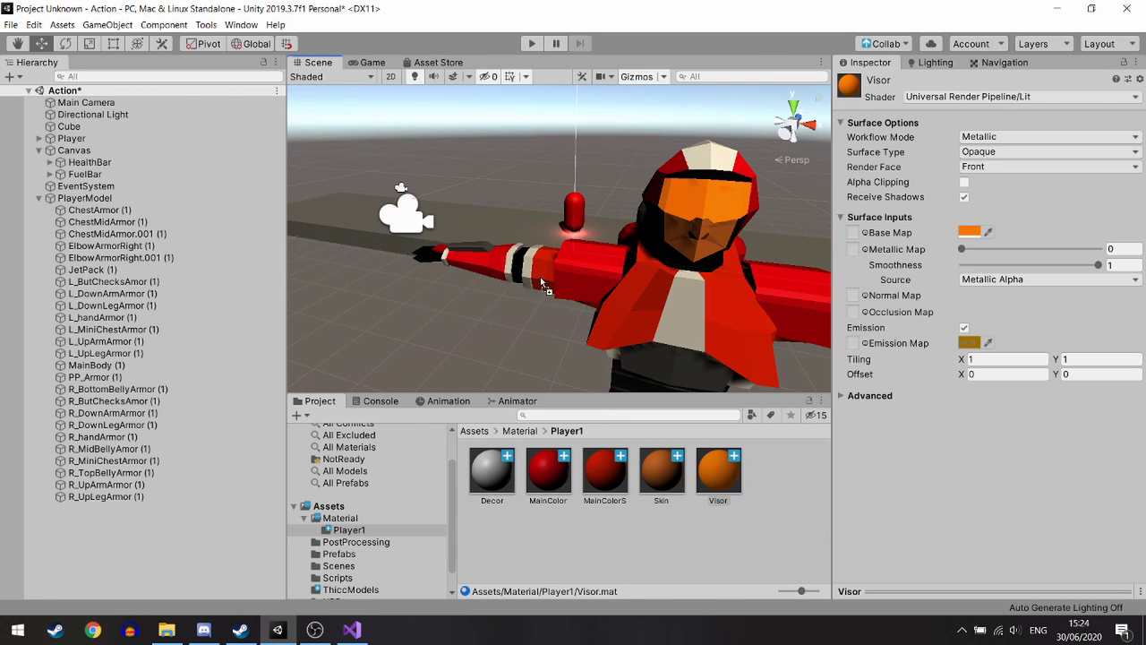
mouse_move(541, 283)
left_mouse_down("alt")
mouse_move(626, 331)
mouse_move(572, 320)
mouse_move(759, 256)
mouse_move(606, 334)
left_mouse_up("alt")
Zoom and orbit around the legs, chest and torso to check the new materials.
scroll(605, 334, "up", 3)
scroll(601, 339, "down", 4)
scroll(601, 340, "up", 4)
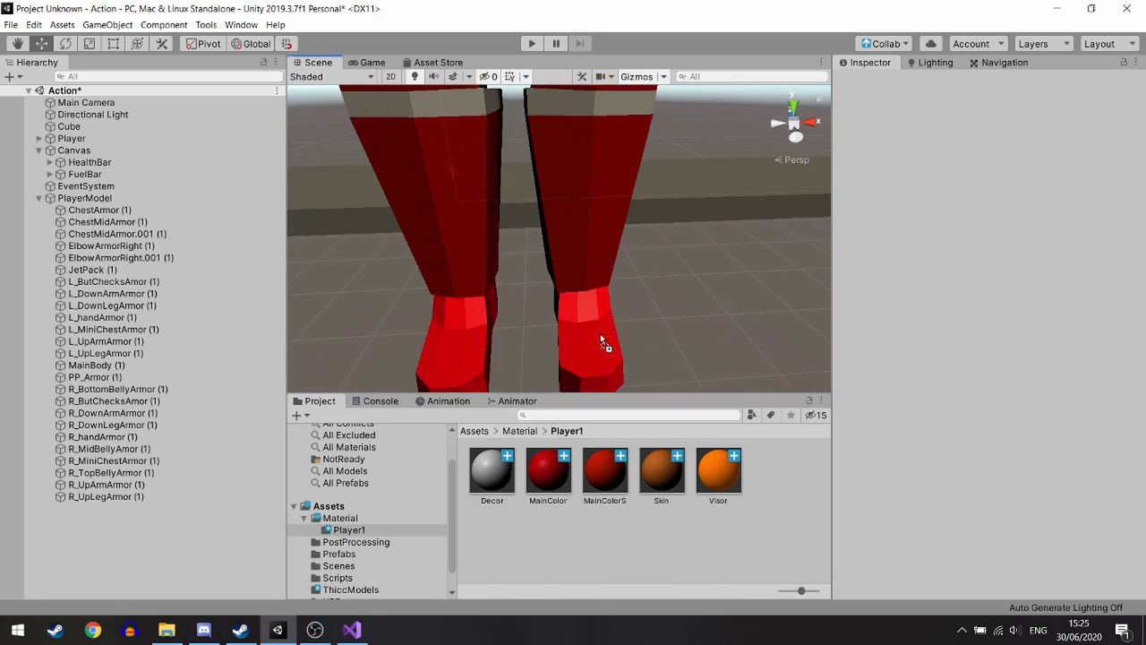
scroll(600, 341, "down", 3)
scroll(553, 209, "down", 3)
mouse_move(478, 248)
left_mouse_down("alt")
mouse_move(553, 209)
mouse_move(534, 219)
left_mouse_up("alt")
scroll(579, 271, "up", 3)
middle_click_drag(545, 353, 489, 479)
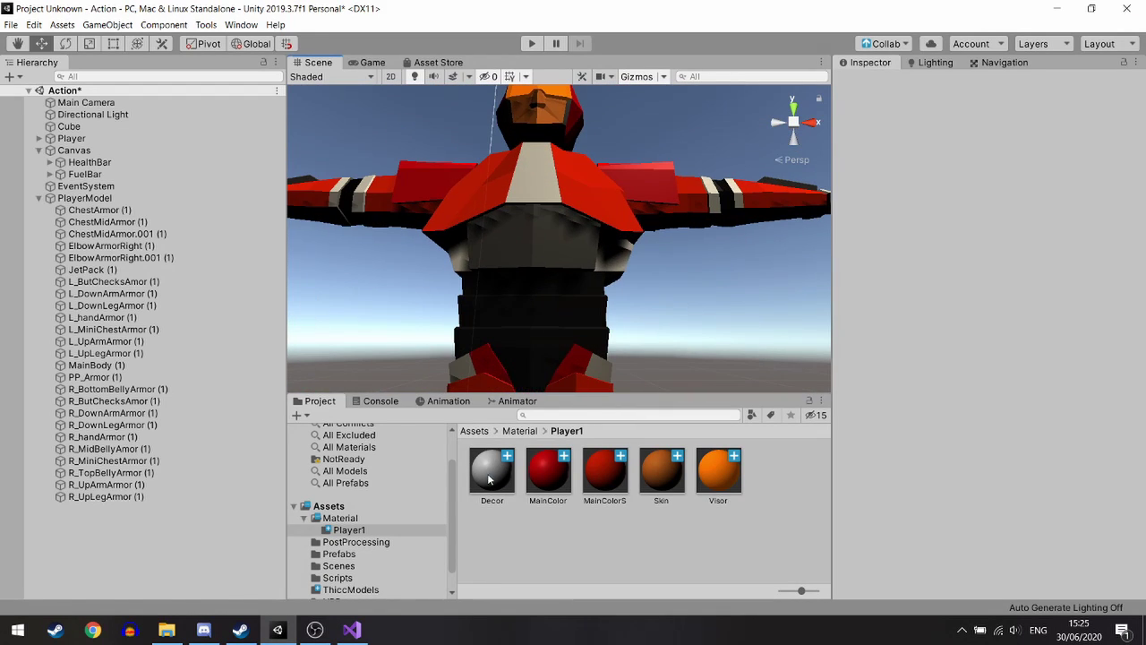
left_click_drag(463, 256, 582, 355, "alt")
left_click_drag(622, 304, 623, 260, "alt")
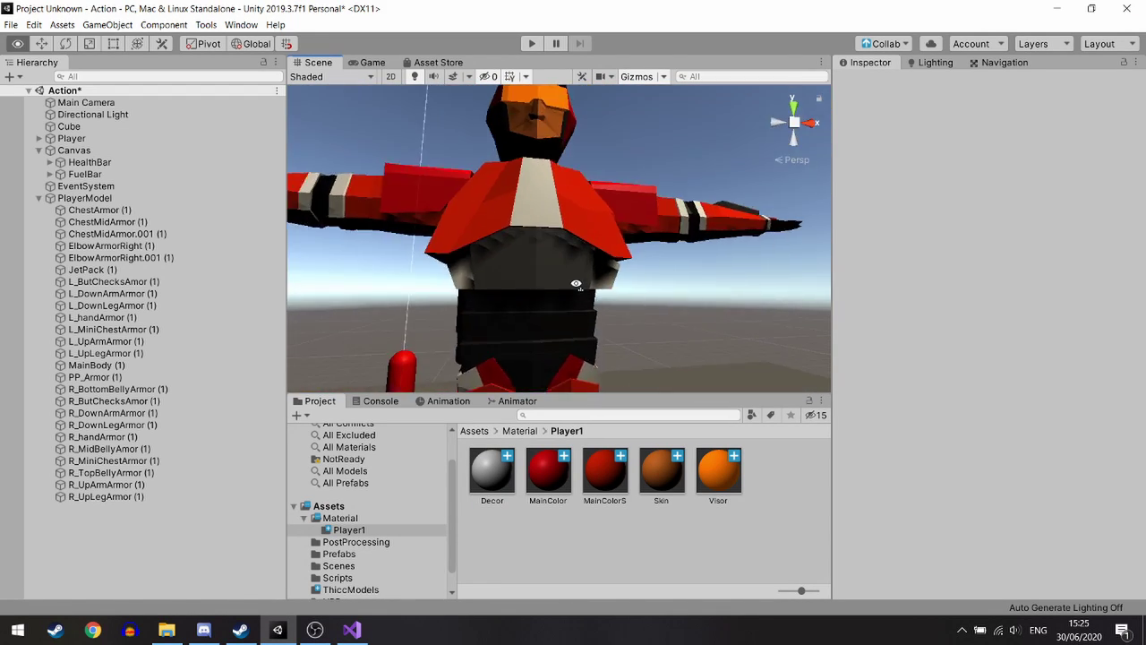
scroll(622, 255, "down", 5)
Create a Metlic material with full metallic and apply it to the torso.
right_click(784, 494)
mouse_move(818, 160)
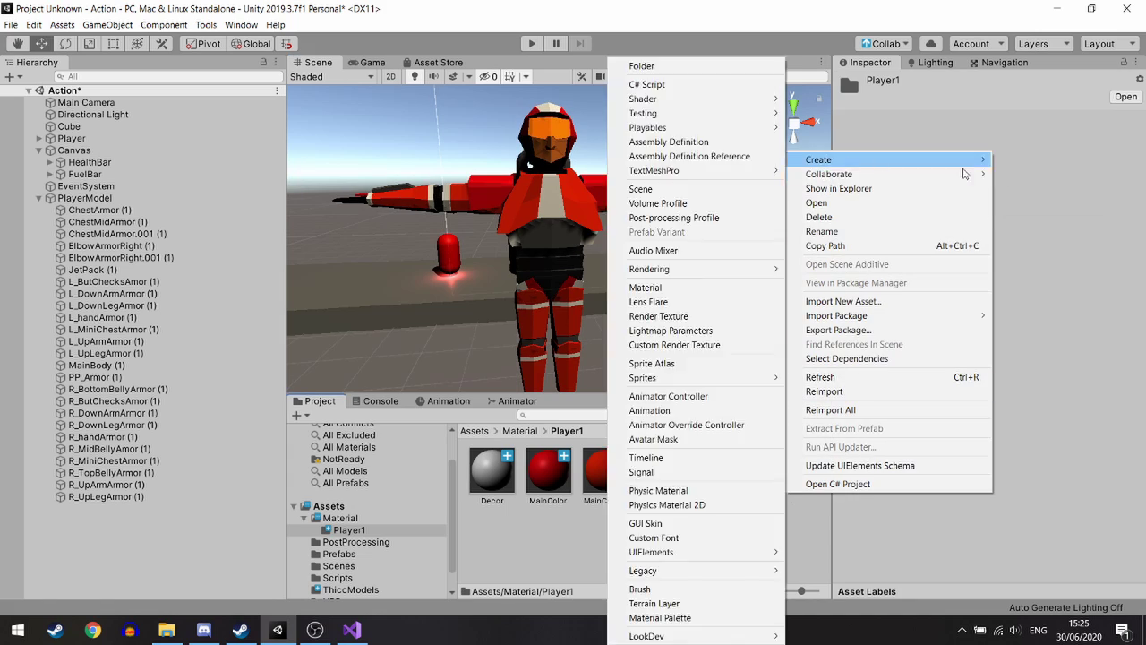
left_click(659, 284)
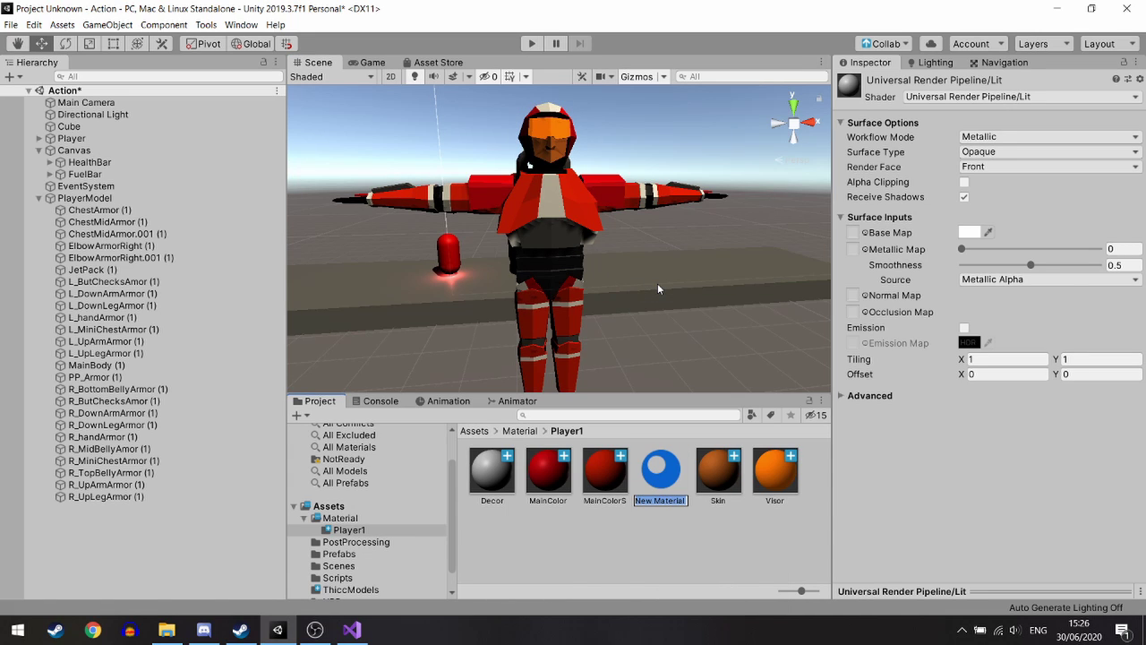
type("Metlic")
key("Return")
left_click_drag(962, 249, 1098, 249)
left_click_drag(661, 470, 565, 243)
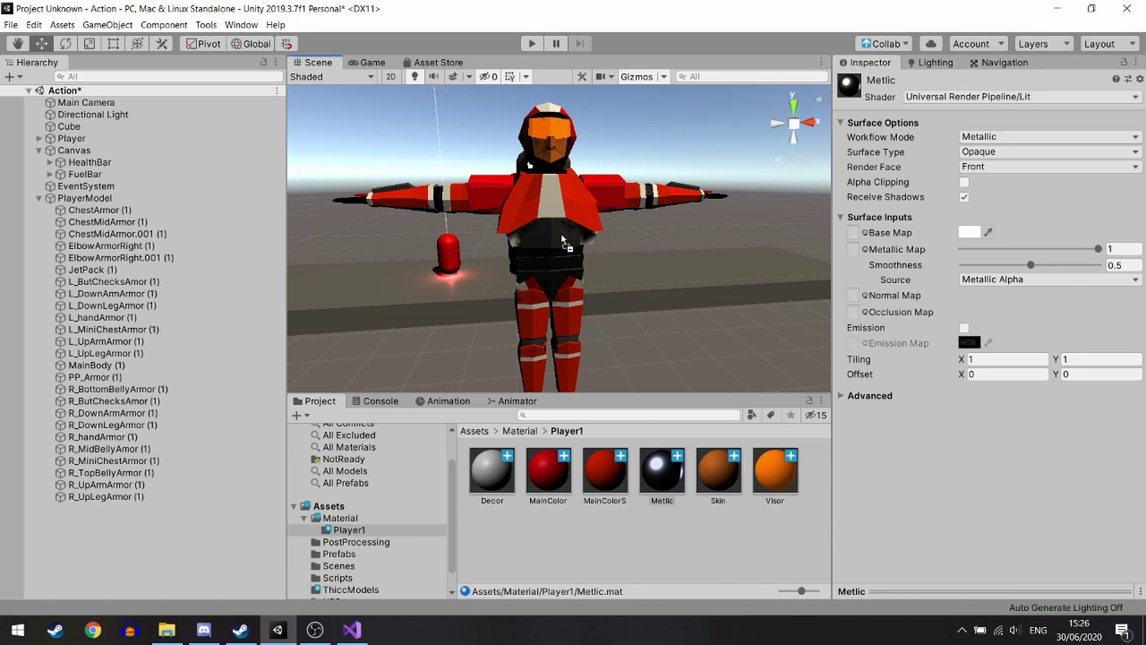
Tune Metlic to 0.256 smoothness and 0.64 metallic, then show the Lighting settings.
left_click_drag(987, 264, 997, 265)
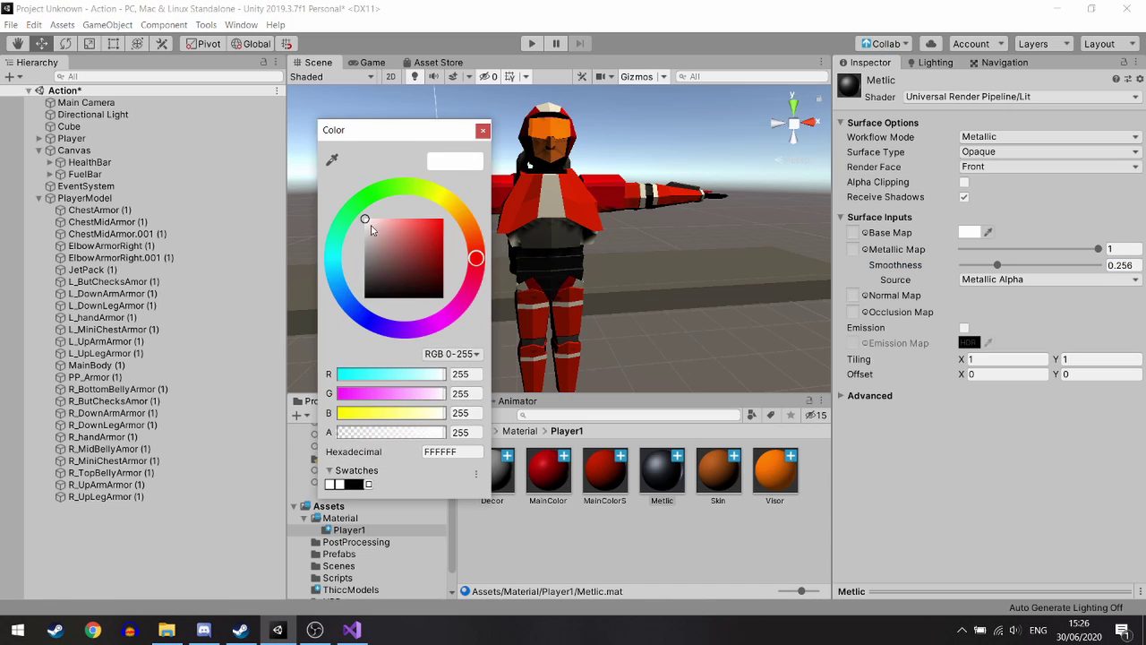
left_click_drag(1098, 249, 1049, 249)
scroll(716, 198, "down", 3)
scroll(715, 198, "up", 3)
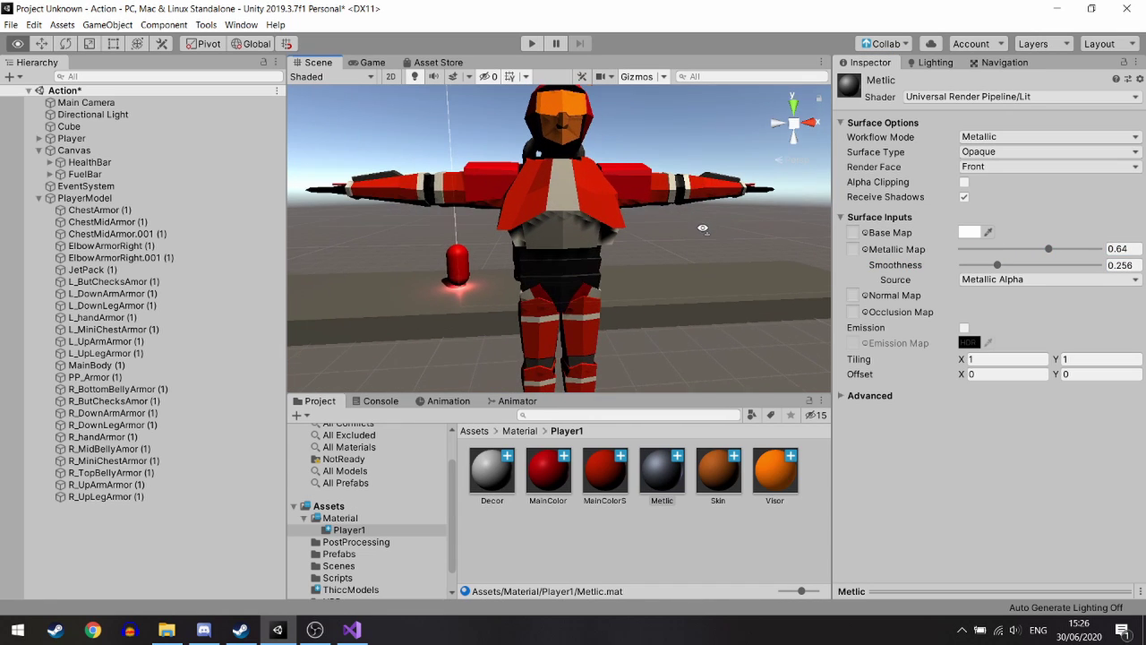
left_click_drag(715, 197, 483, 159, "alt")
left_click(931, 63)
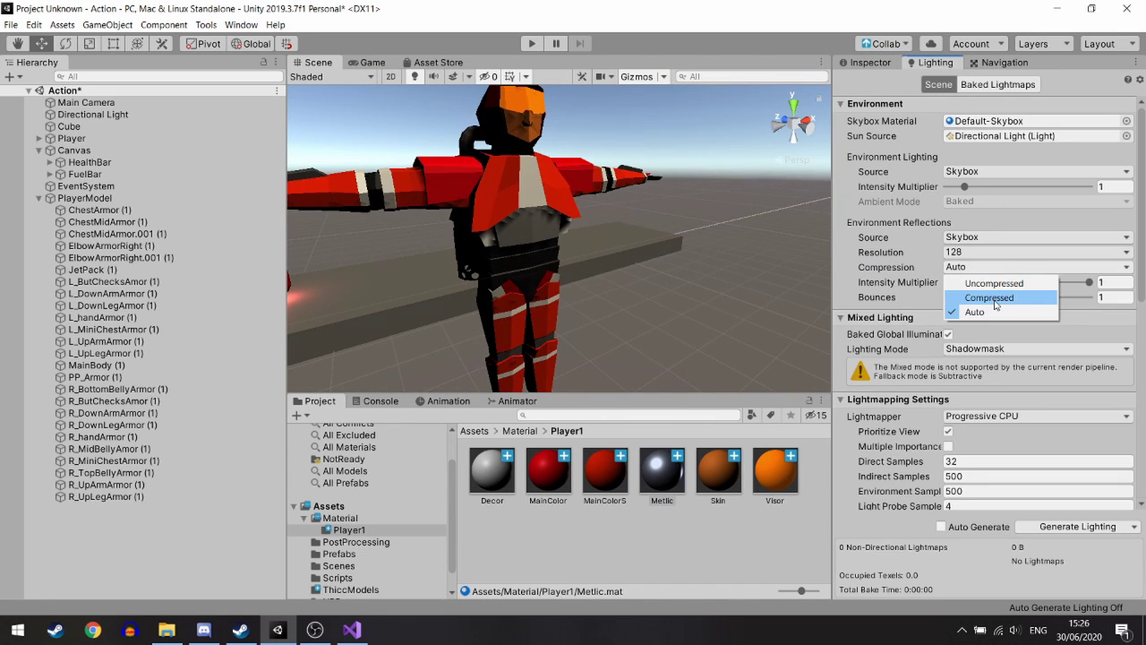
Turn Auto Generate lighting on and then back off in the Lighting window.
scroll(990, 280, "down", 3)
left_click(940, 526)
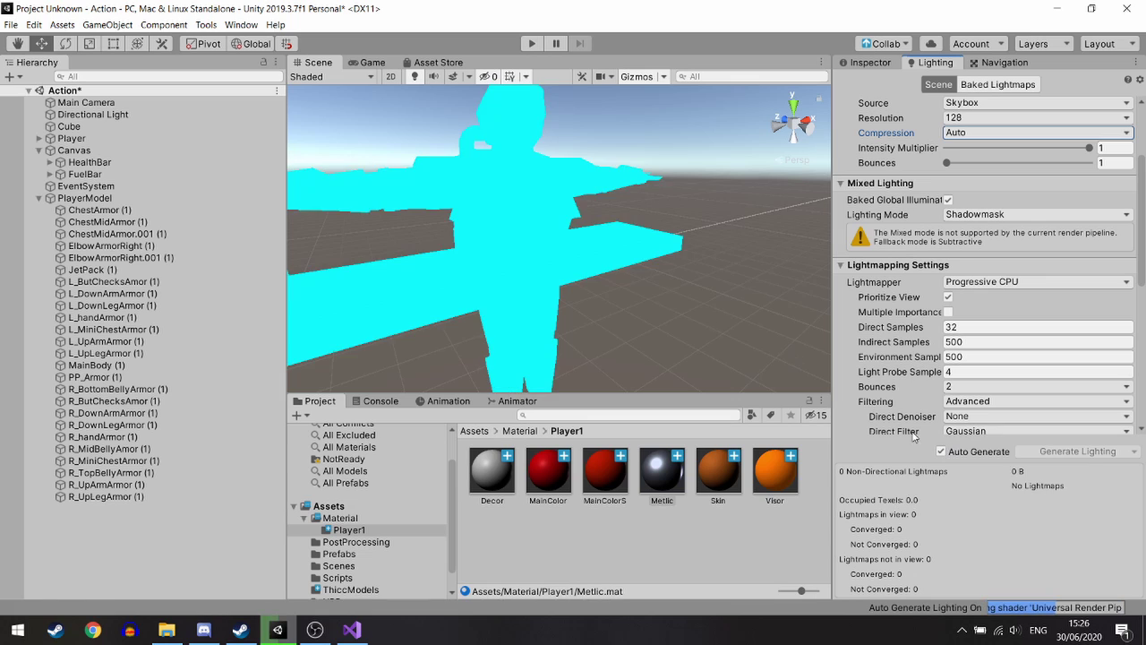
scroll(661, 331, "up", 5)
scroll(661, 331, "down", 5)
left_click(940, 526)
left_click_drag(718, 342, 627, 268, "alt")
Select PlayerModel and inspect the Metlic material's base colour.
left_click(568, 208)
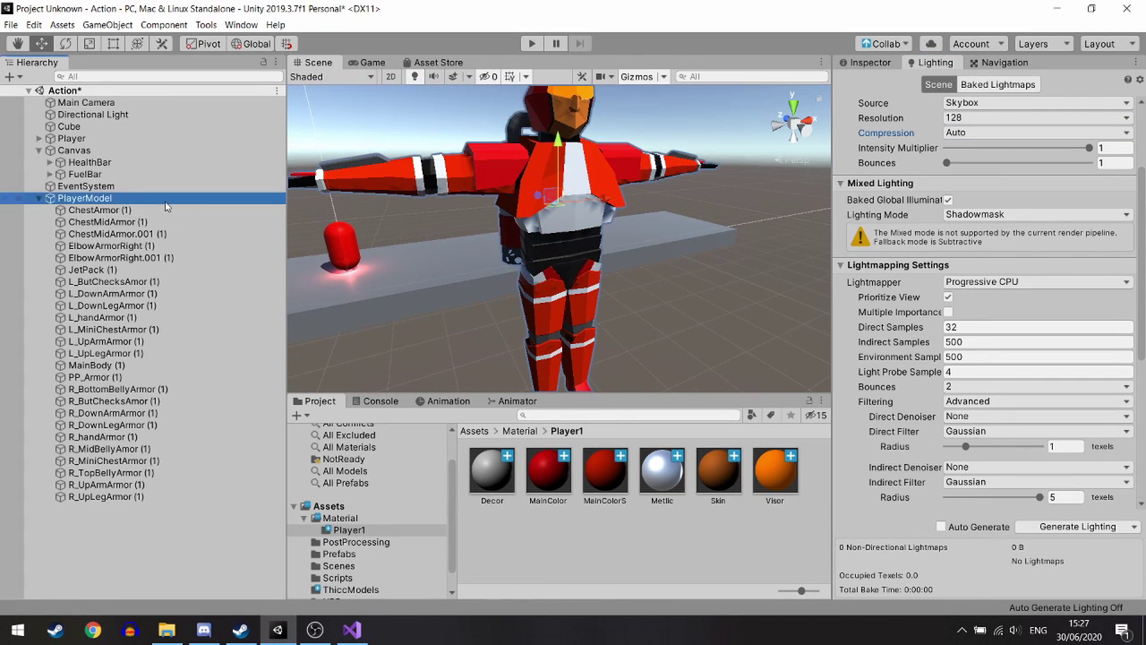
left_click(569, 208)
scroll(931, 213, "up", 2)
left_click(870, 63)
left_click(661, 475)
left_click(969, 232)
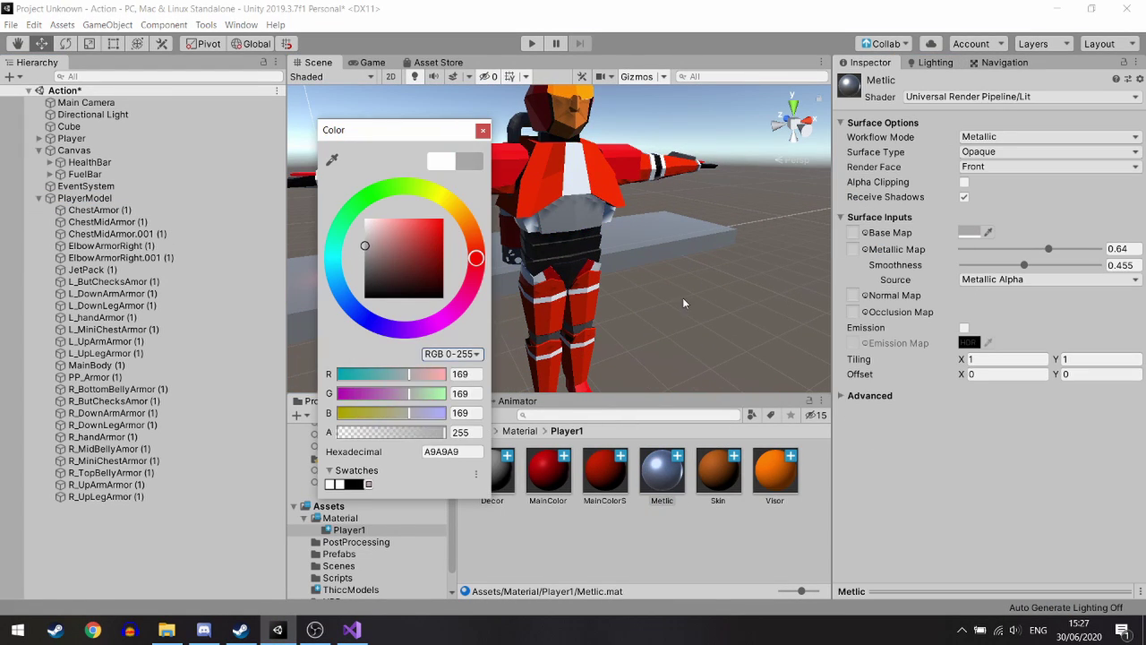
scroll(684, 303, "down", 5)
scroll(627, 269, "up", 2)
left_click(935, 63)
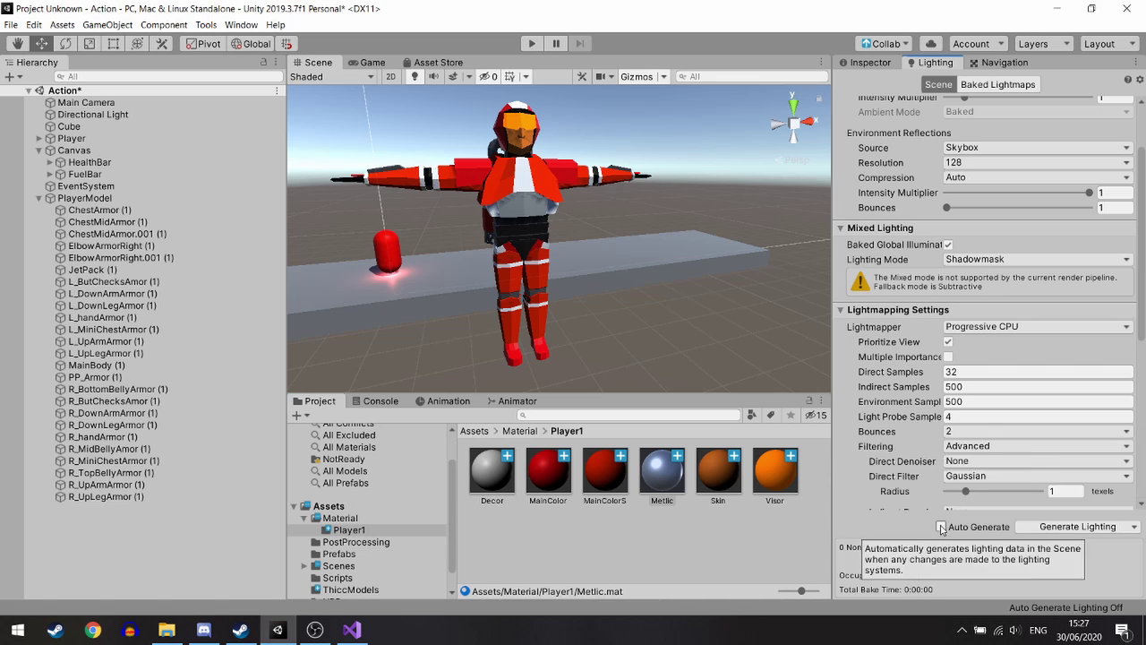
Keep Skybox as the reflection source and generate the Action scene's lighting manually.
key("f")
scroll(951, 287, "up", 2)
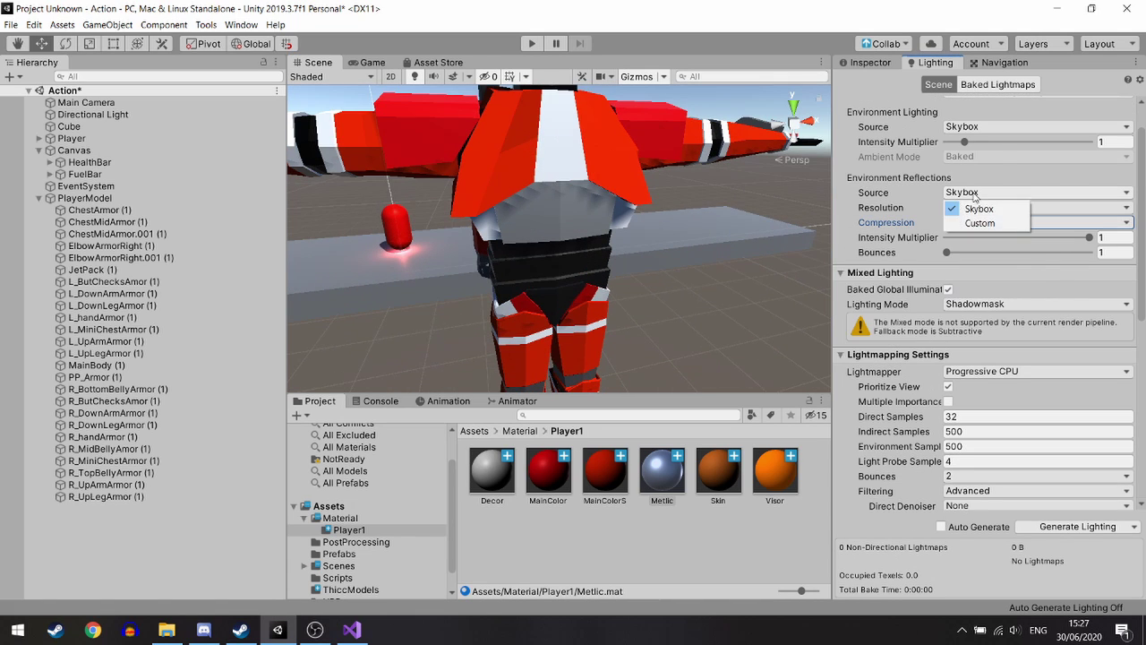
left_click(979, 208)
scroll(980, 379, "down", 5)
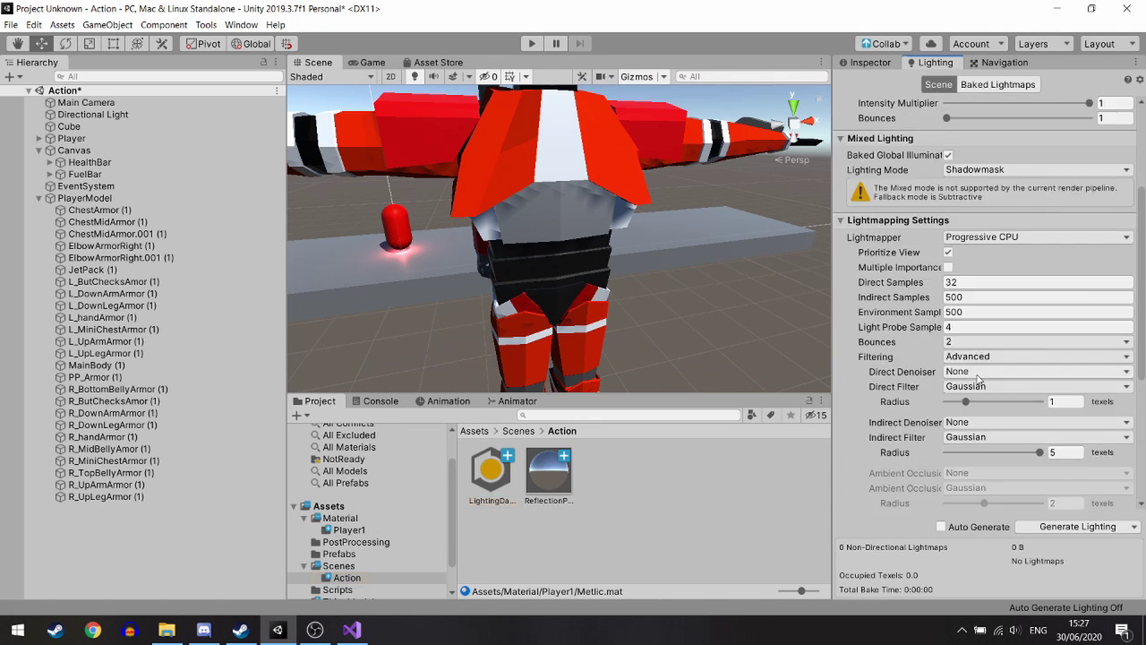
scroll(979, 379, "down", 5)
scroll(1015, 219, "up", 10)
scroll(994, 242, "down", 5)
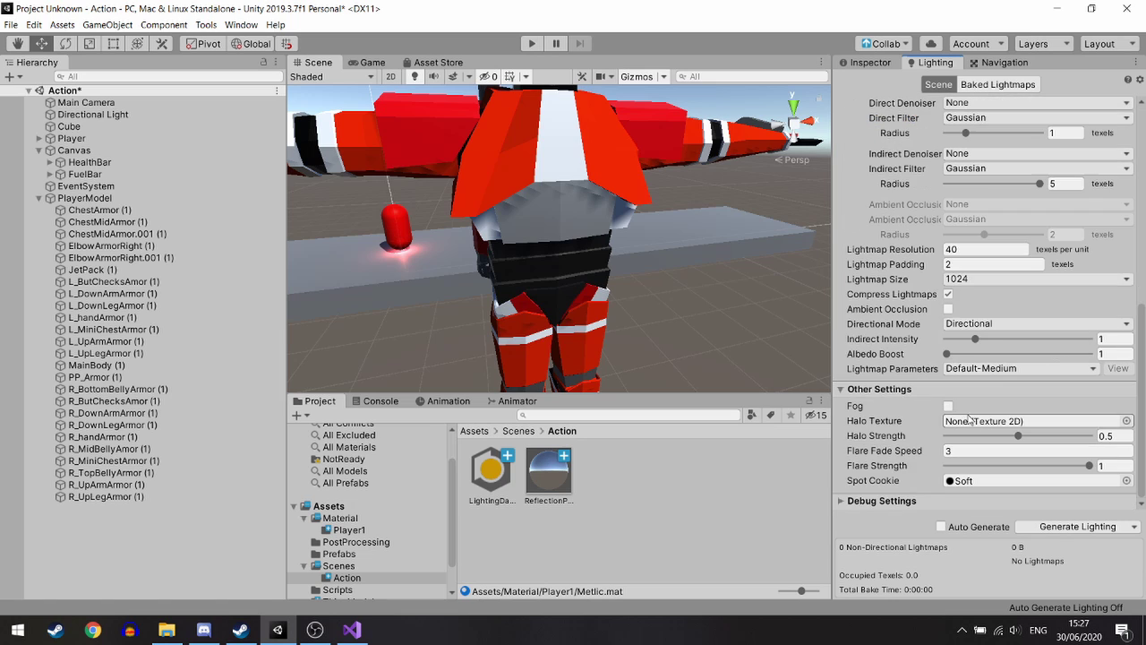
left_click(1044, 527)
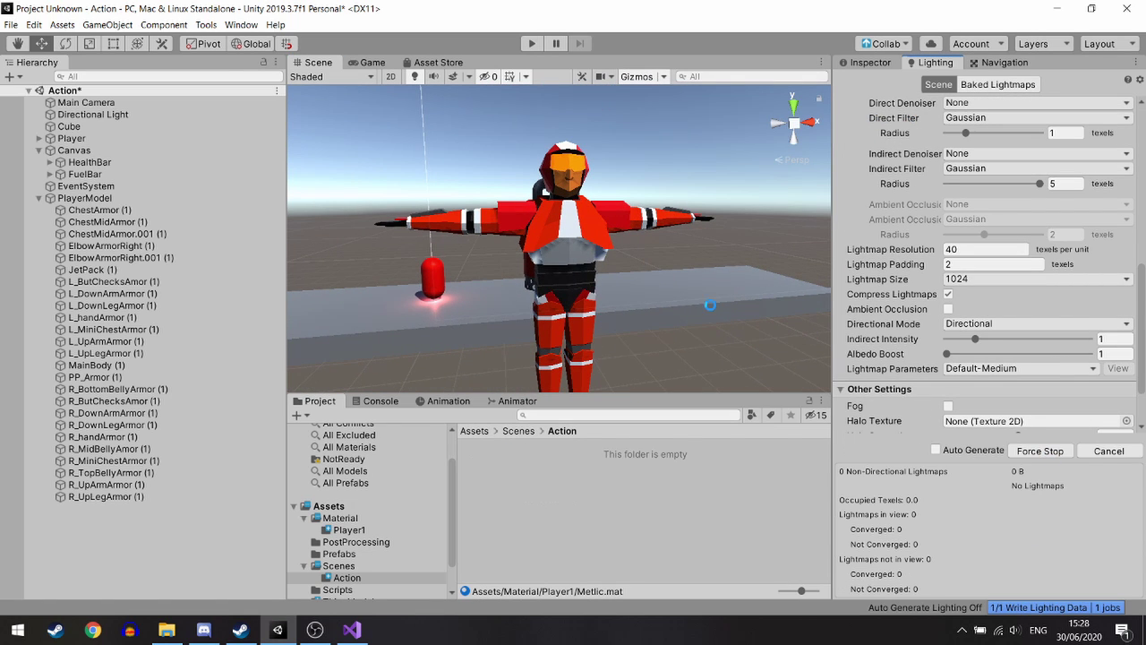
Open the Assets/Material/Player1 folder to show the six Player1 materials.
scroll(709, 305, "up", 5)
left_click(348, 530)
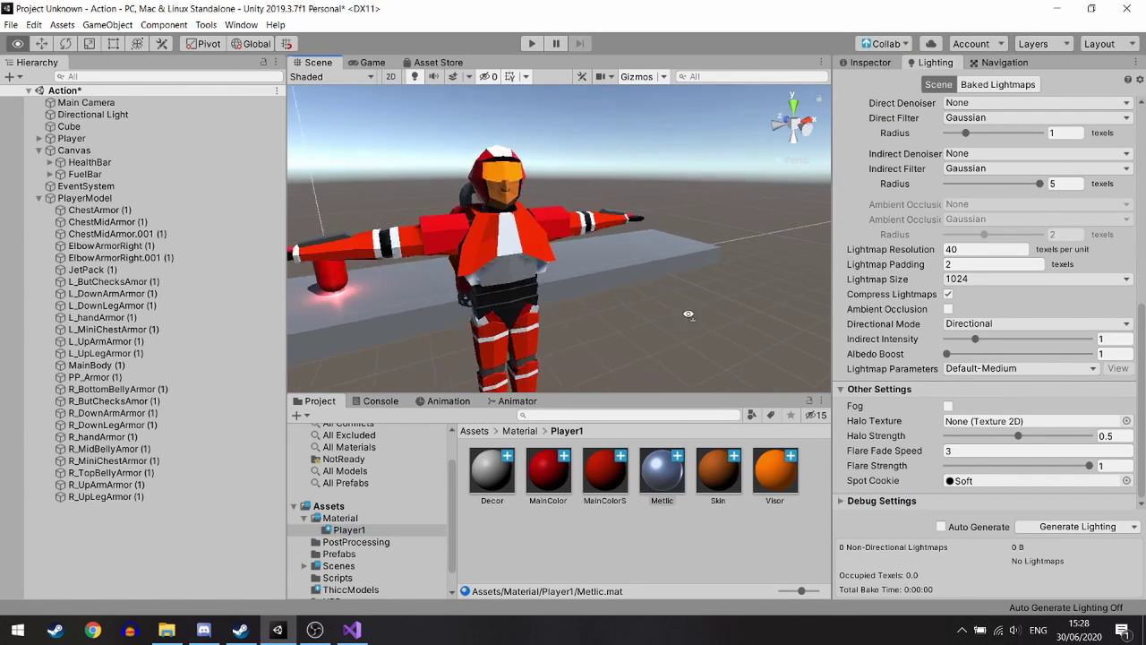
scroll(555, 242, "up", 5)
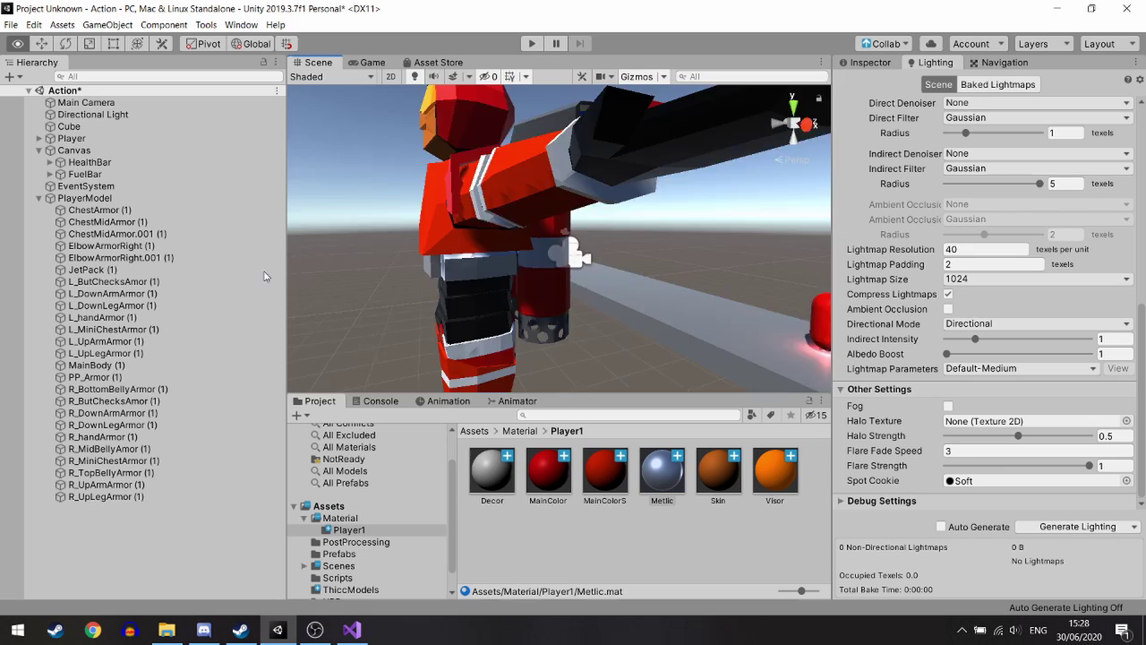
scroll(555, 242, "down", 5)
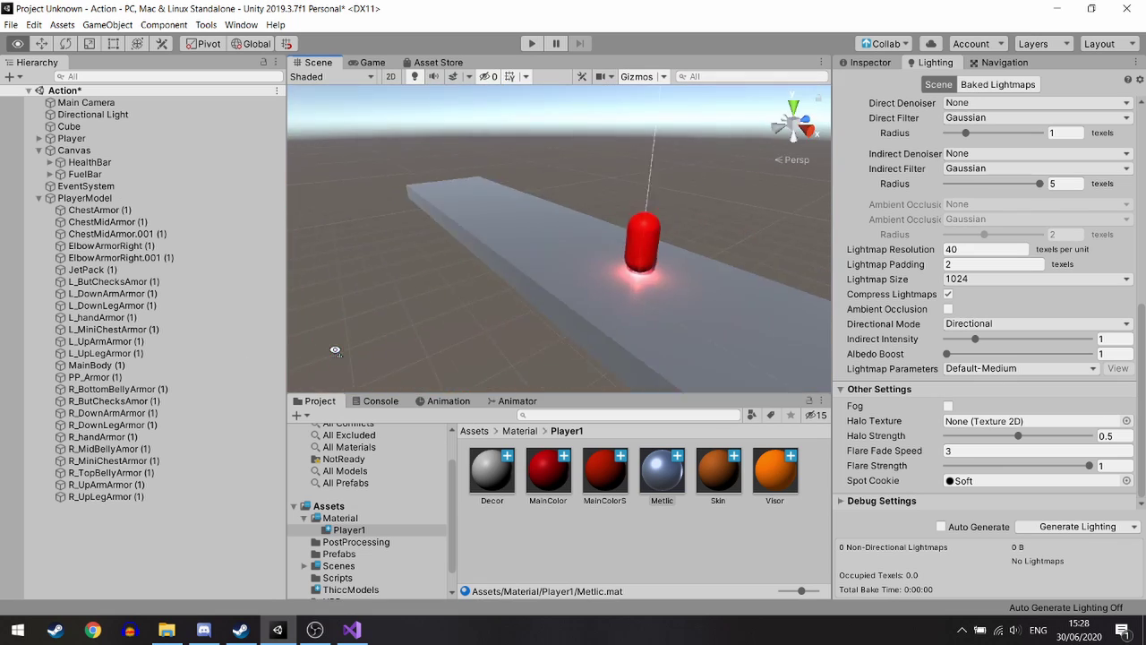
left_click_drag(502, 269, 567, 354, "alt")
scroll(567, 355, "up", 5)
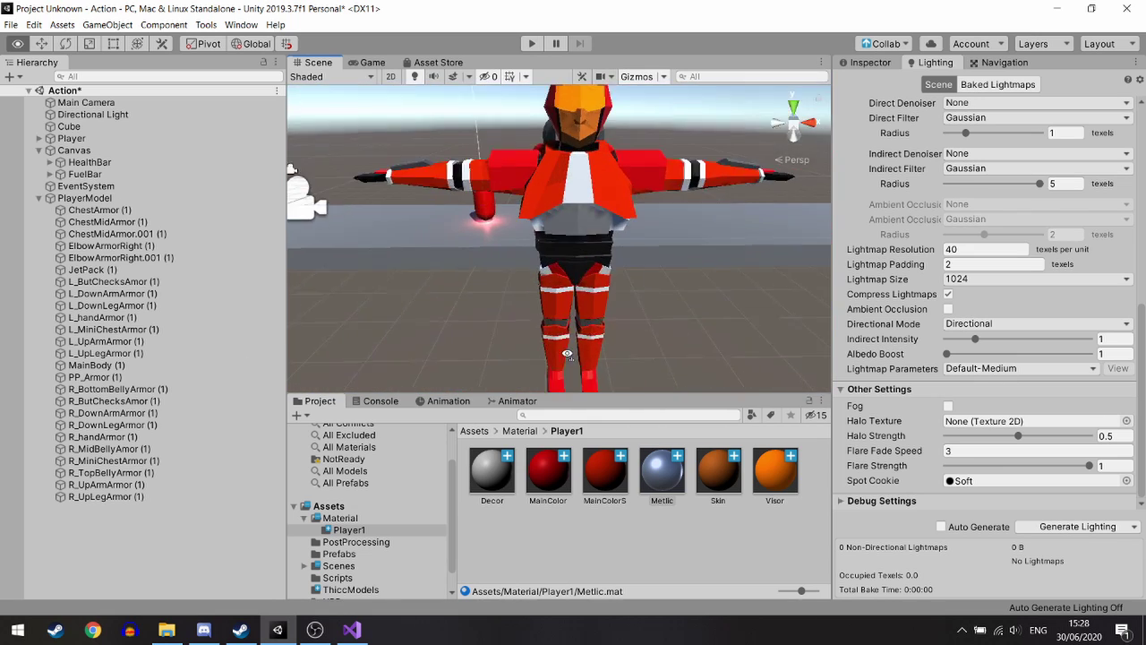
Create a new material named Rubber in the Player1 folder.
scroll(567, 355, "down", 2)
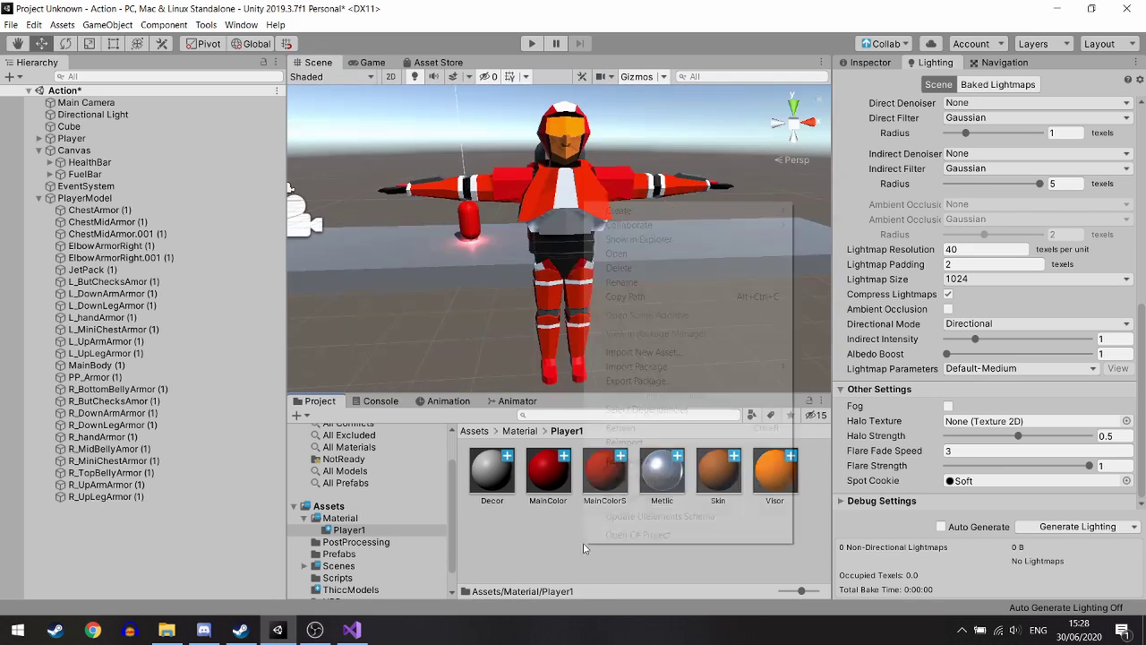
right_click(586, 542)
mouse_move(627, 210)
left_click(823, 286)
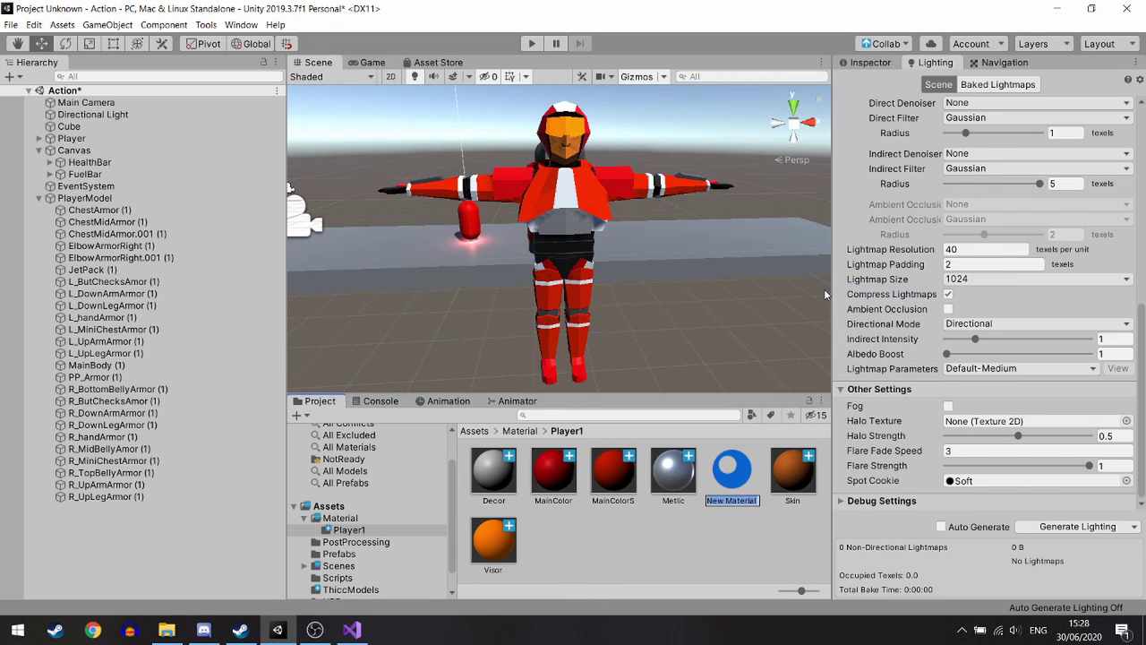
type("Rubber")
key("Return")
Set the Rubber material's Base Map to dark grey 636363.
scroll(564, 242, "up", 3)
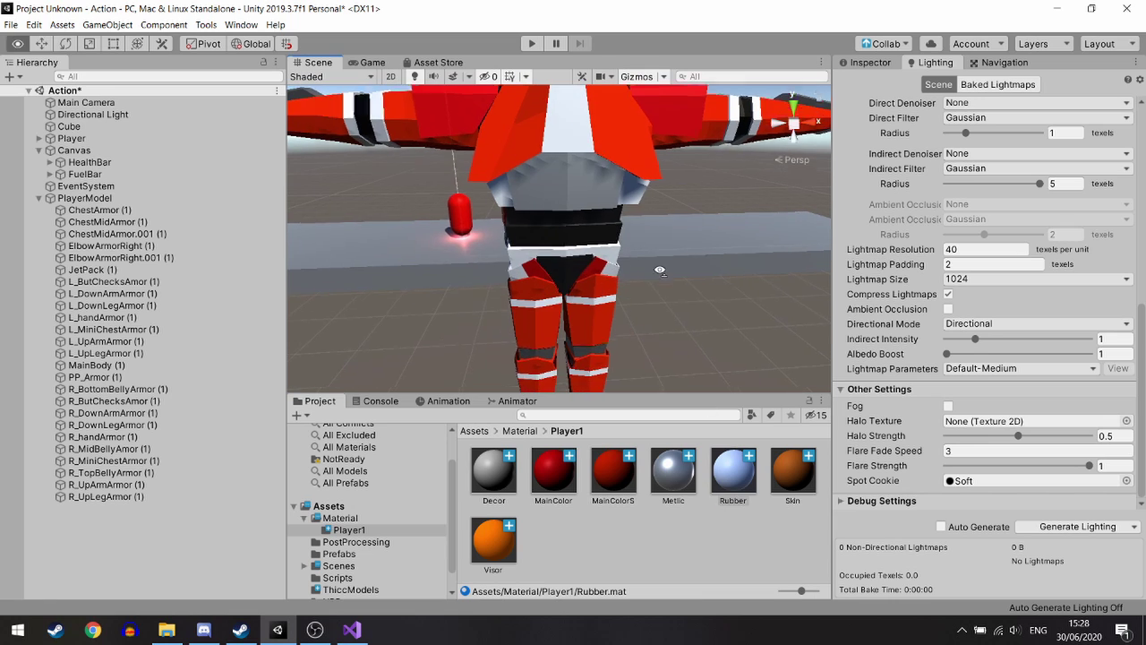
left_click_drag(732, 470, 604, 246)
scroll(604, 246, "up", 2)
left_click(733, 470)
left_click(969, 231)
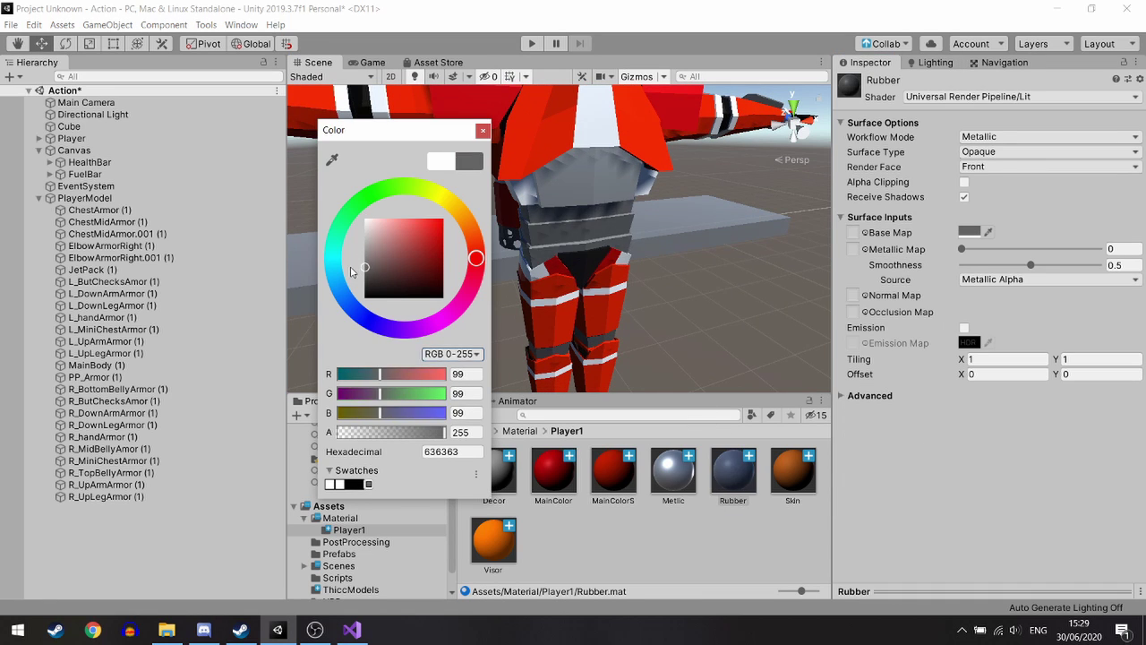
left_click_drag(360, 202, 360, 278)
mouse_move(609, 258)
left_mouse_down("alt")
mouse_move(646, 254)
mouse_move(341, 238)
left_mouse_up("alt")
Reset PlayerModel's Y rotation to 0.
left_click(85, 198)
type("e")
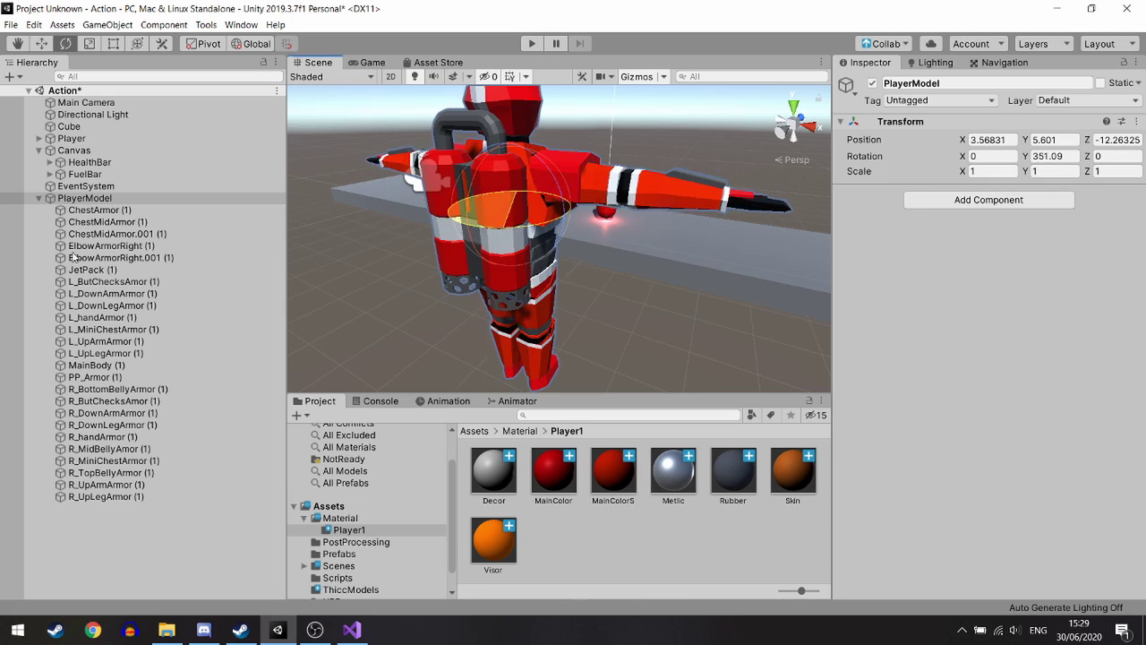
type("0")
key("Return")
left_click_drag(717, 211, 589, 208, "alt")
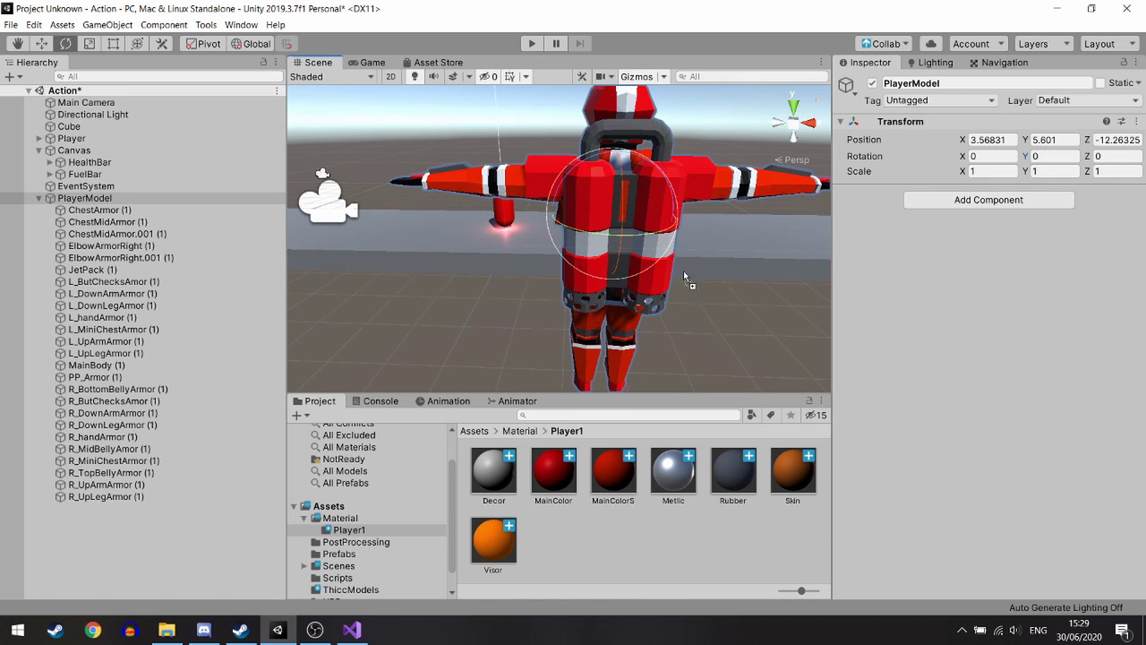
Inspect the character's legs and back, then bring up the Visor material's options.
left_click_drag(589, 261, 541, 450, "alt")
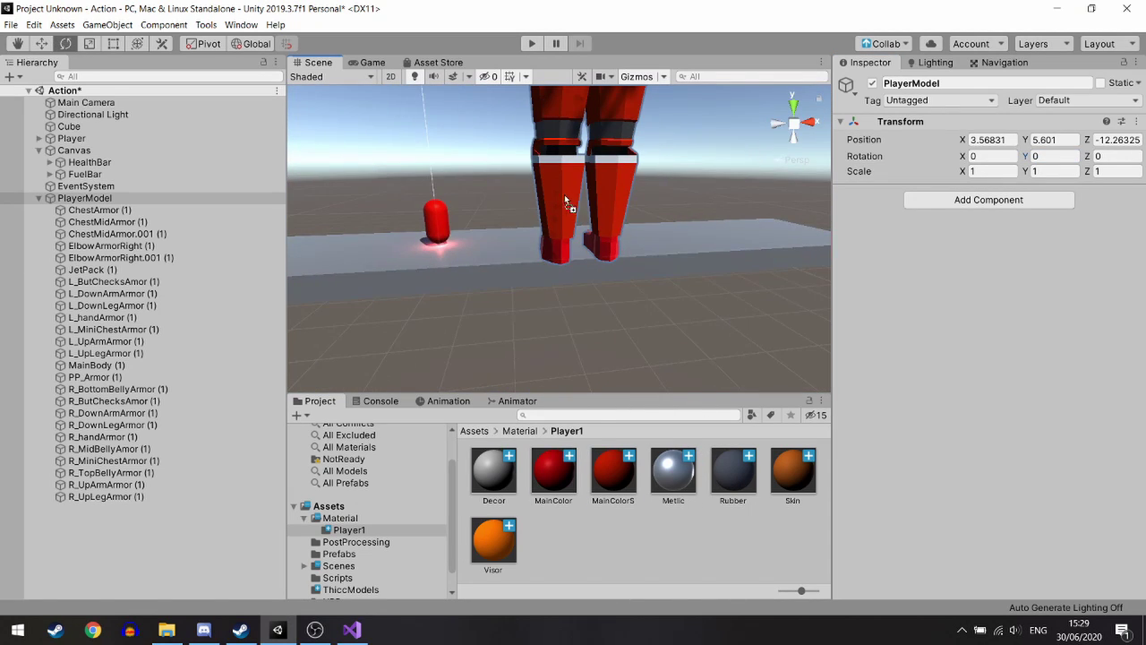
left_click_drag(609, 261, 648, 418, "alt")
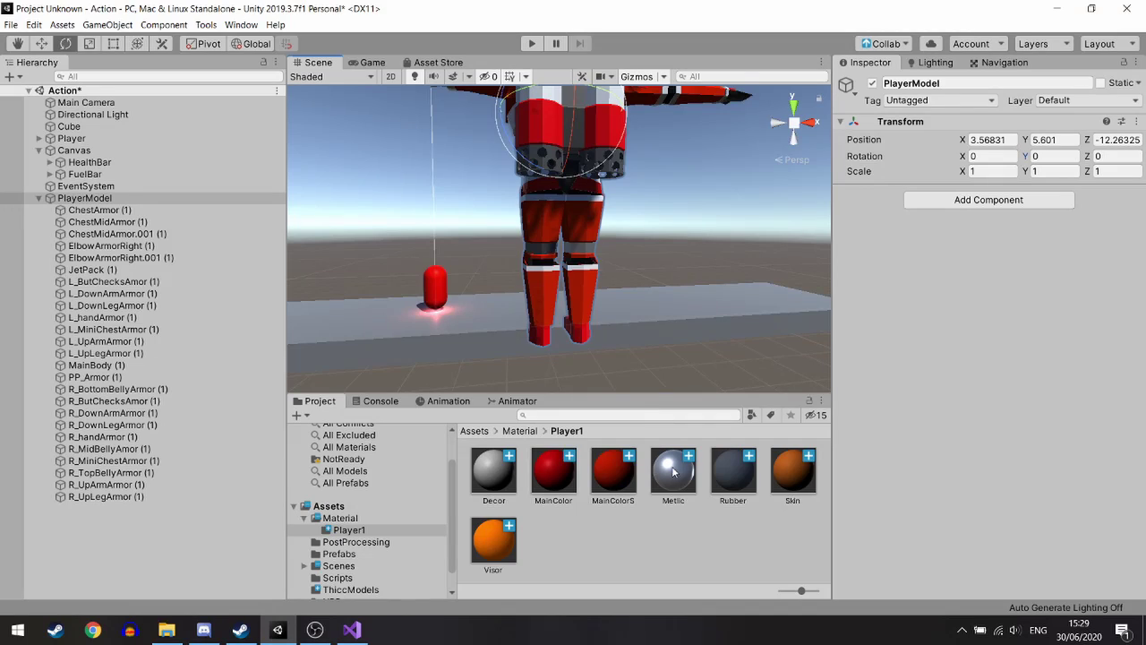
mouse_move(557, 247)
left_mouse_down("alt")
mouse_move(616, 254)
mouse_move(667, 472)
left_mouse_up("alt")
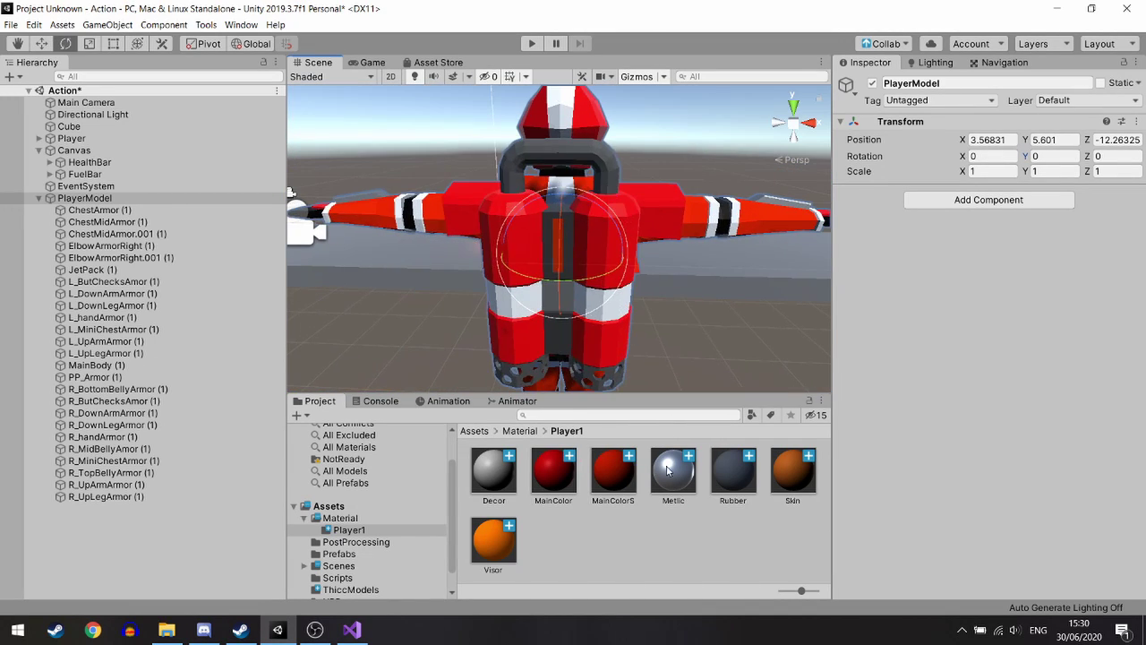
left_click(634, 300)
left_click_drag(633, 300, 683, 383, "alt")
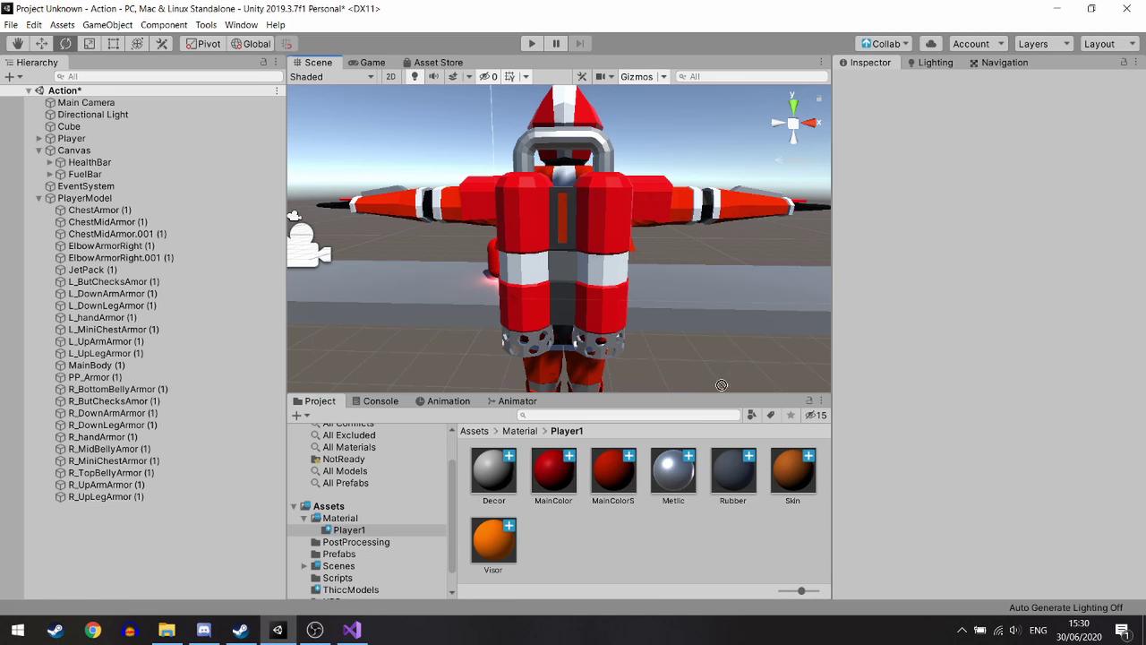
right_click_drag(722, 385, 589, 501, "alt")
right_click(491, 541)
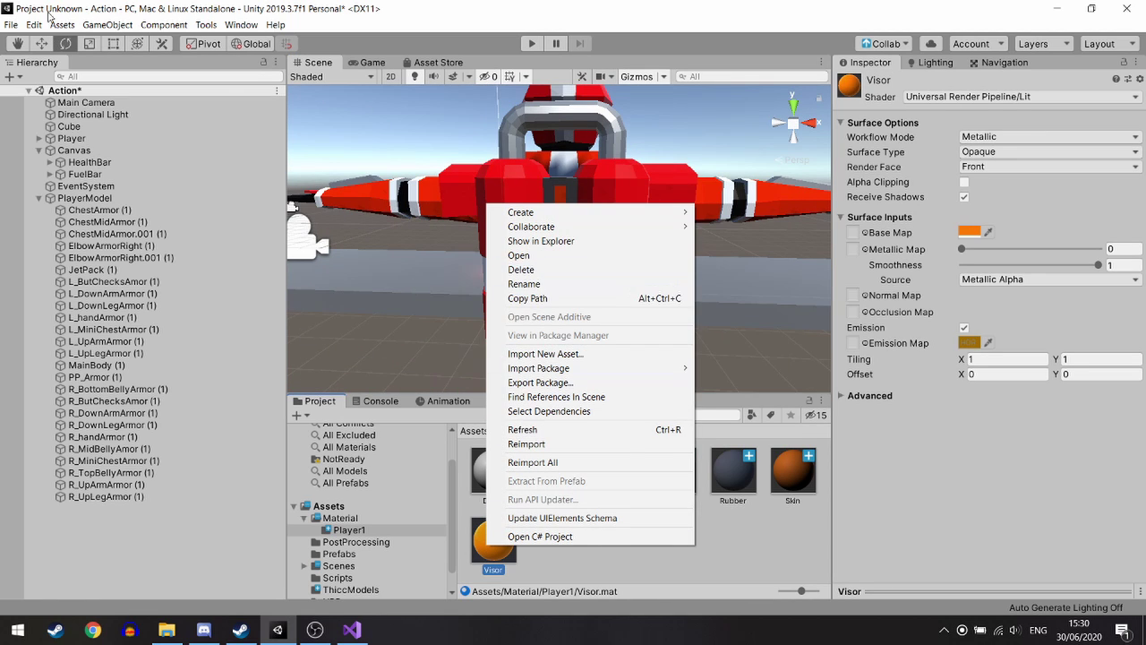
Duplicate the Visor material and rename the copy Fuel.
left_click(33, 24)
left_click(81, 253)
right_click(493, 542)
left_click(524, 284)
type("Fuel")
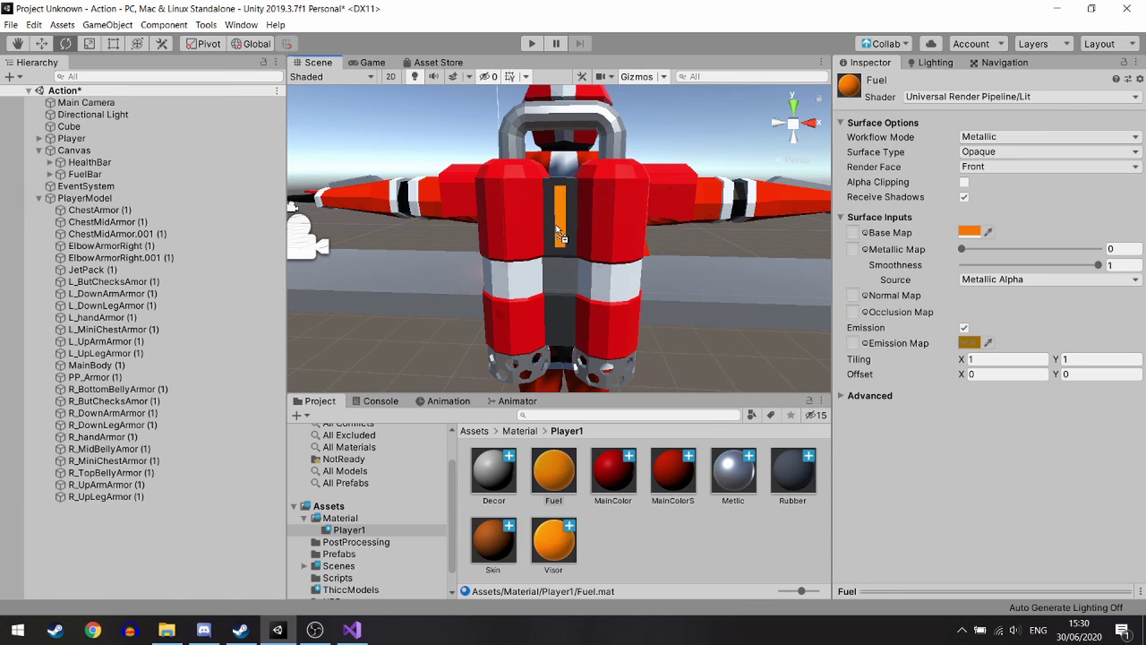
mouse_move(559, 234)
left_mouse_down("alt")
mouse_move(279, 258)
mouse_move(706, 458)
mouse_move(606, 390)
left_mouse_up("alt")
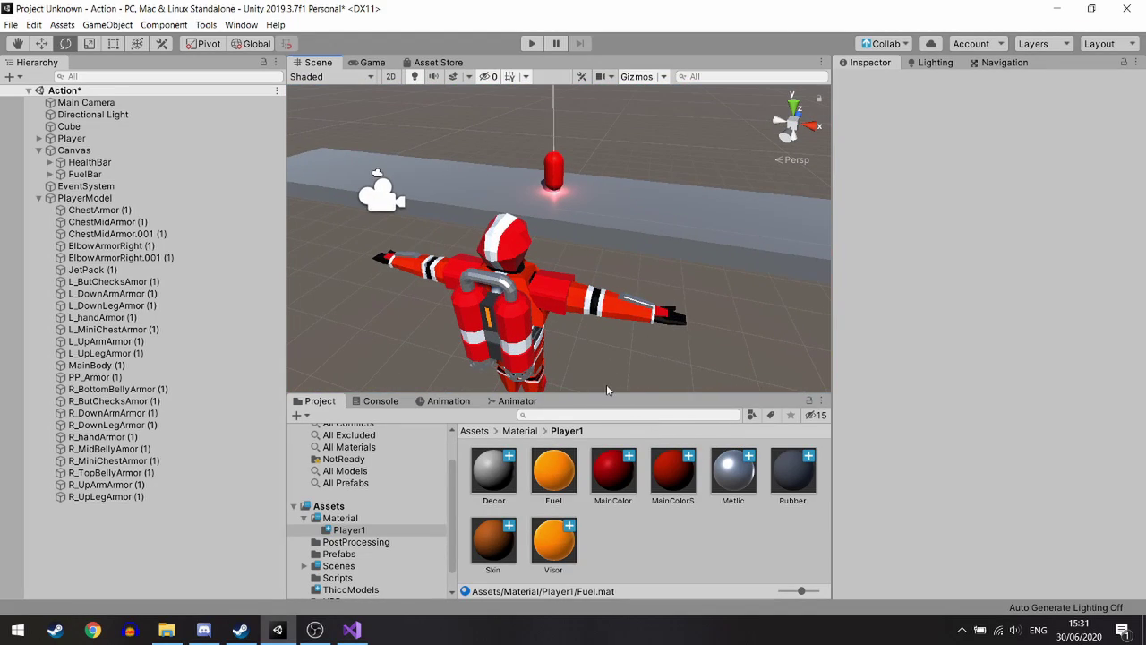
left_click_drag(606, 384, 627, 501, "alt")
Create a grey Device material with smoothness 0.
right_click(636, 541)
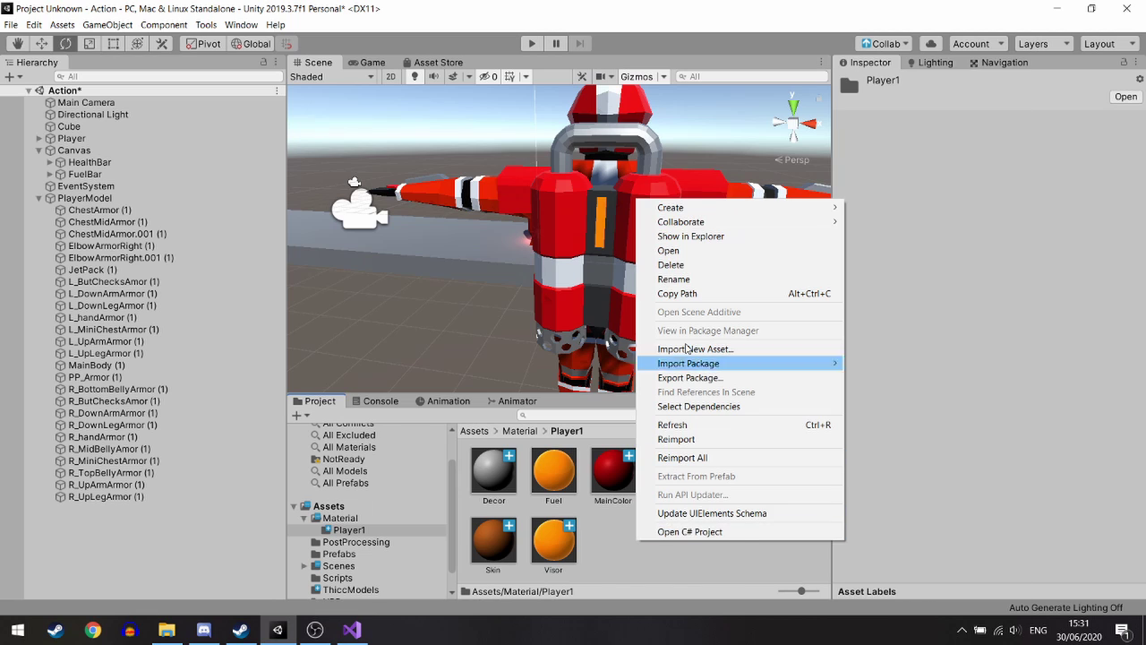
mouse_move(670, 207)
left_click(887, 266)
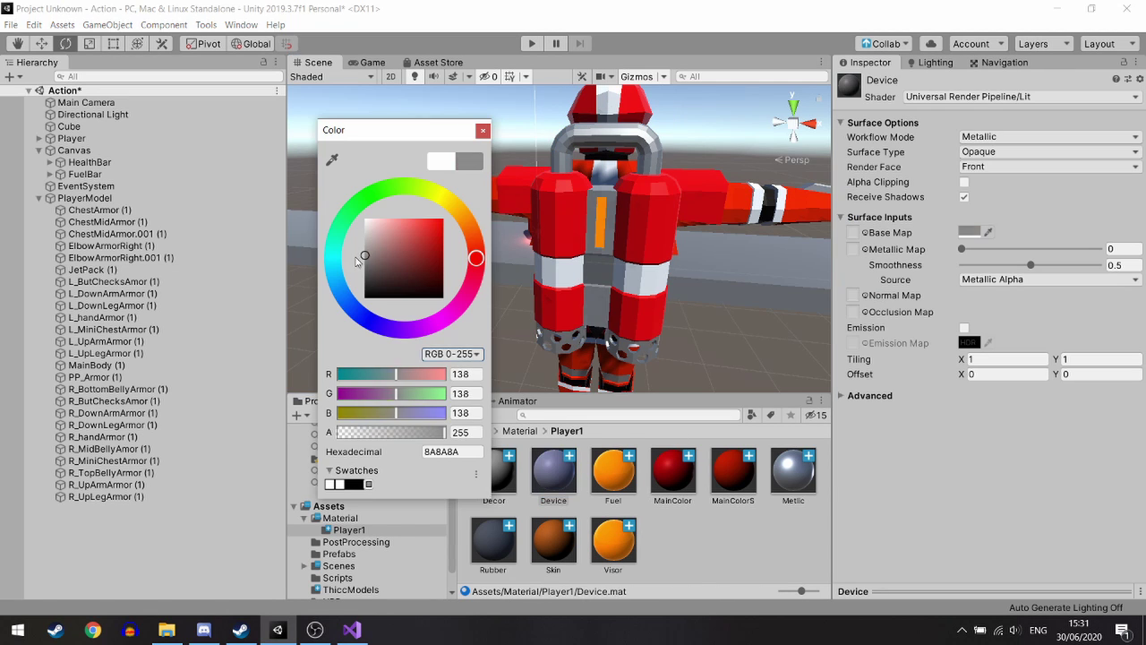
left_click_drag(627, 331, 707, 336, "alt")
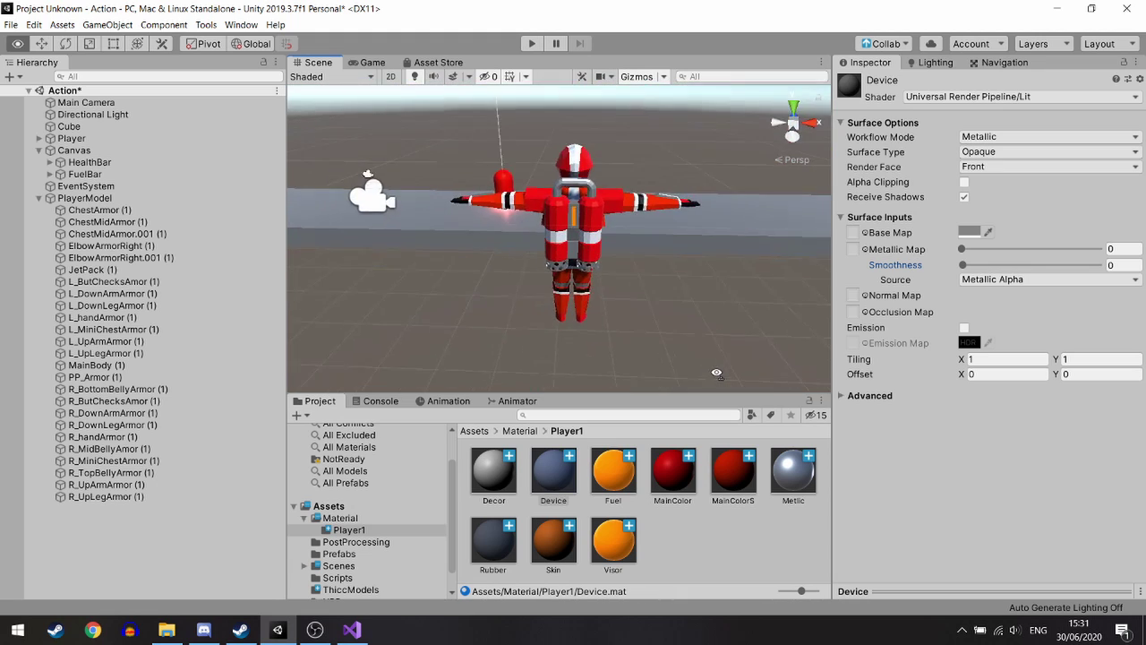
left_click(969, 232)
left_click(936, 63)
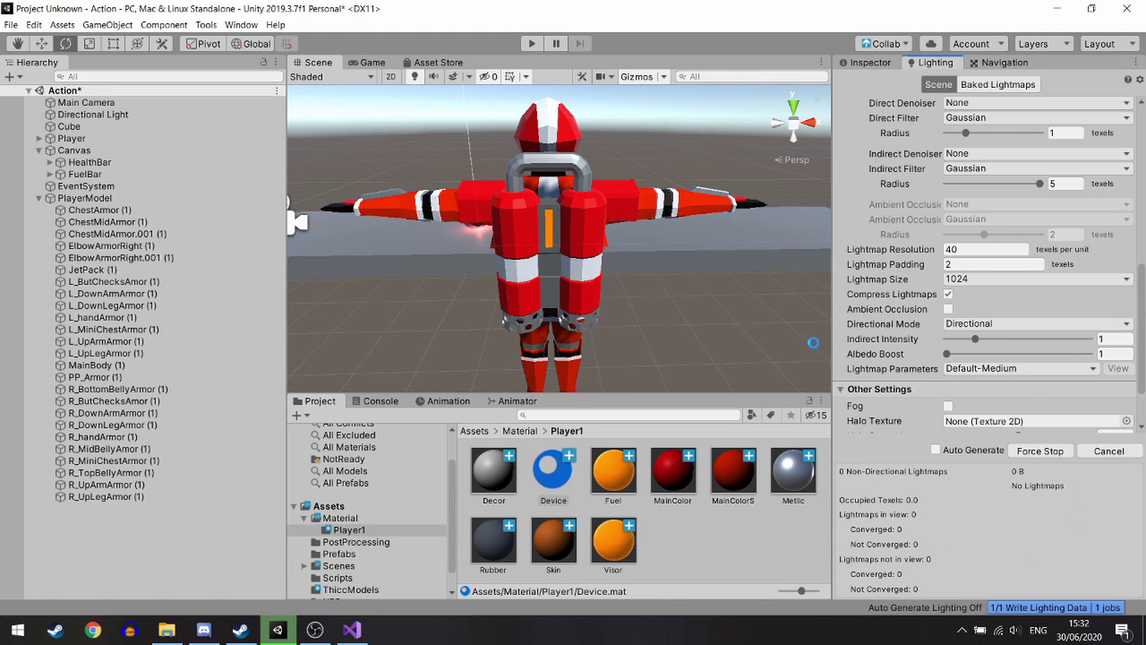
scroll(555, 242, "up", 5)
Create a DeviceLight material with a grey base colour.
right_click(695, 570)
mouse_move(761, 237)
left_click(934, 288)
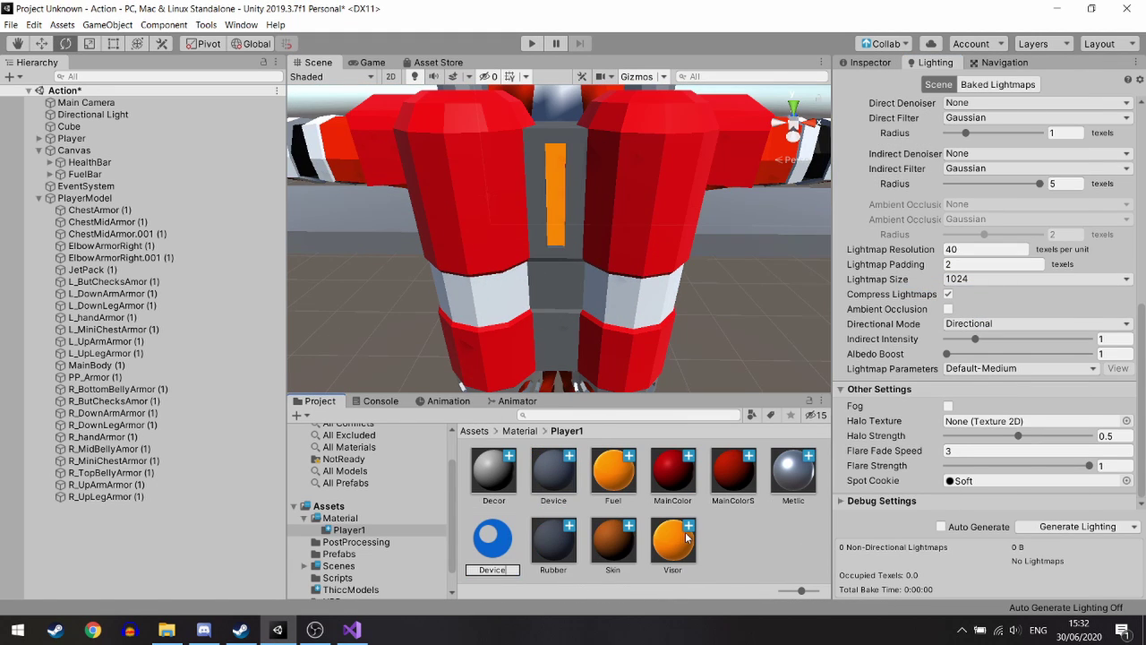
left_click(870, 62)
left_click(969, 232)
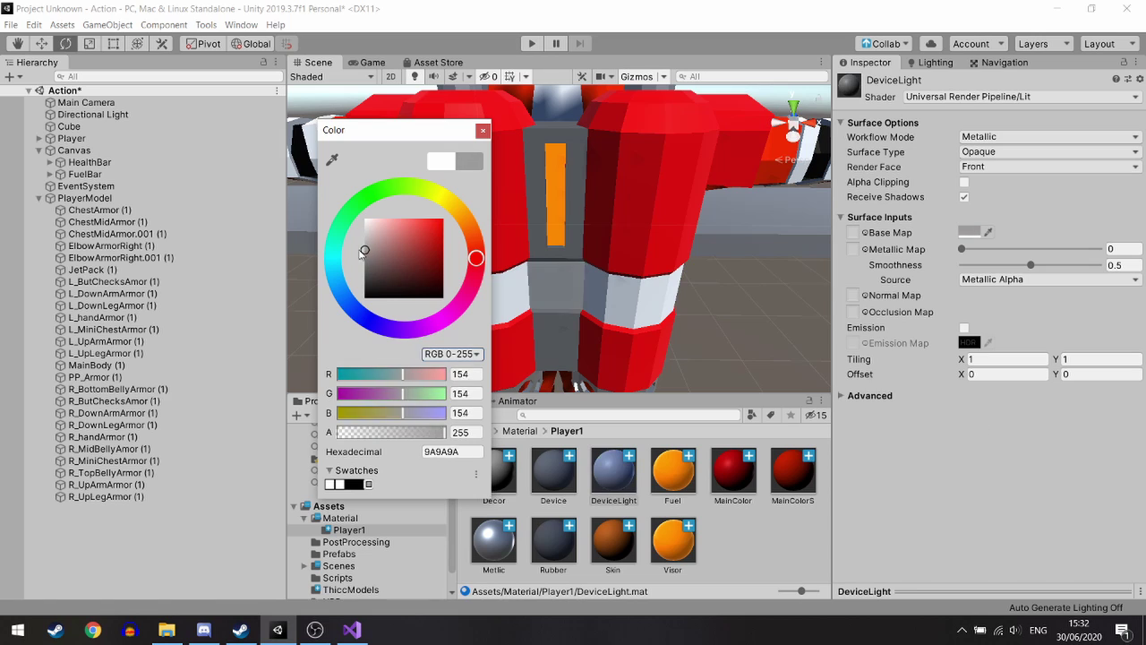
left_click(614, 473)
left_click(935, 62)
Save the Action scene with Ctrl+S and collapse PlayerModel's parts in the Hierarchy.
key("ctrl+s")
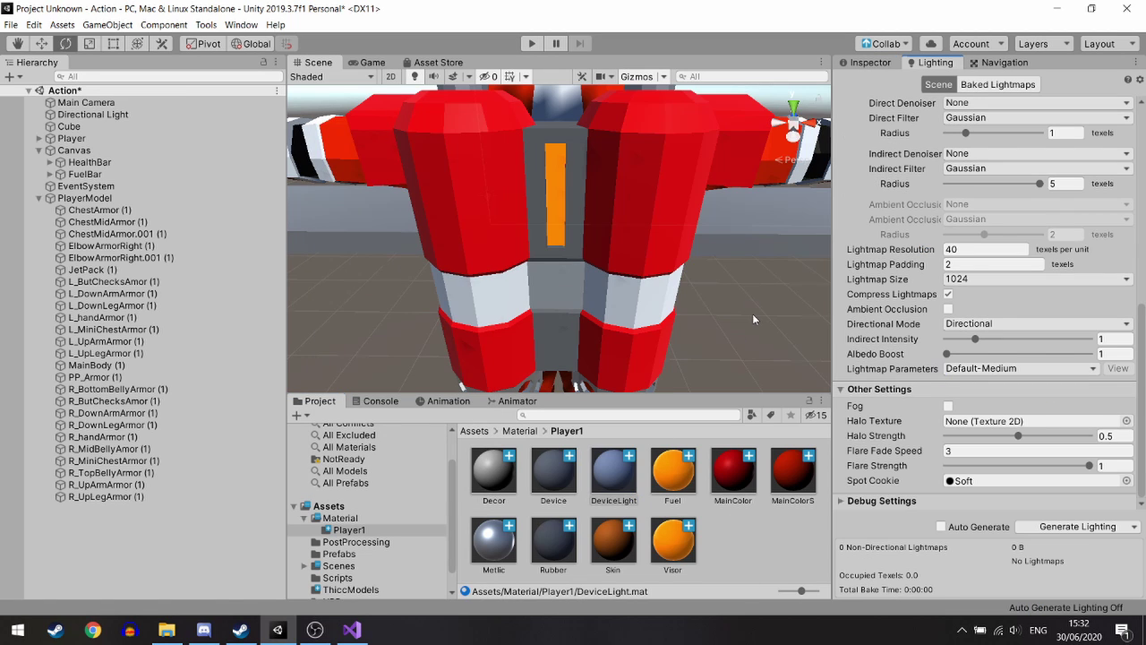
scroll(555, 242, "down", 5)
left_click(349, 403)
left_click(38, 198)
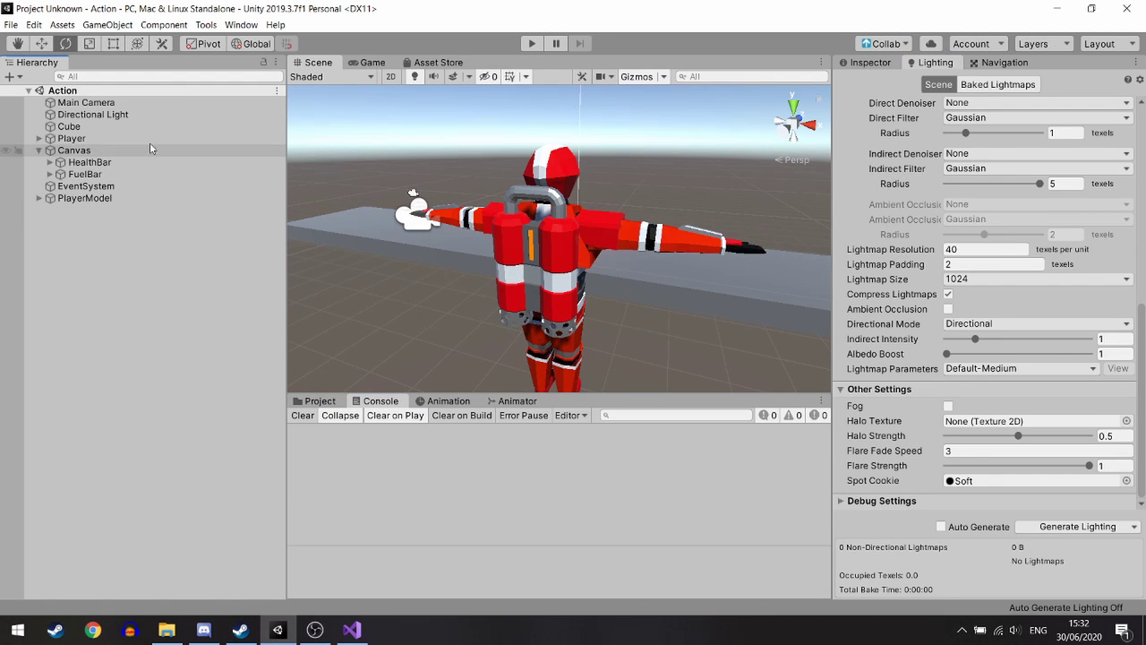
Move the player model beside the red capsule and parent PlayerModel under Player.
left_click(870, 62)
left_click_drag(788, 144, 49, 51, "alt")
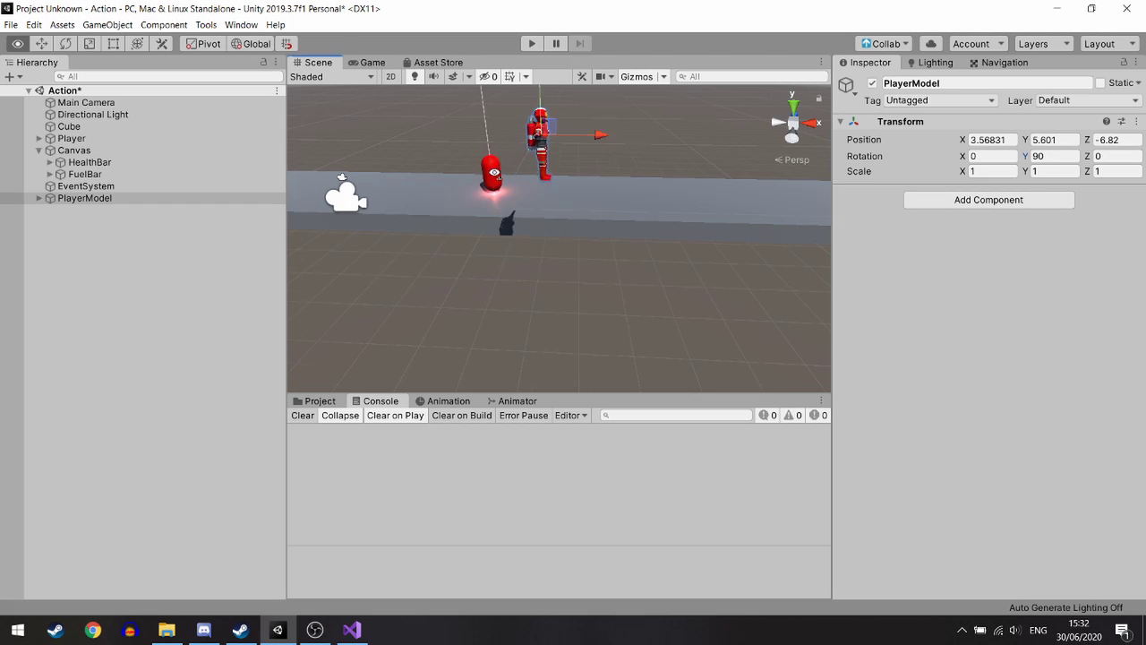
mouse_move(531, 154)
left_mouse_down("alt")
mouse_move(345, 257)
mouse_move(439, 157)
left_mouse_up("alt")
mouse_move(558, 212)
left_mouse_down("alt")
mouse_move(719, 149)
mouse_move(681, 233)
left_mouse_up("alt")
left_click(72, 138)
left_click(117, 198)
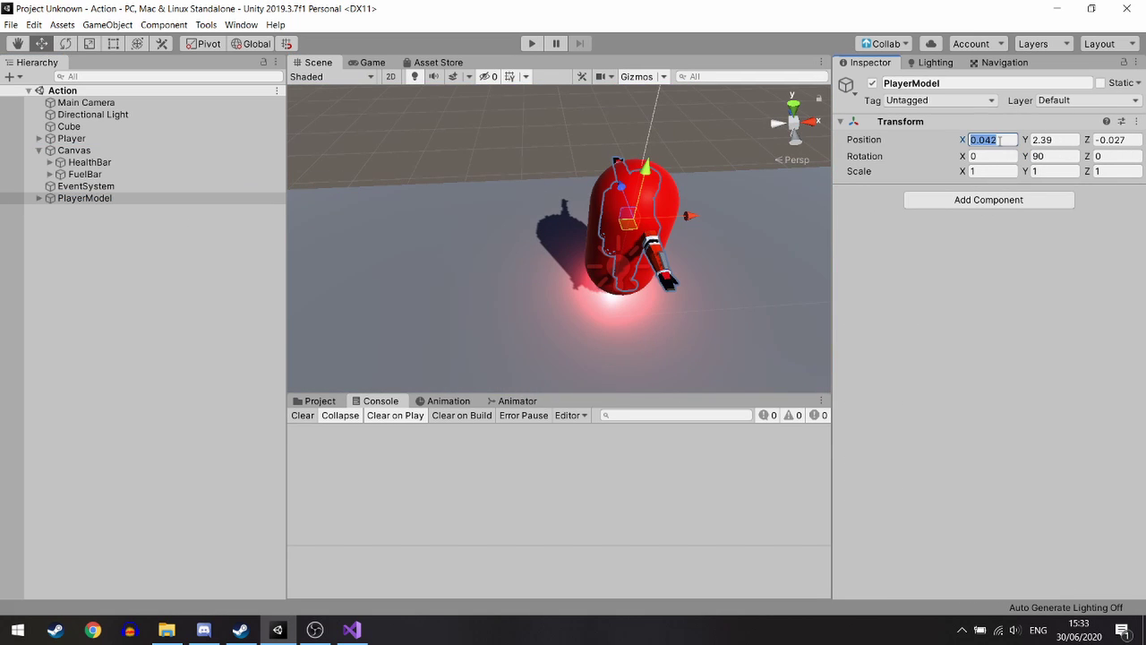
left_click_drag(84, 198, 72, 138)
Remove the Mesh Renderer and Mesh Filter components from Capsule.
key("f")
left_click(86, 149)
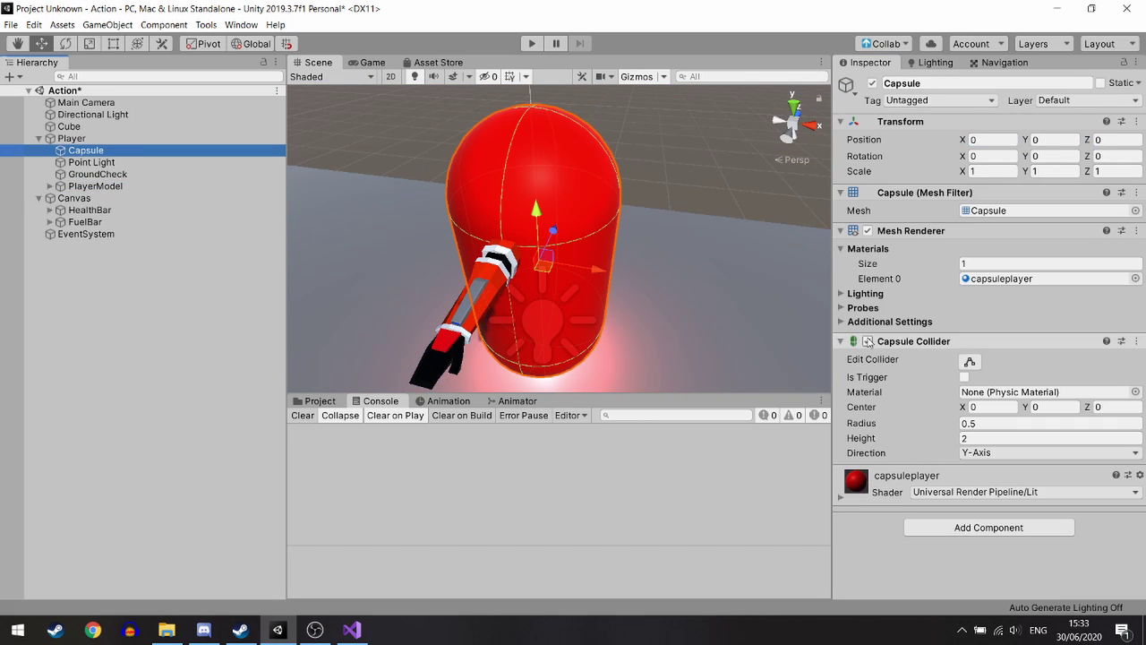
key("Up")
key("Down")
right_click(900, 230)
left_click(931, 256)
right_click(900, 210)
left_click(932, 223)
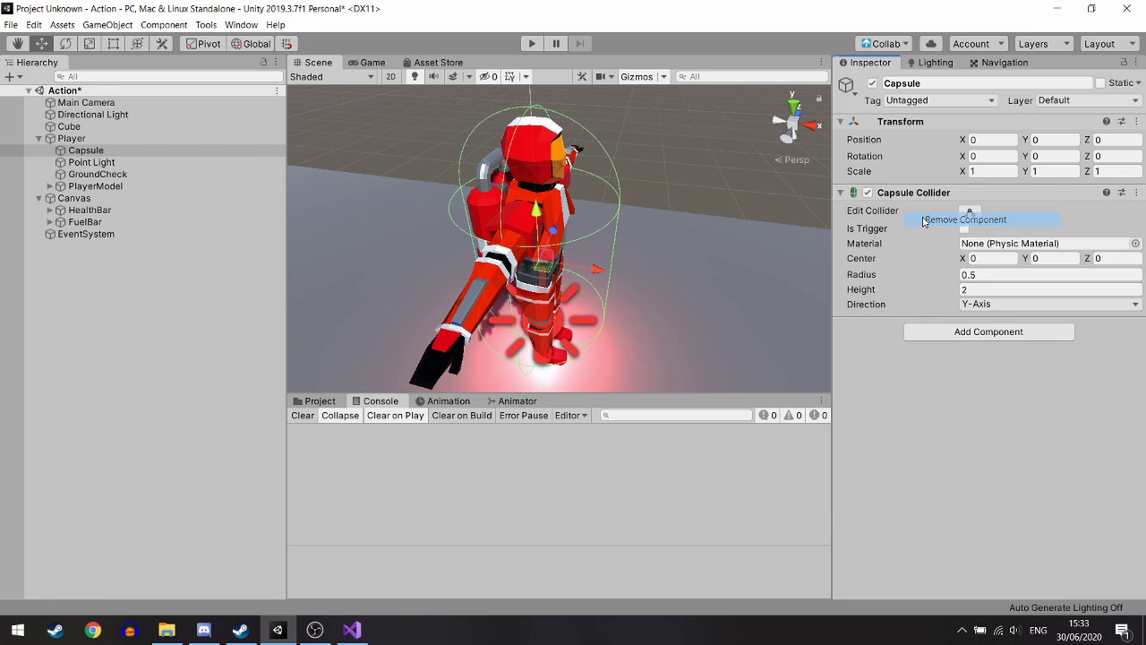
scroll(528, 242, "up", 5)
scroll(528, 242, "down", 5)
Disable the red Point Light under Player and start play mode.
left_click(135, 174)
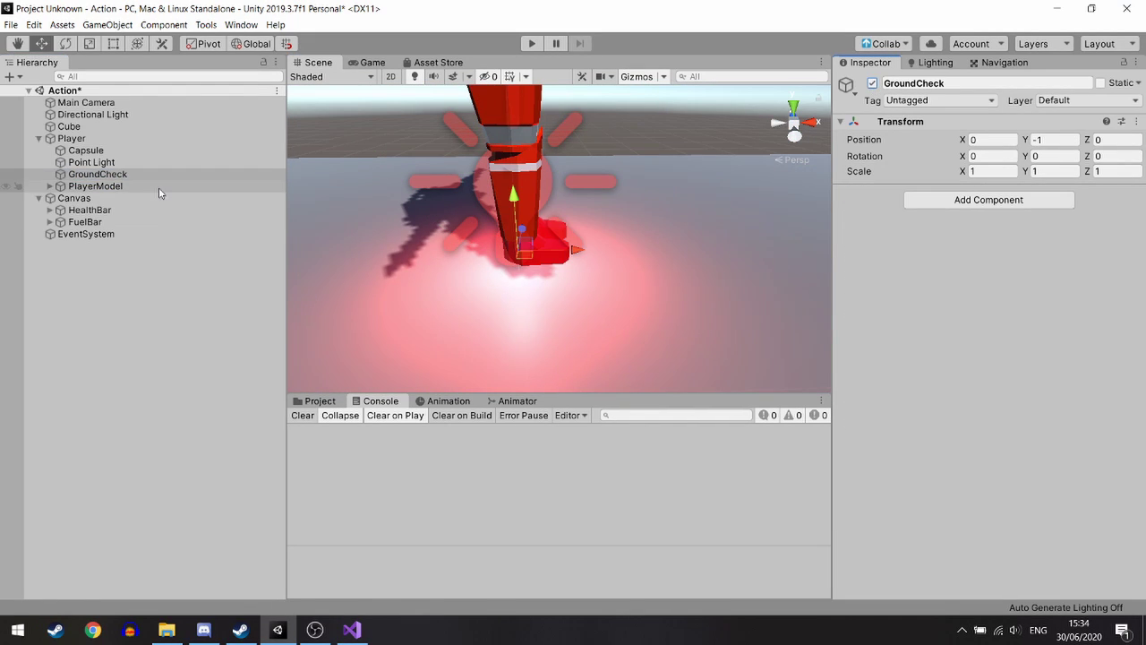
key("Up")
left_click(873, 83)
scroll(572, 135, "down", 3)
scroll(573, 134, "down", 3)
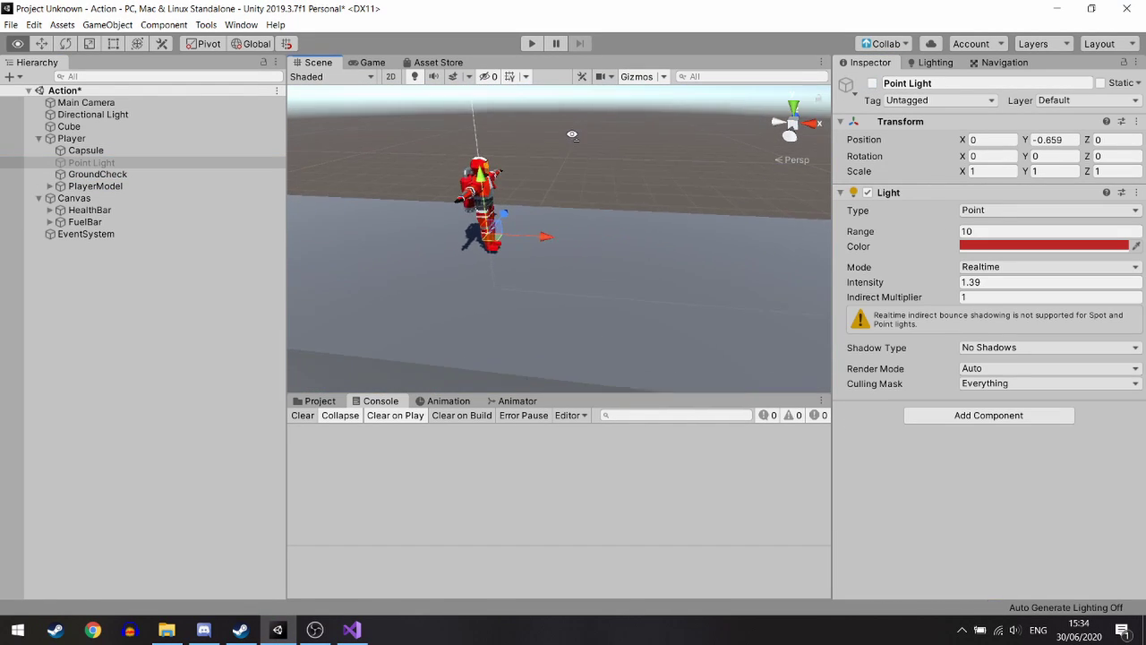
right_click_drag(572, 134, 590, 125)
left_click(537, 43)
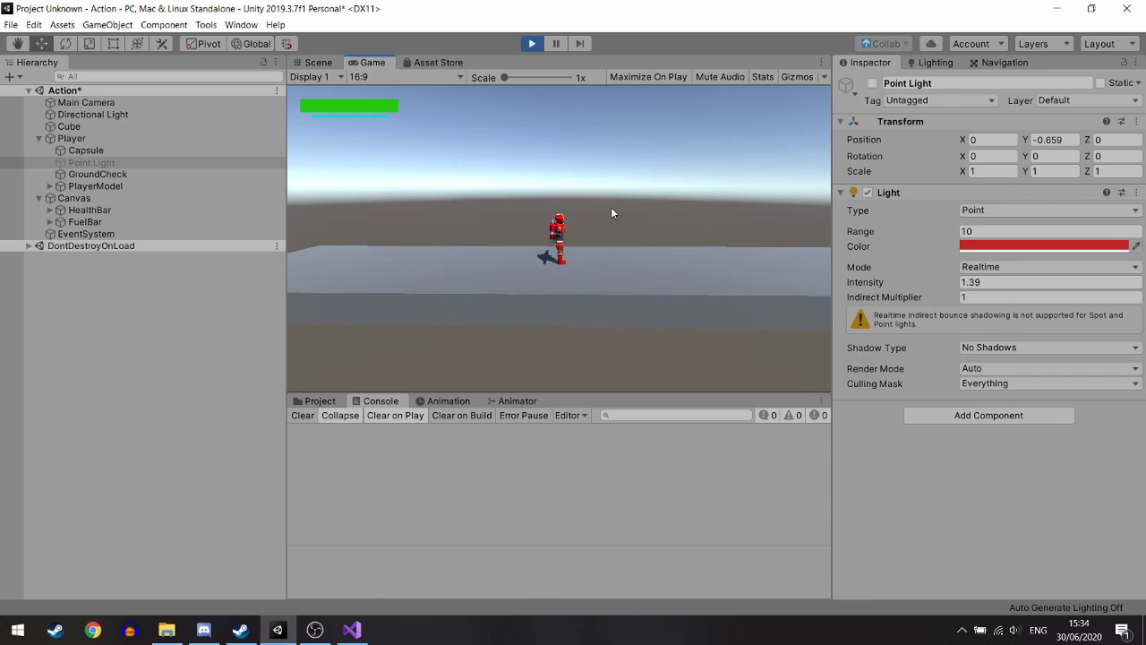
Stop the playtest and add a new Reference cube from the Hierarchy's 3D Object menu.
left_click(531, 42)
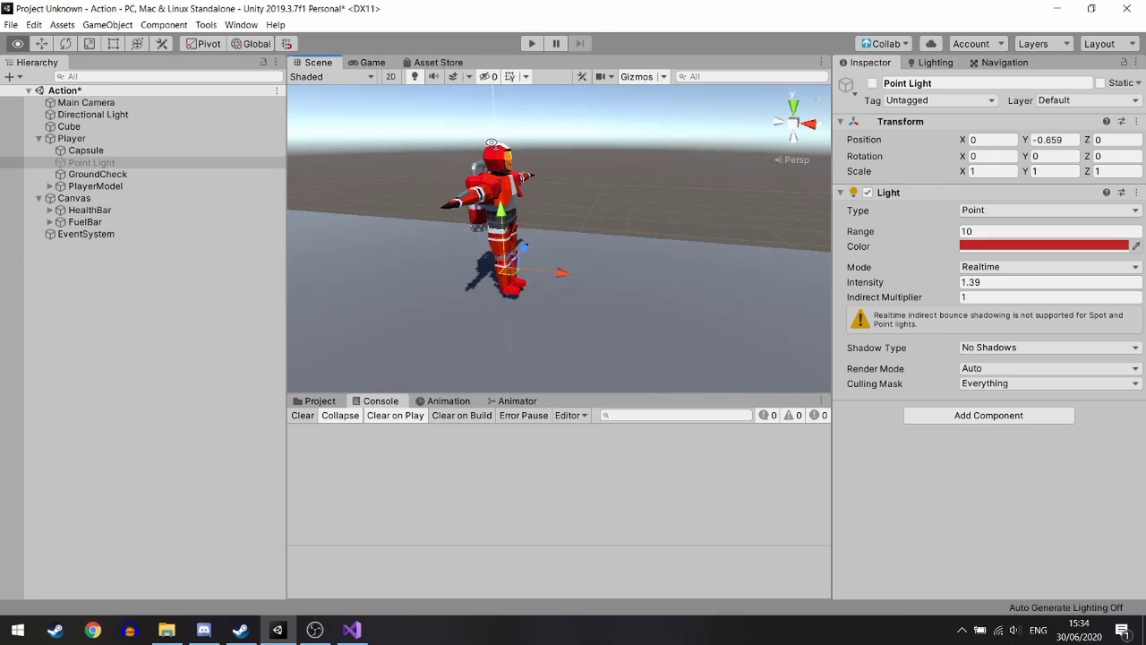
right_click(113, 319)
mouse_move(191, 453)
left_click(274, 266)
type("Reference")
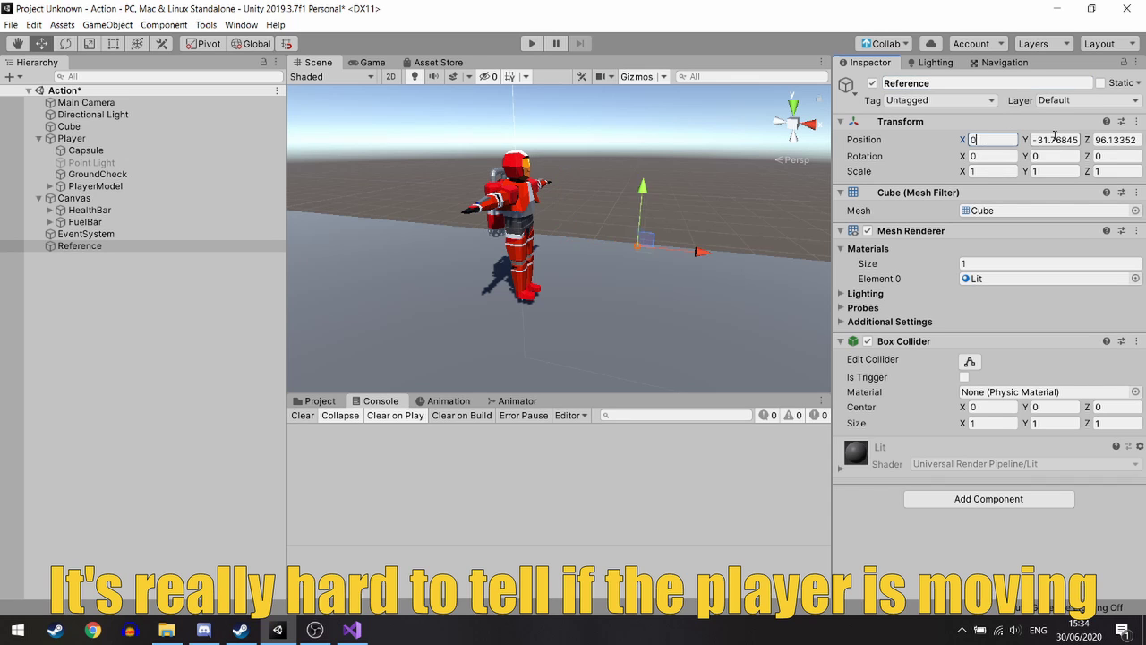
Position the Reference cube at 3.27, 4.11, stretch it taller and wider, and playtest.
key("Tab")
type("3.27")
key("Tab")
type("4.11")
key("Return")
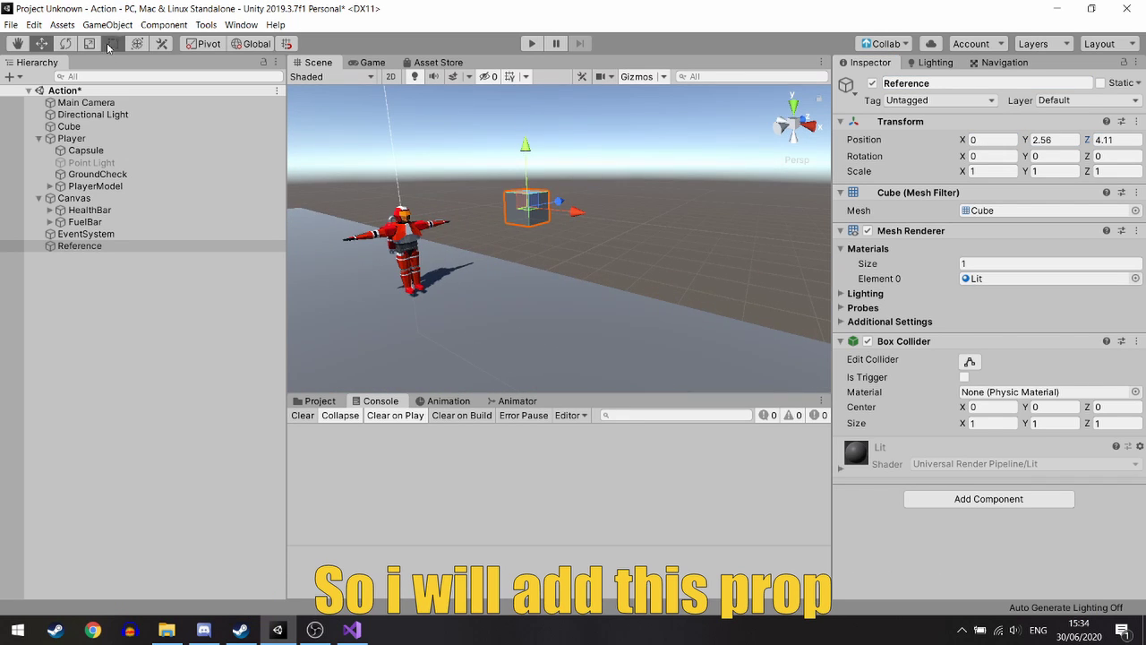
left_click_drag(525, 166, 525, 143)
mouse_move(591, 194)
left_mouse_down()
mouse_move(562, 193)
mouse_move(614, 111)
left_mouse_up()
left_click(532, 43)
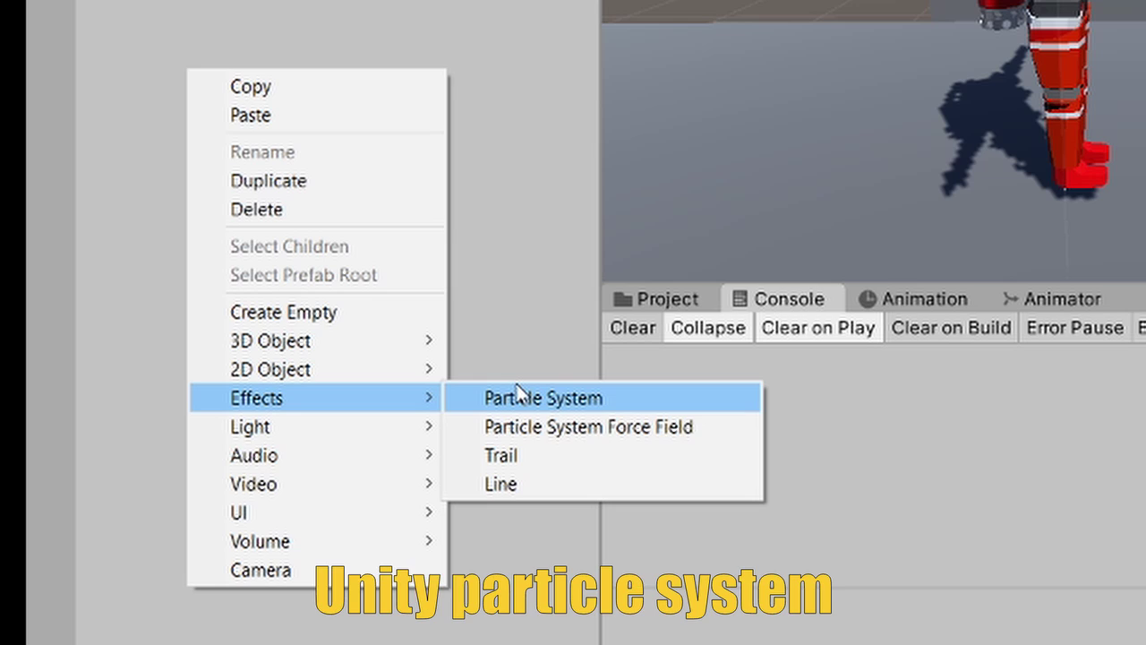
Create the Smoke particle system with rotation 0, Duration 1, start speed 5, and World collision.
left_click(517, 388)
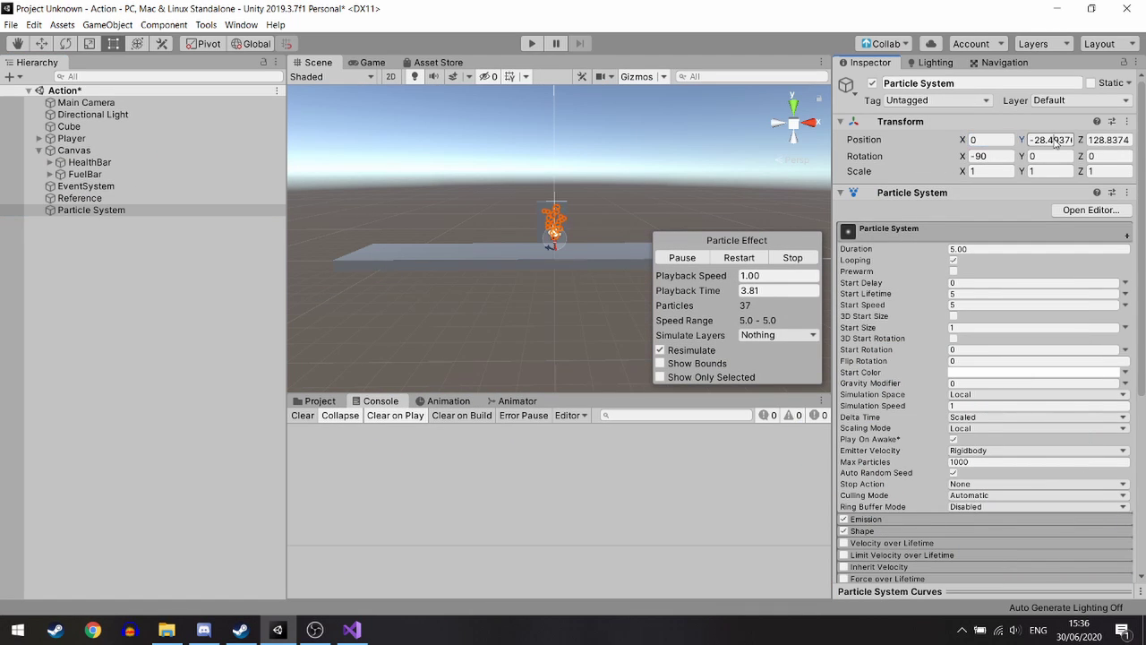
type("0")
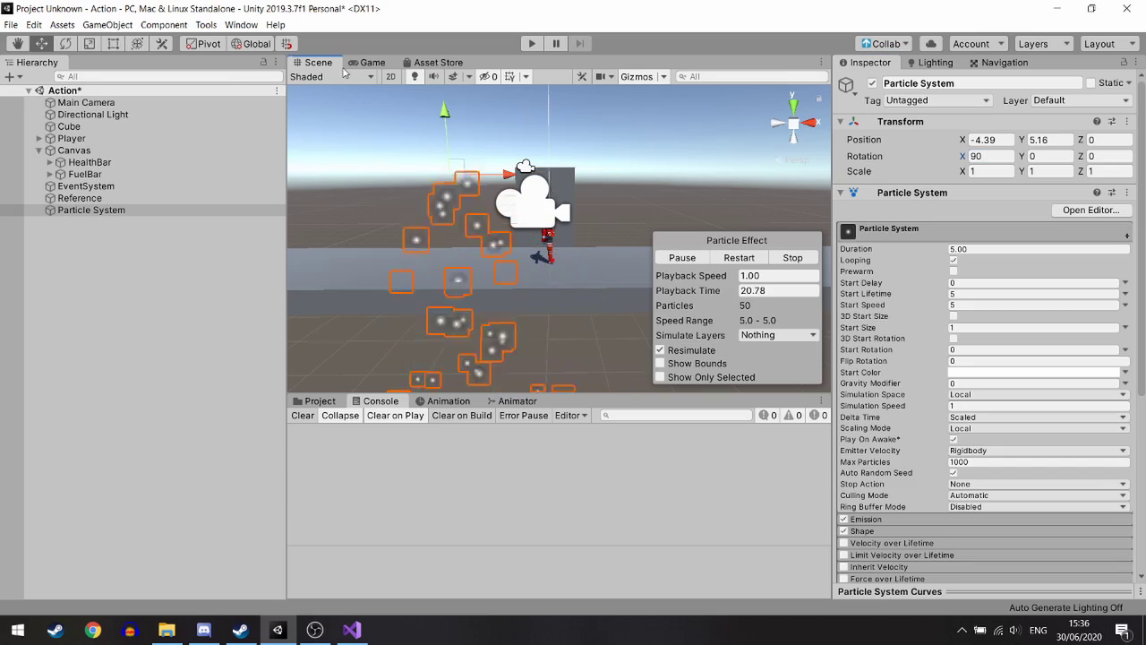
scroll(635, 301, "up", 3)
left_click(916, 206)
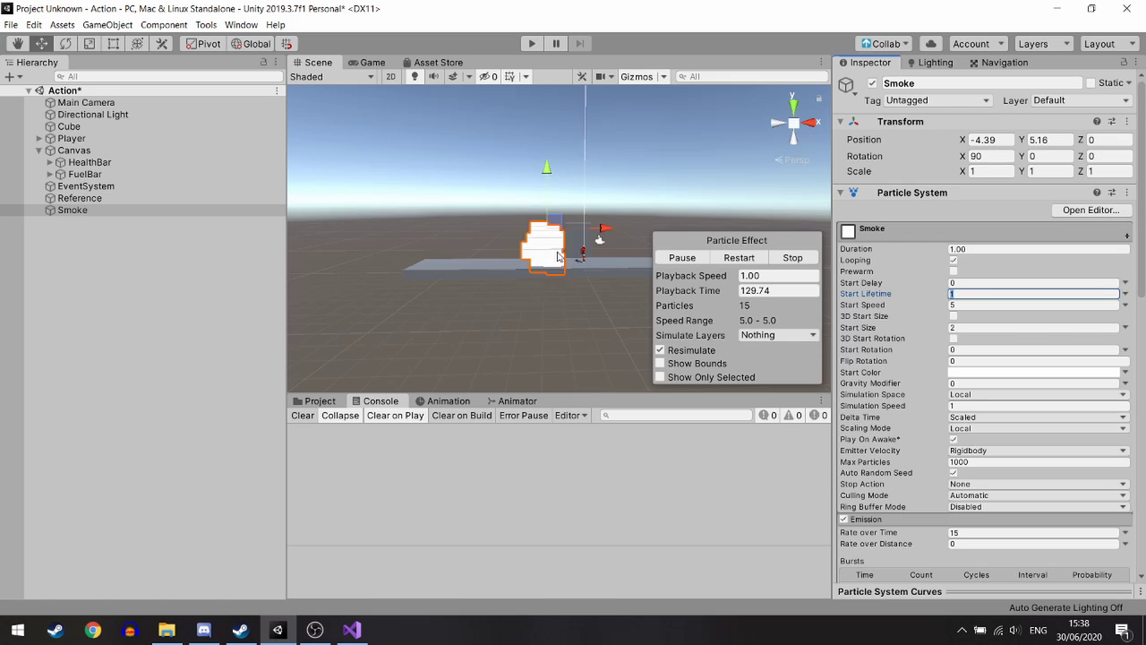
left_click(960, 306)
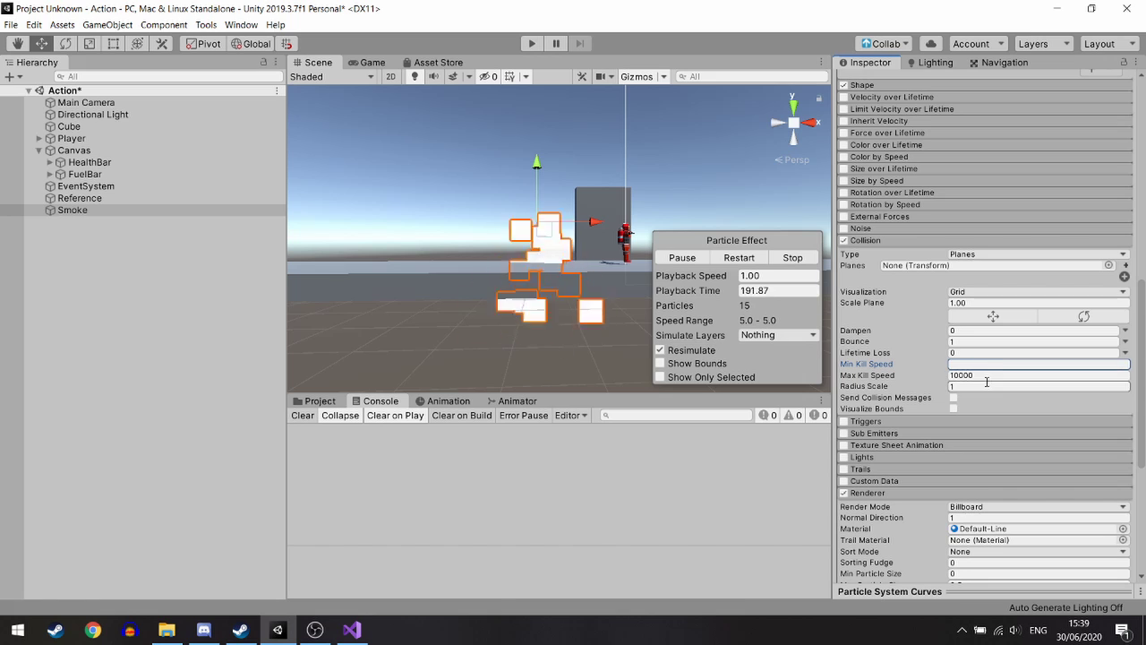
left_click(982, 284)
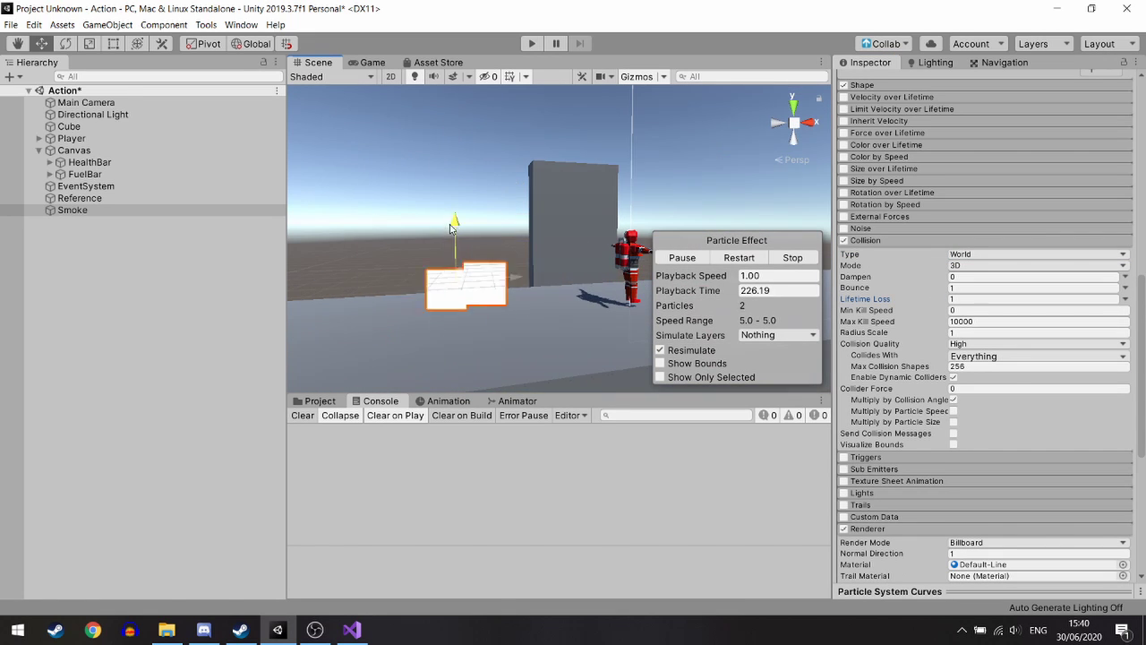
left_click_drag(537, 269, 488, 308, "alt")
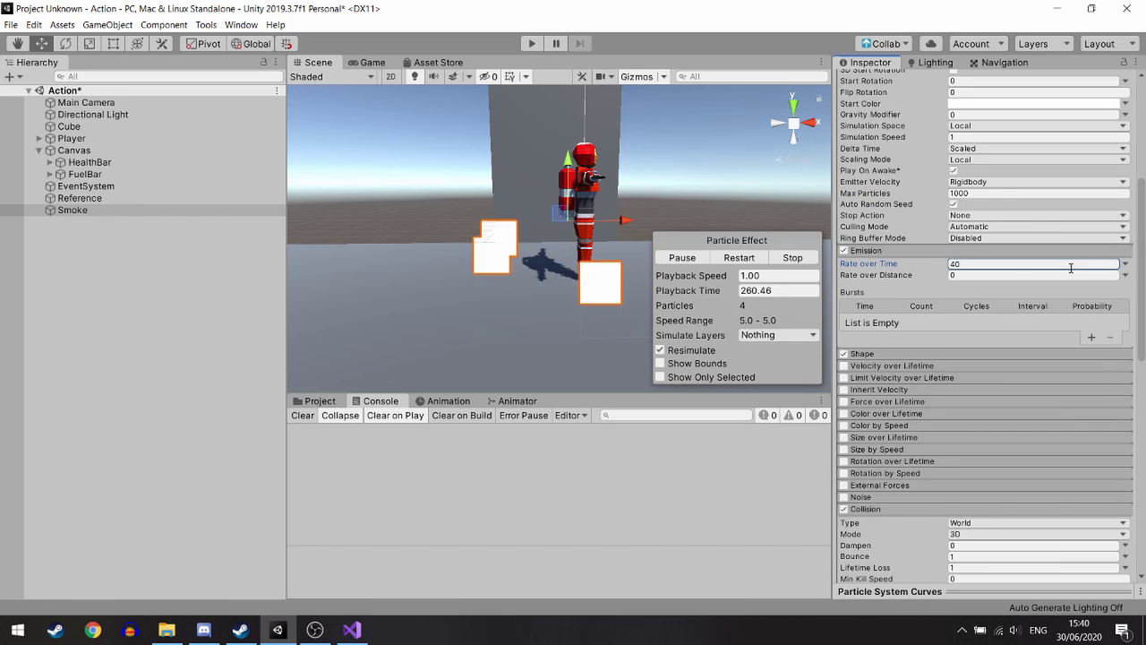
left_click(580, 190)
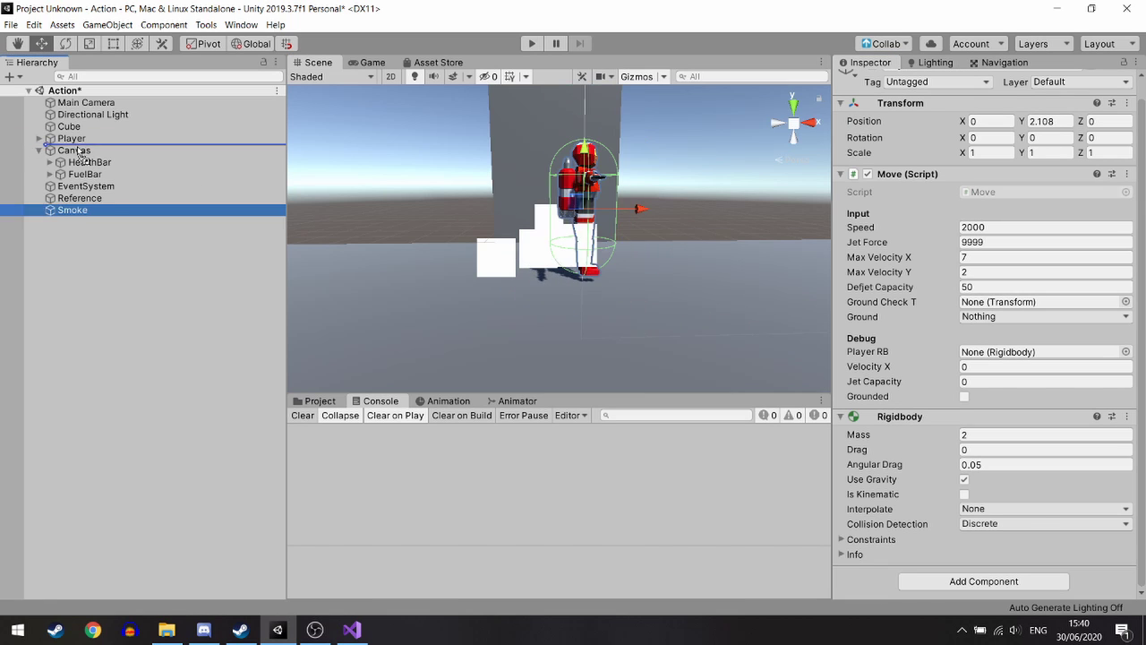
Parent Smoke under Player and widen its emitter cone angle to 14.3.
left_click_drag(79, 154, 72, 140)
left_click_drag(430, 224, 385, 229, "alt")
double_click(83, 198)
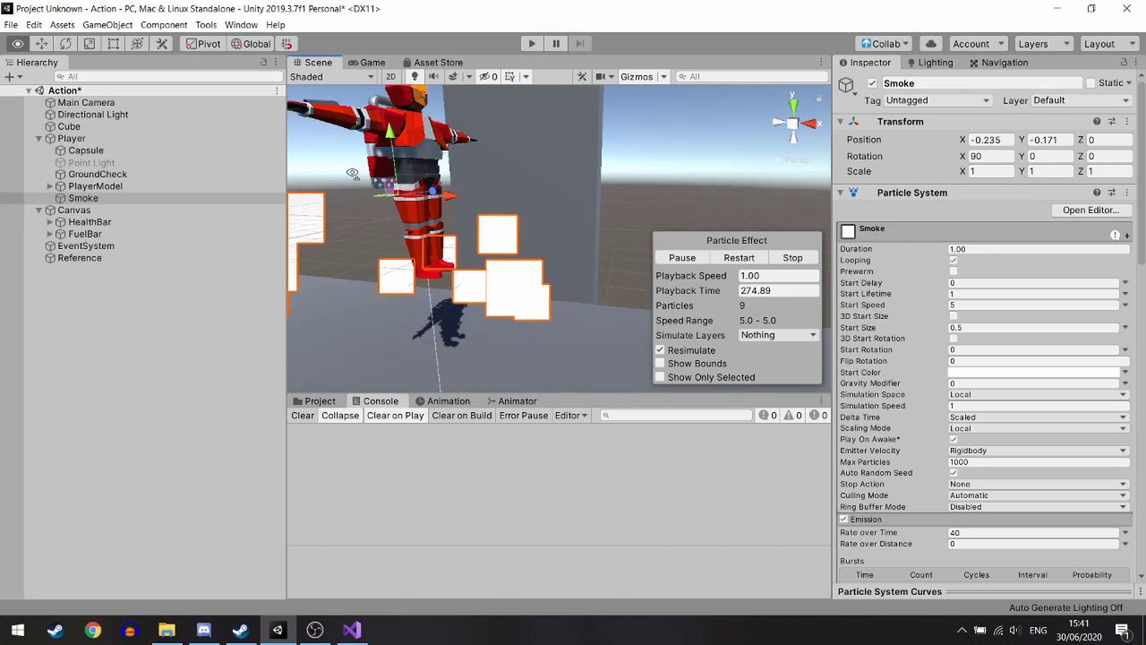
key("e")
scroll(885, 355, "down", 5)
left_click(931, 354)
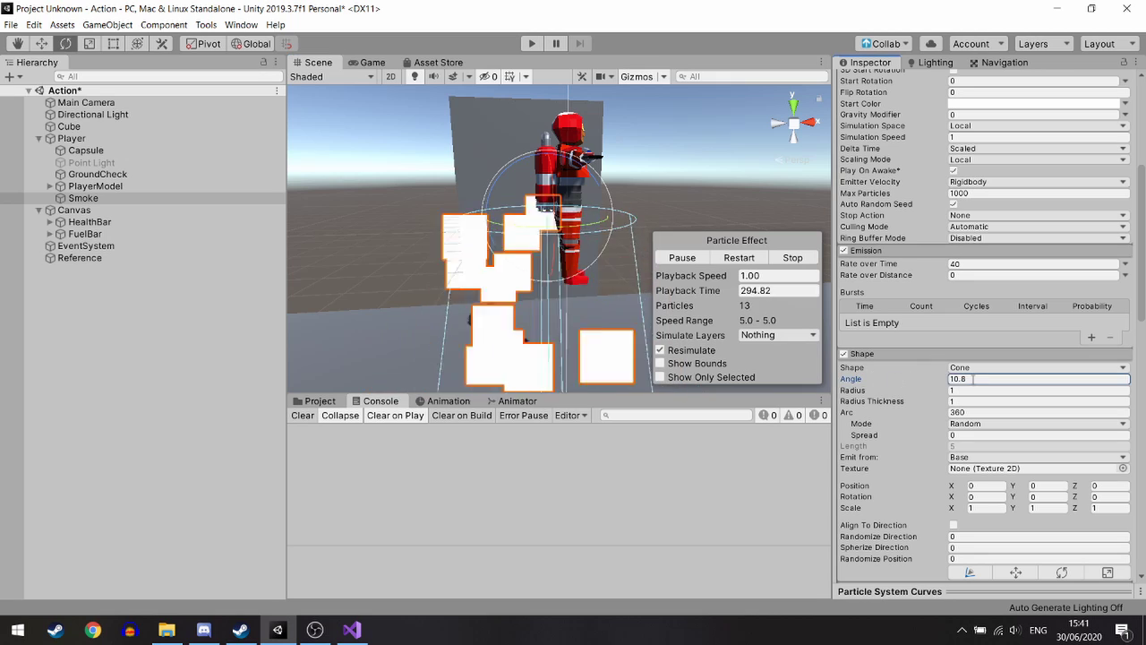
left_click_drag(851, 379, 884, 396)
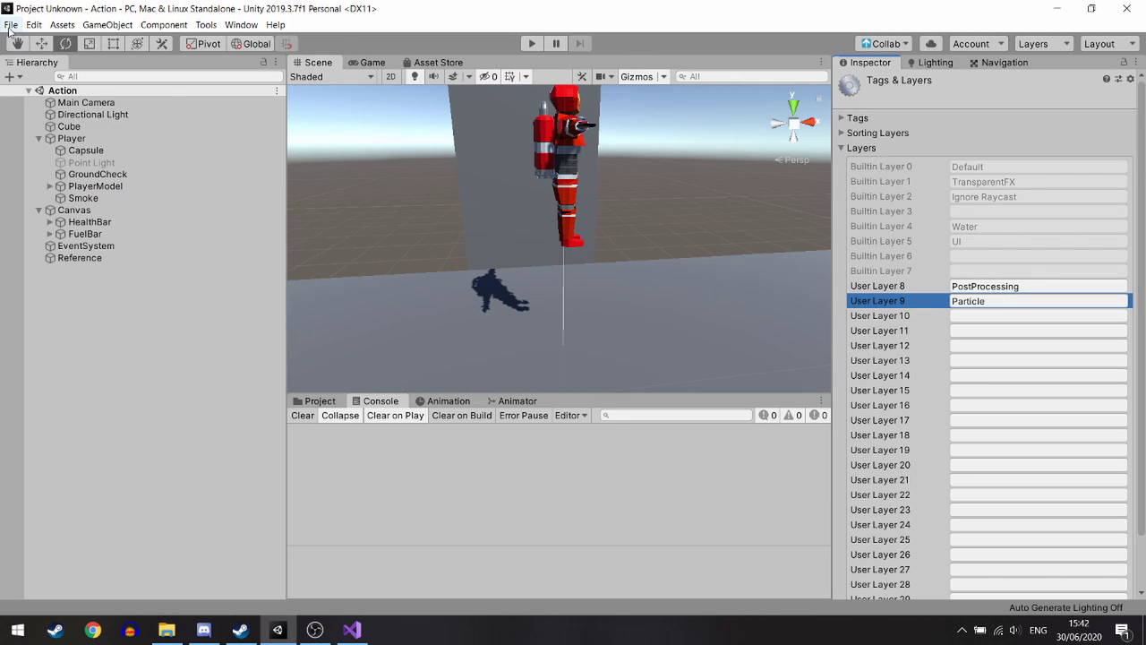
Give Smoke start speed 2, start lifetime 3 and an emission rate of 10 per second.
left_click(72, 139)
left_click(170, 150)
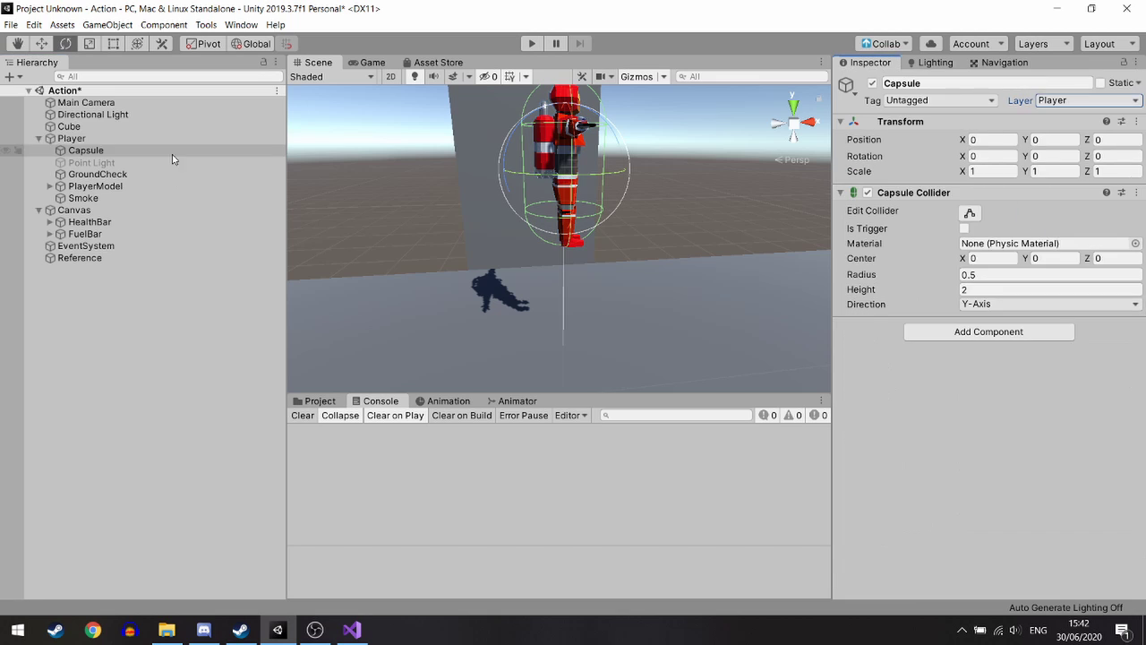
left_click(83, 198)
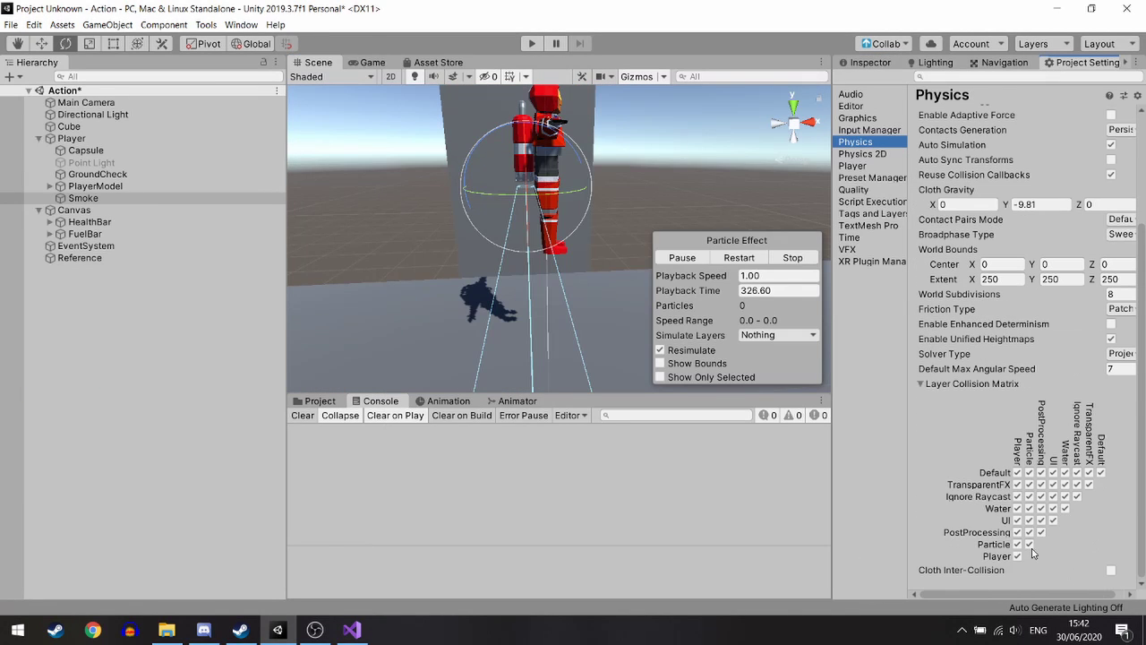
mouse_move(574, 197)
right_mouse_down()
mouse_move(480, 117)
mouse_move(537, 161)
right_mouse_up()
left_click(870, 62)
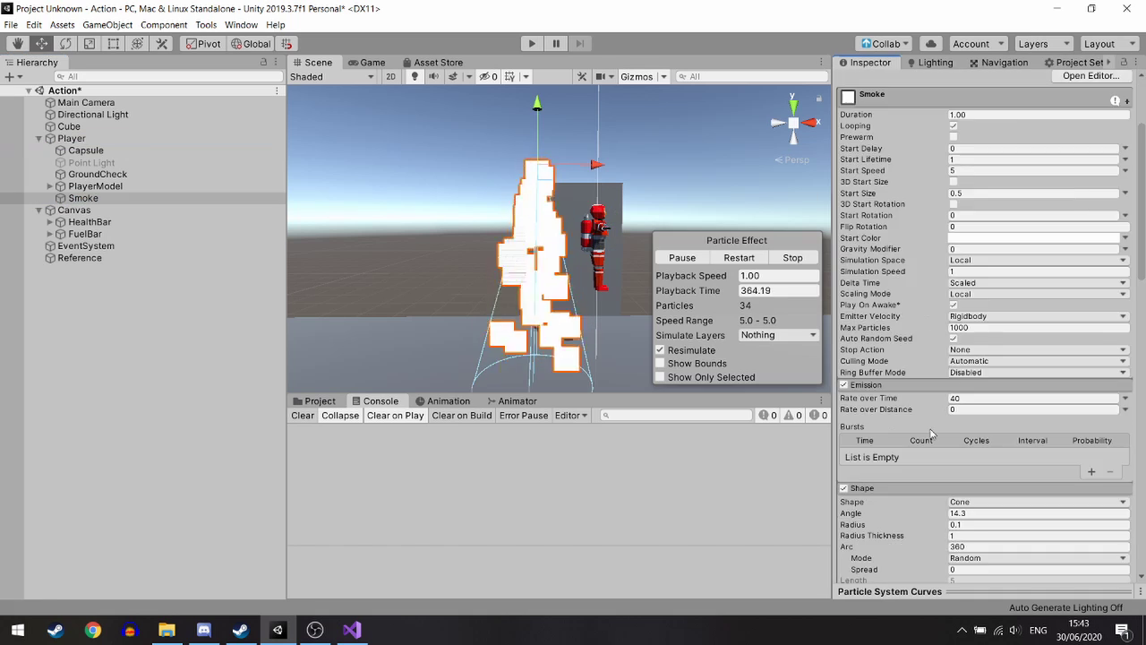
left_click(963, 306)
type("2")
scroll(963, 305, "down", 5)
left_click_drag(896, 398, 886, 400)
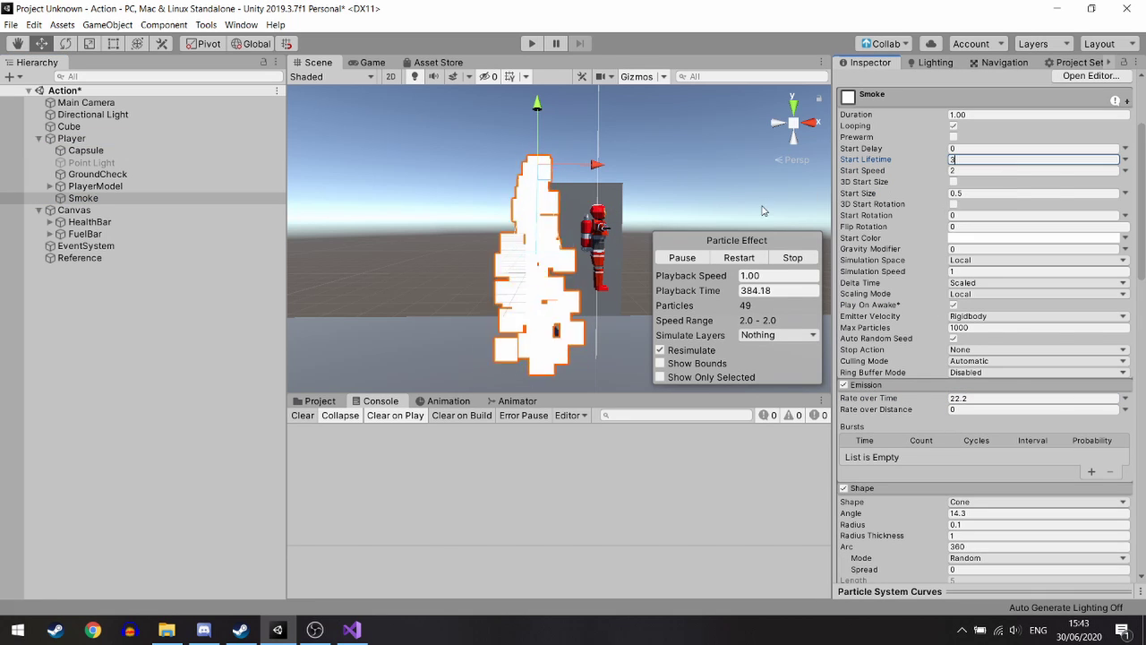
left_click(1030, 398)
type("10")
Duplicate the Smoke particle system to make a second emitter.
right_click(136, 198)
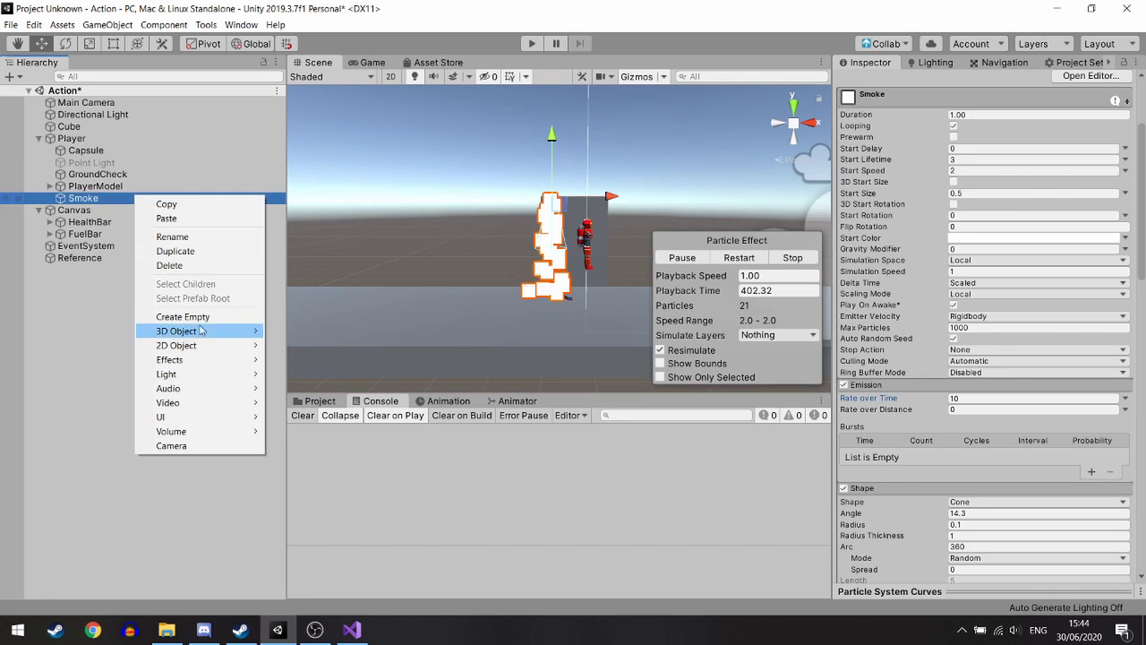
left_click(176, 251)
left_click(949, 80)
Name the duplicate 'Fire' and create a new material in the Assets folder.
type("Fire")
left_click(320, 400)
right_click(609, 535)
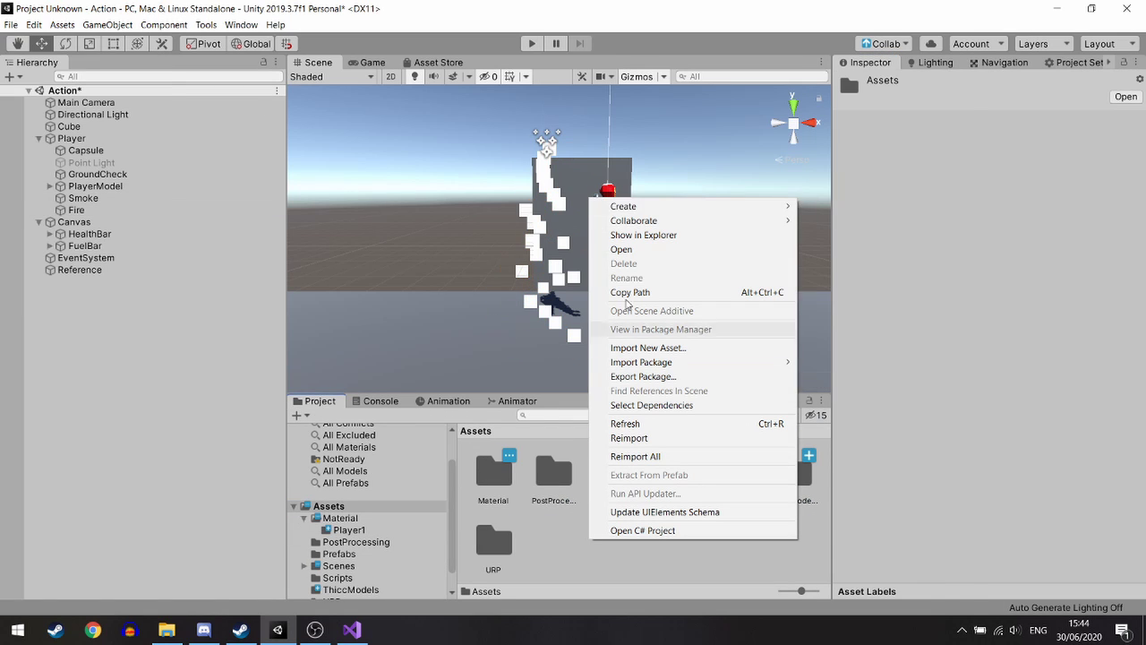
left_click(849, 270)
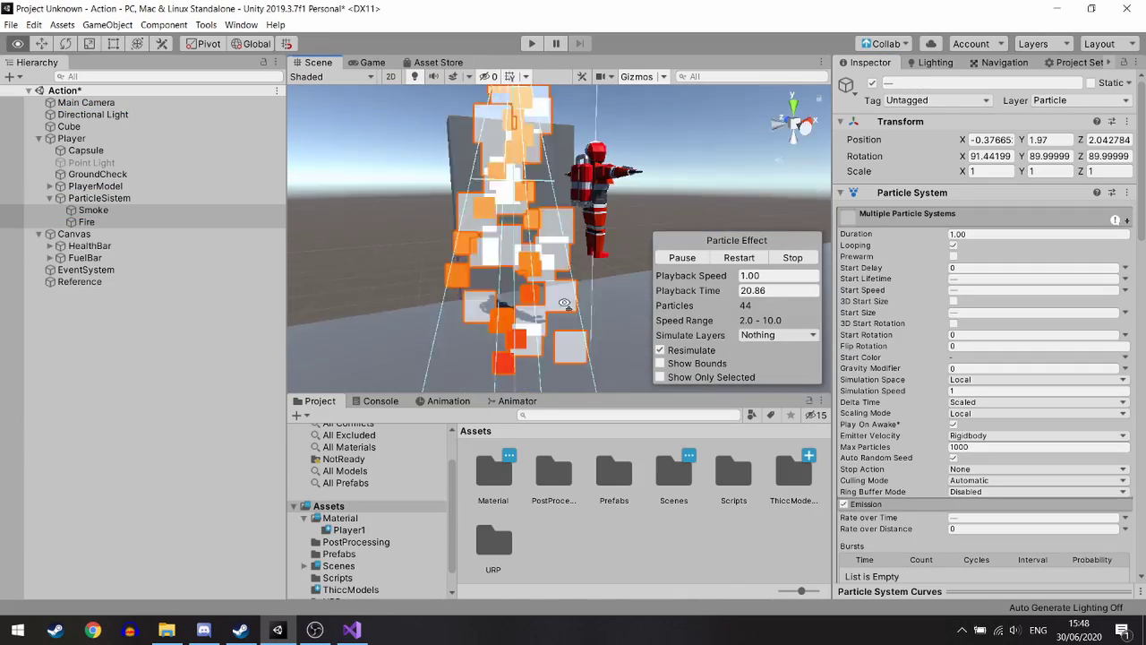
Frame the Fire and Smoke emitters and rename their parent group to JetParticle.
left_click(87, 221)
left_click(123, 213)
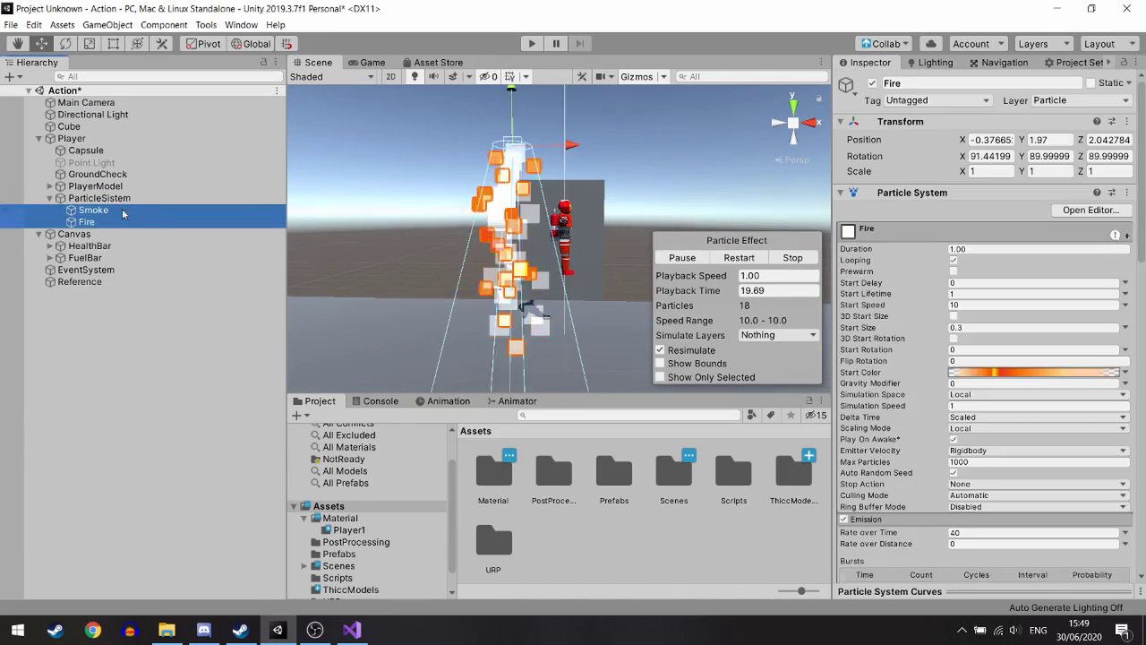
key("f")
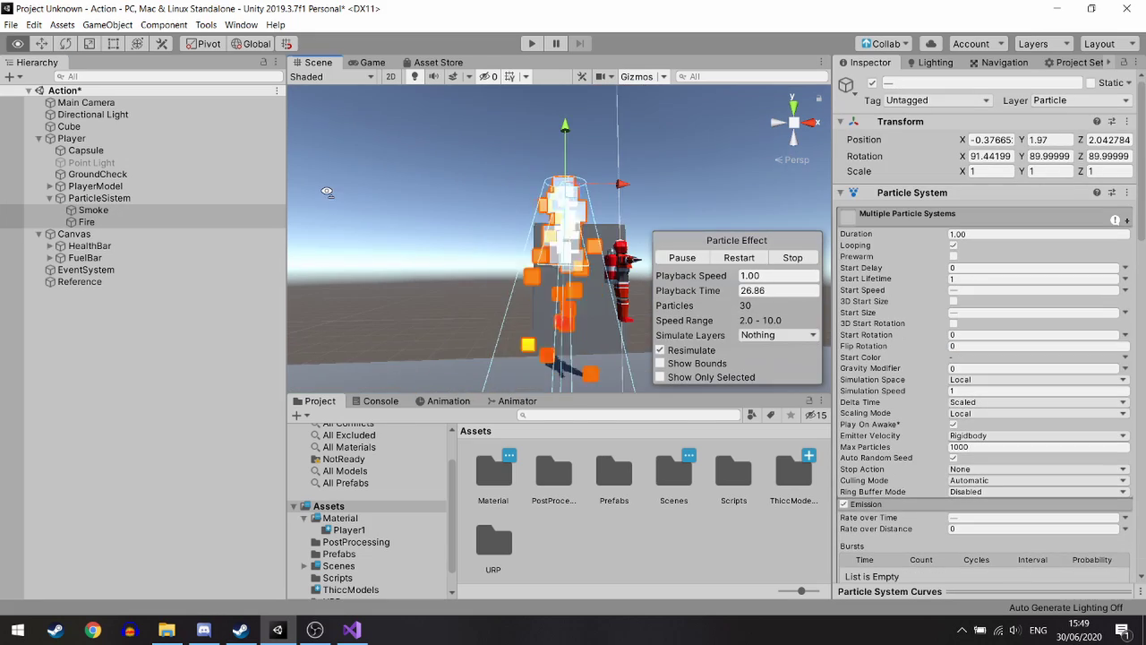
left_click_drag(326, 191, 435, 277, "alt")
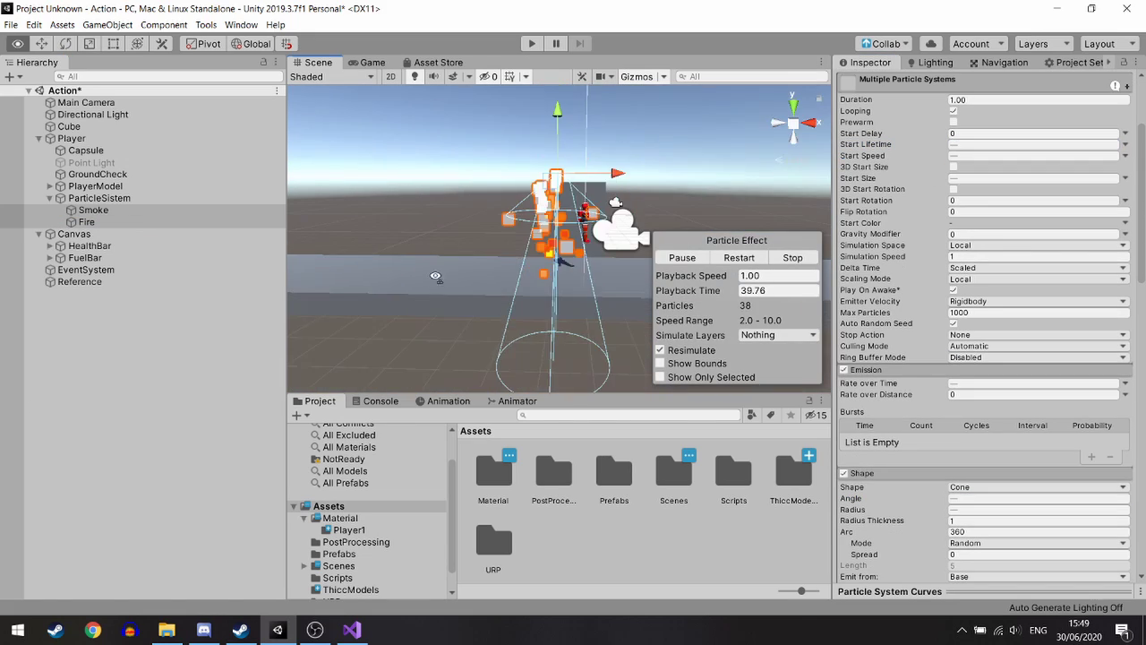
scroll(436, 276, "up", 2)
left_click(515, 300)
left_click(99, 198)
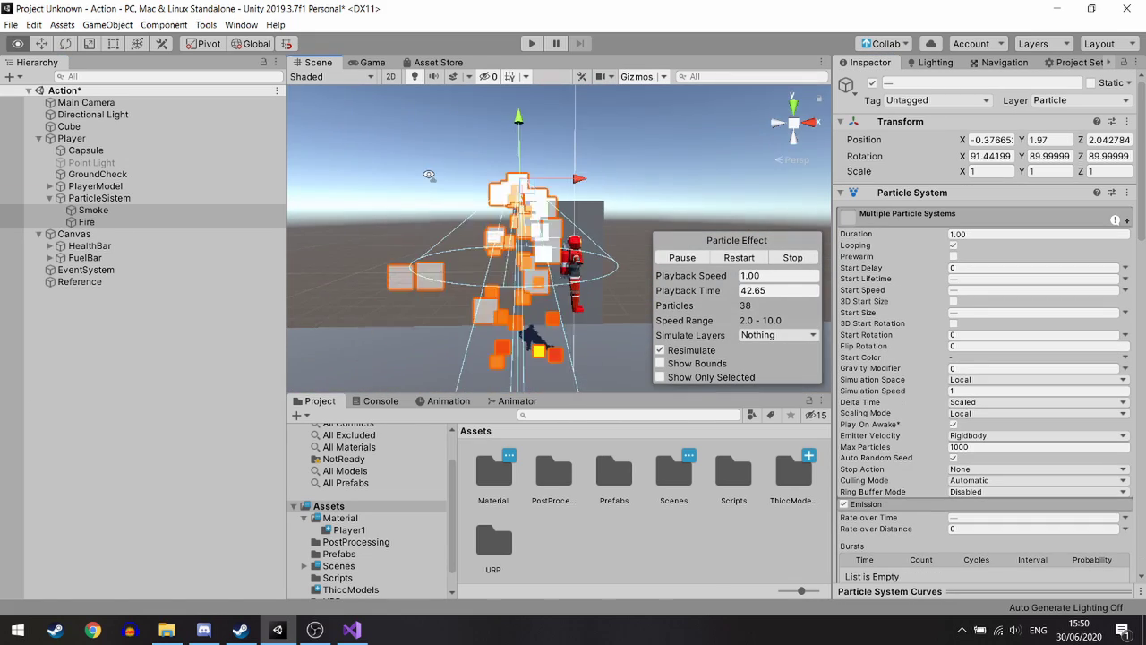
left_click(982, 83)
Focus the Scene view on JetParticle and start Play mode with Ctrl+P.
left_click(86, 221)
scroll(954, 428, "down", 10)
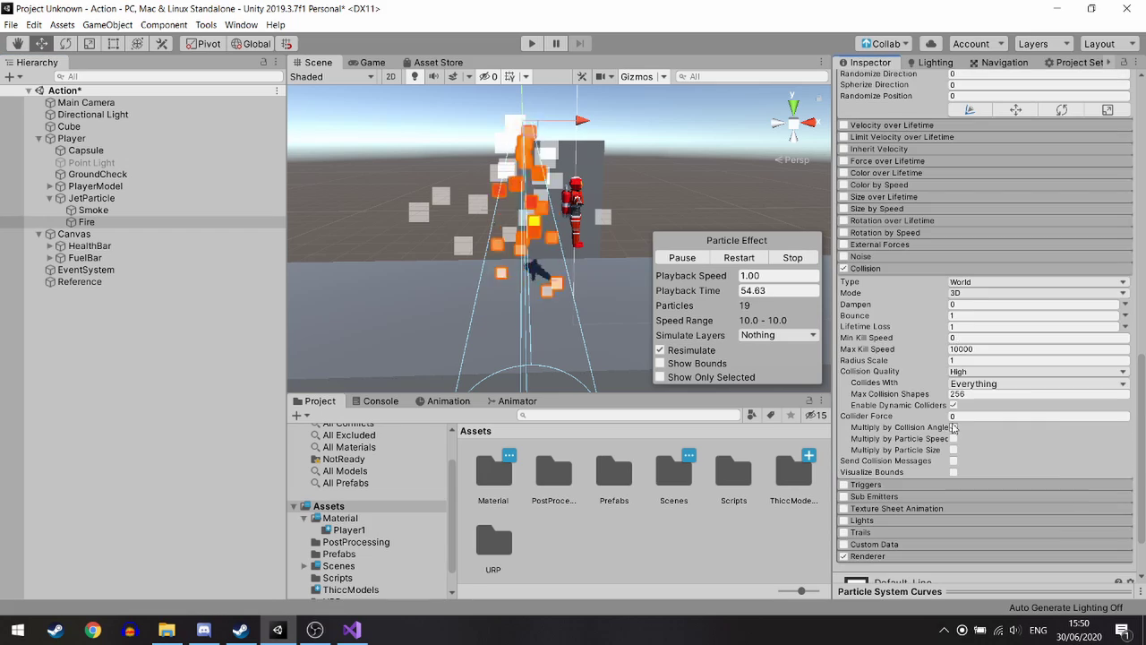
key("Up")
key("Down")
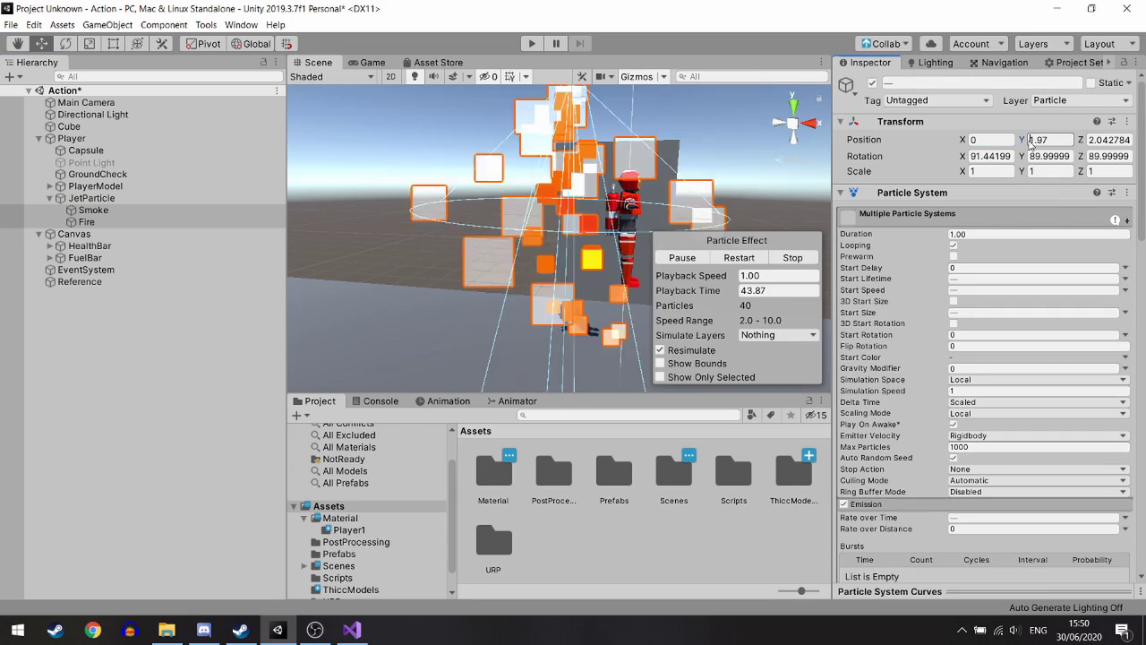
key("Up")
key("f")
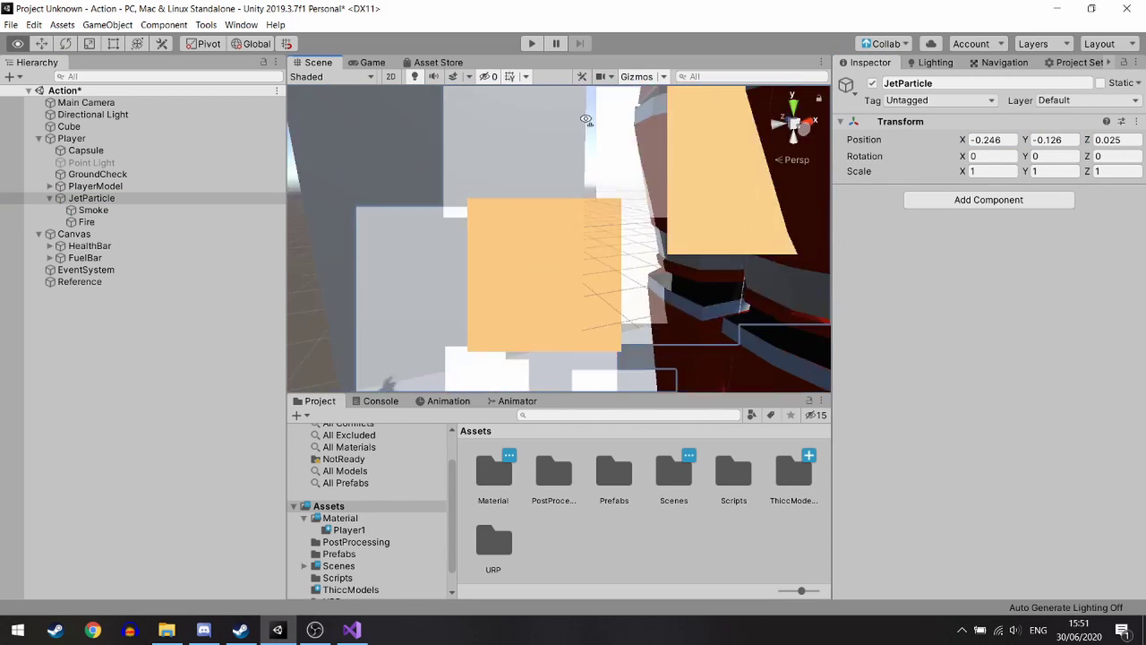
key("ctrl+p")
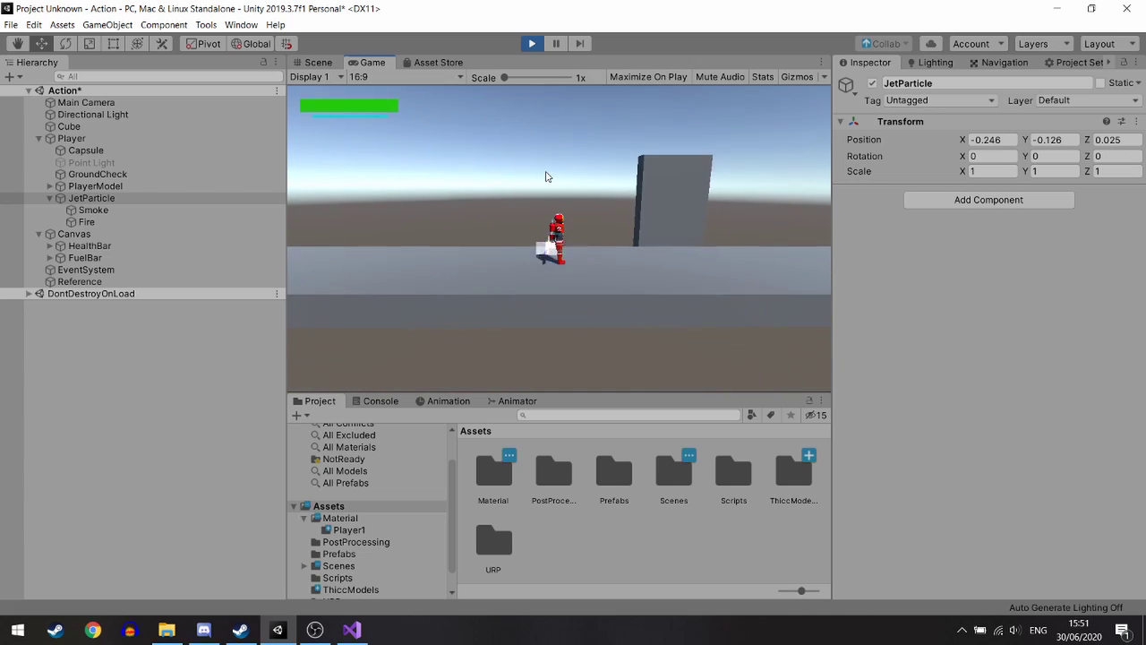
Stop the game and set the Fire particles' start lifetime to 0.1.
key("space")
left_click(86, 222)
scroll(985, 358, "down", 5)
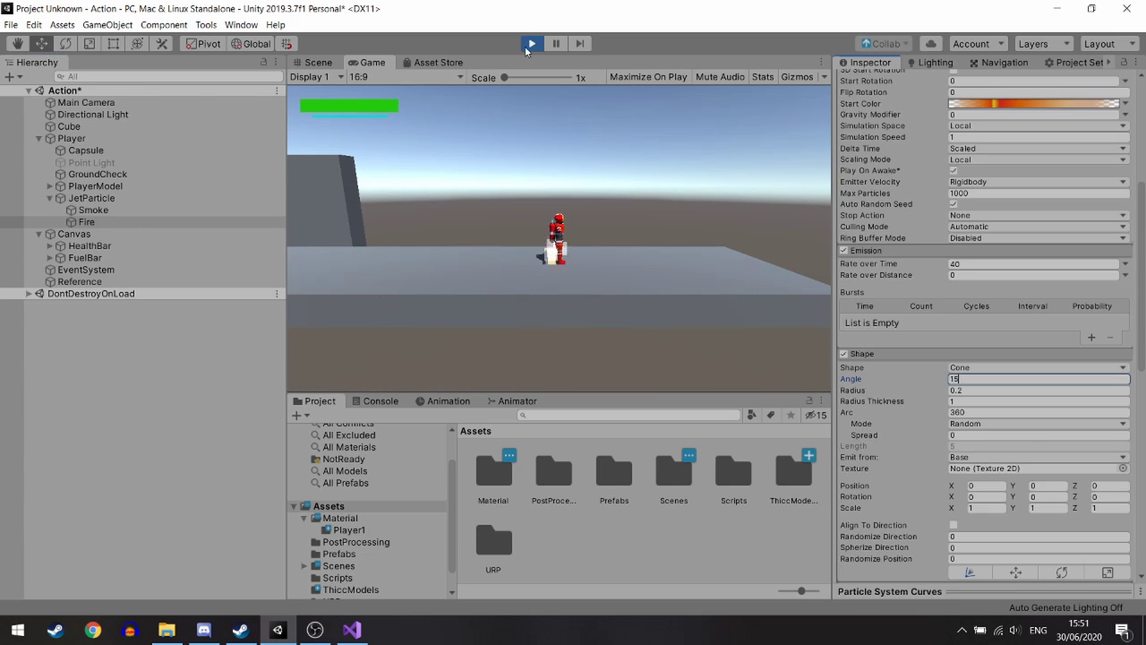
key("ctrl+p")
scroll(985, 400, "up", 2)
left_click(91, 197)
left_click(532, 43)
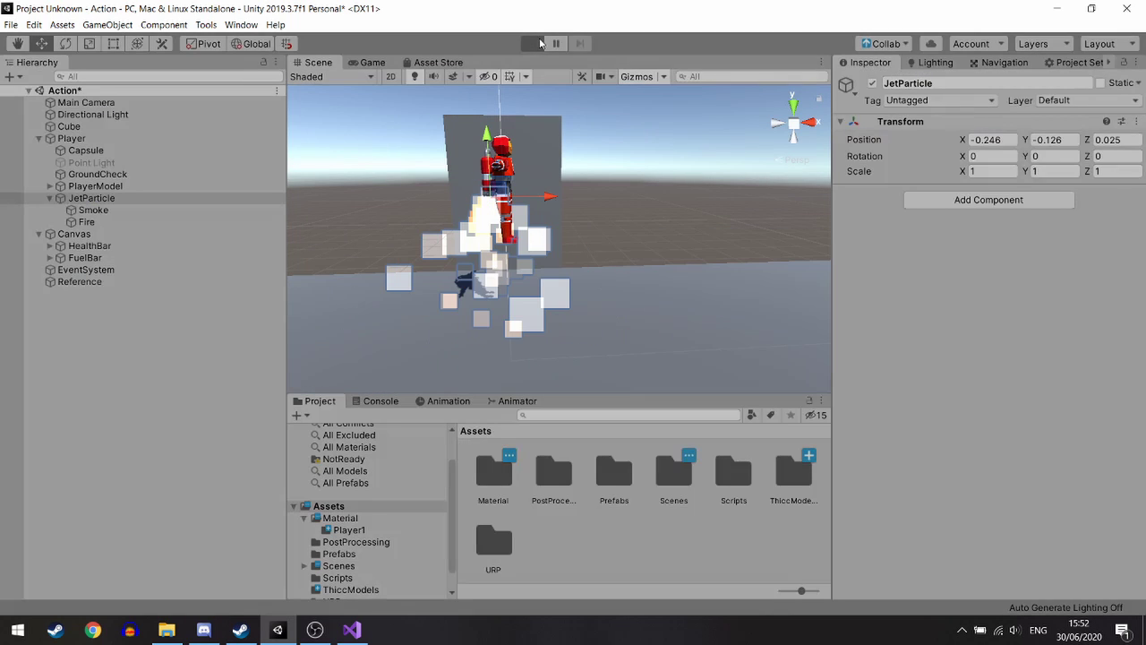
left_click(537, 44)
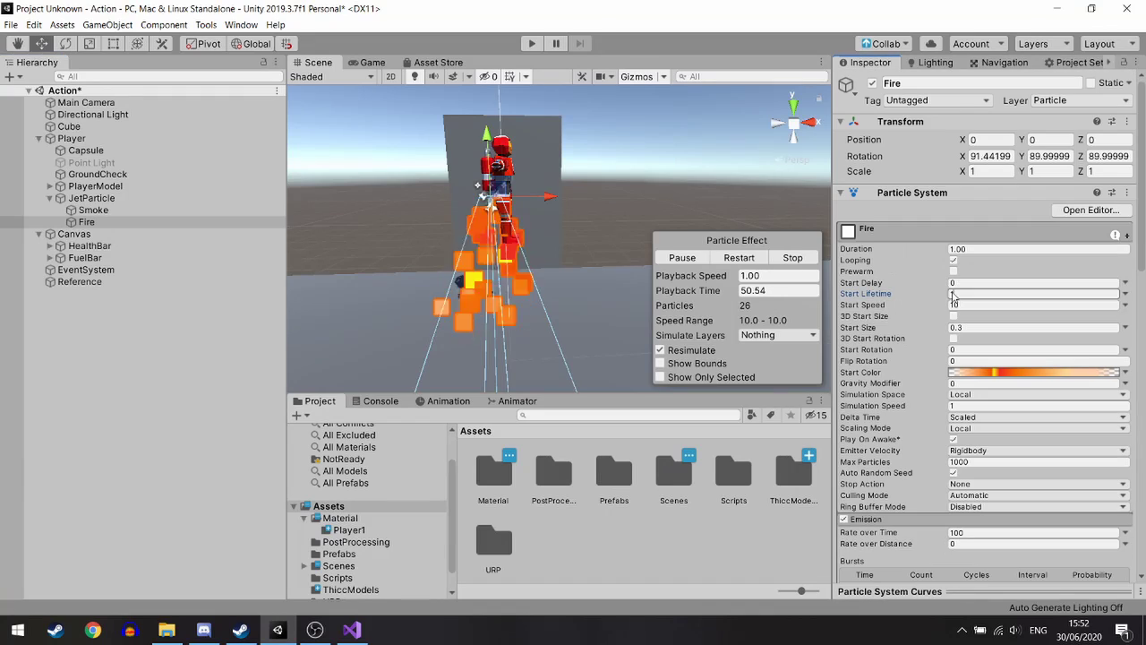
type("0.1")
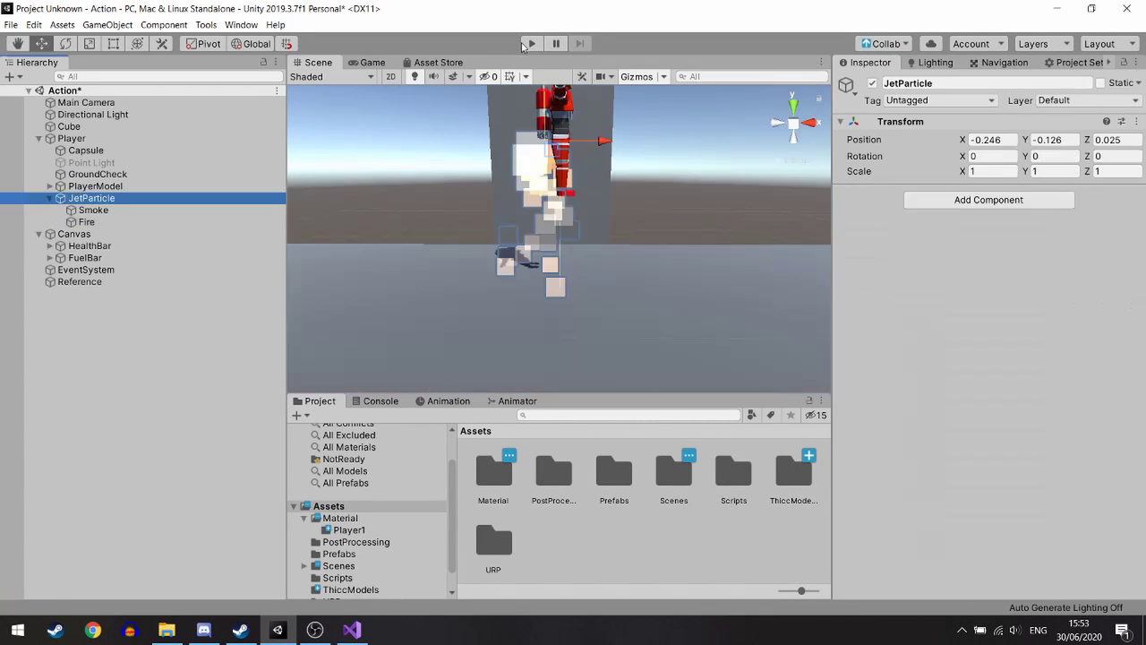
Play-test the shorter jetpack flames with thrust, then stop the game.
left_click(532, 43)
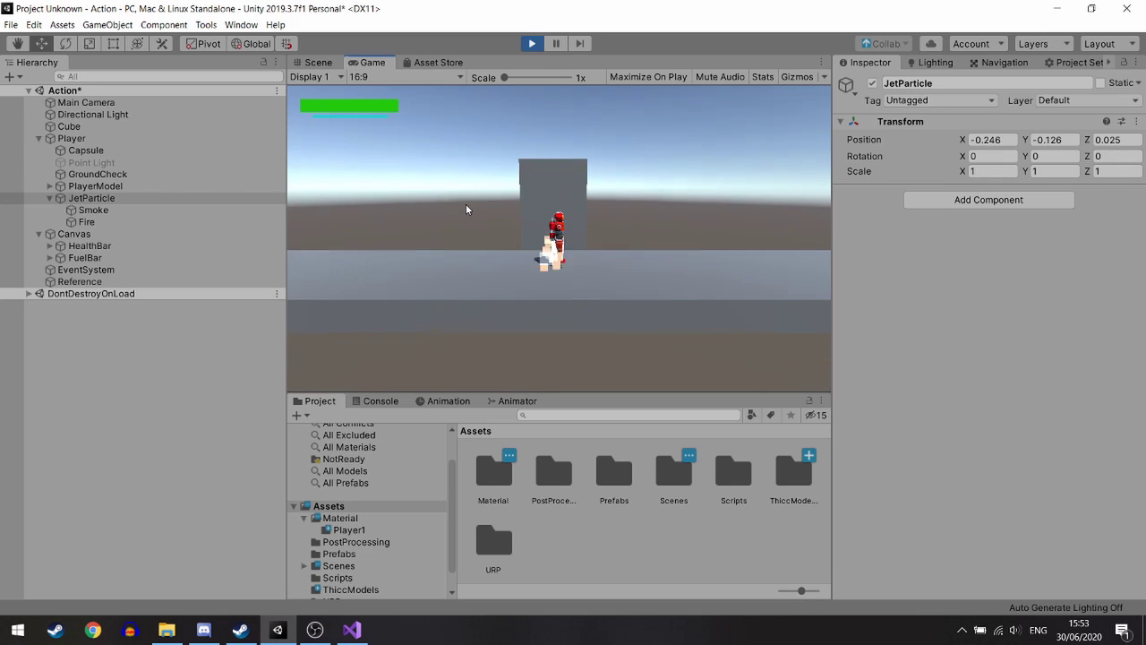
key("space")
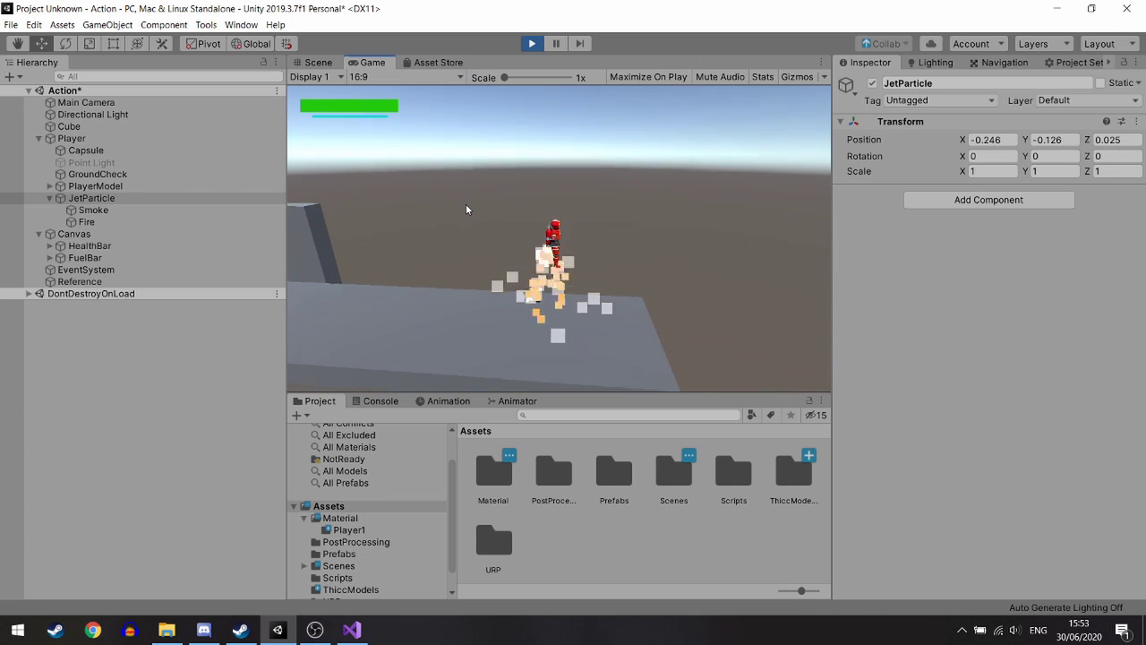
left_click(532, 43)
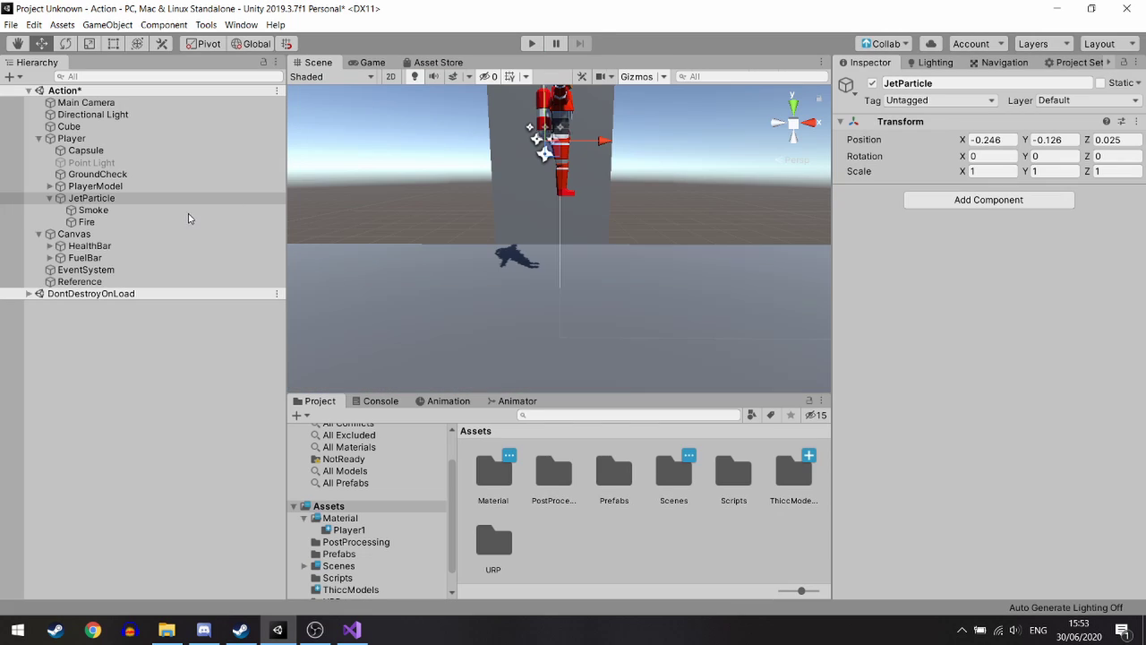
Angle Fire and Smoke backward (X about 103 and 102) and start the game.
left_click(166, 221)
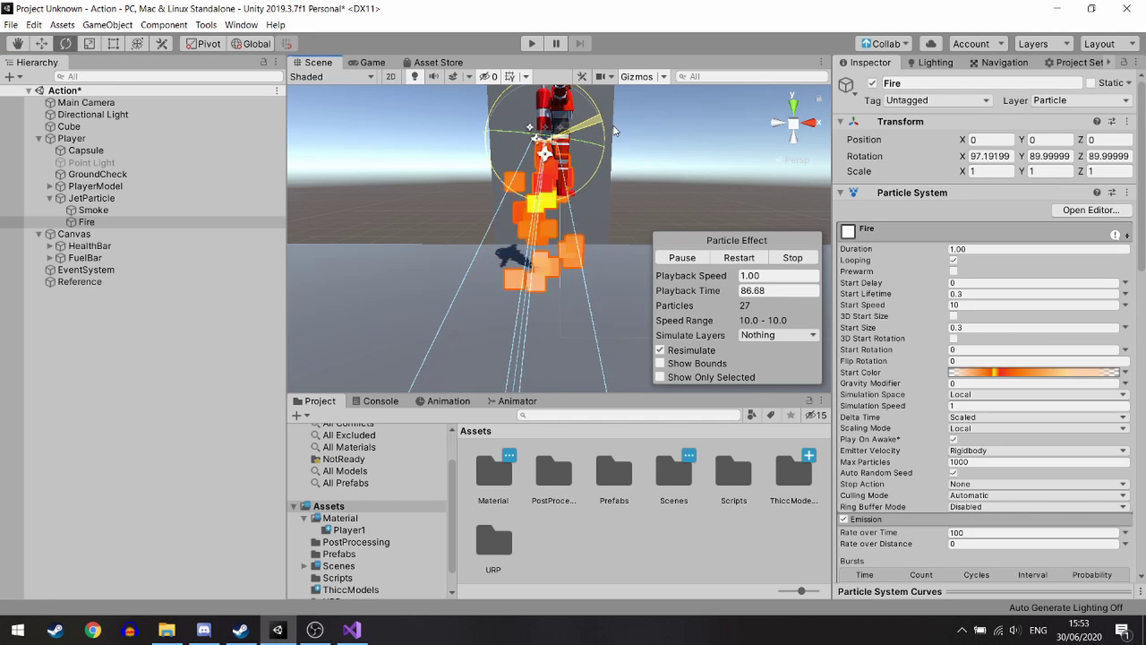
left_click(119, 210)
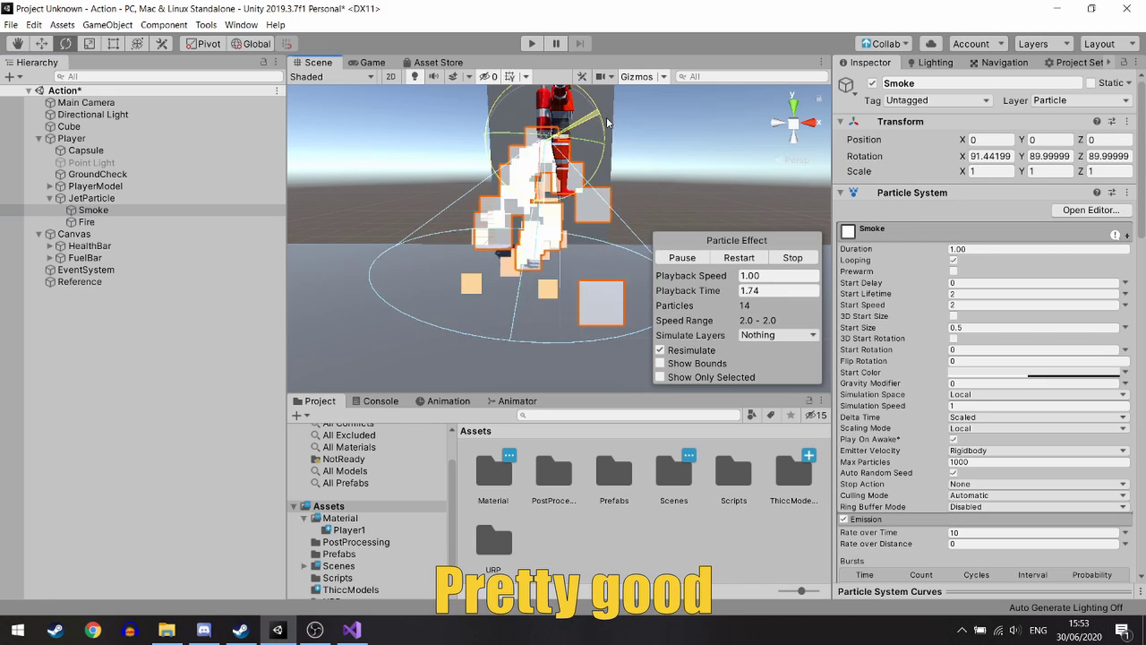
left_click(532, 45)
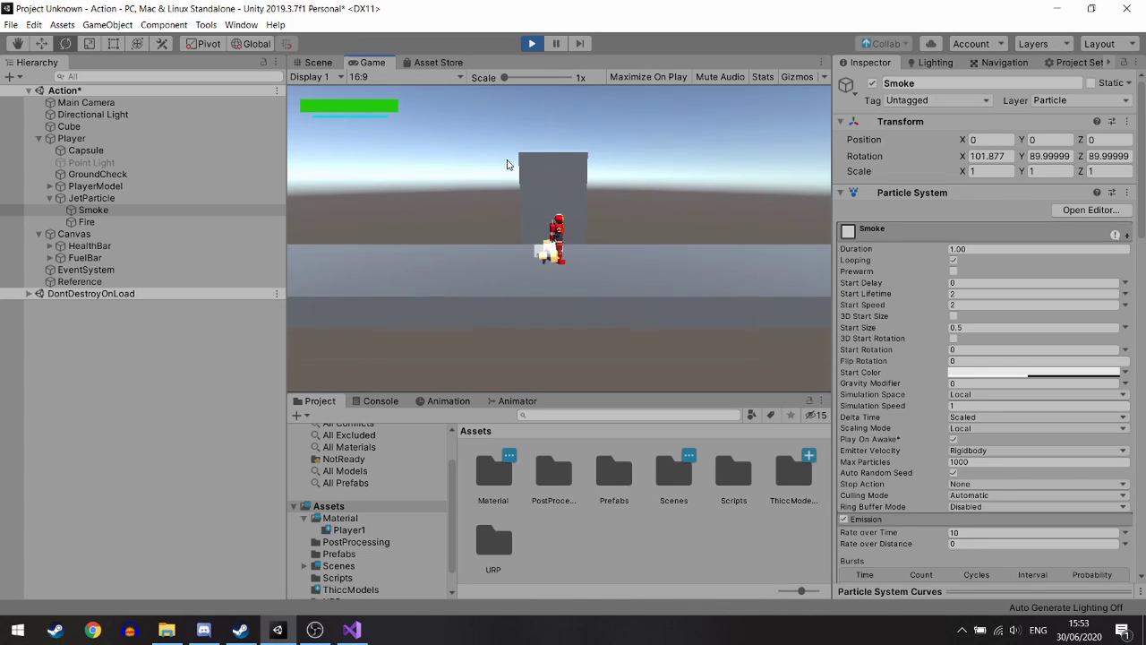
Fly the jetpack with thrust to check the angled particles, then stop playing.
key("space")
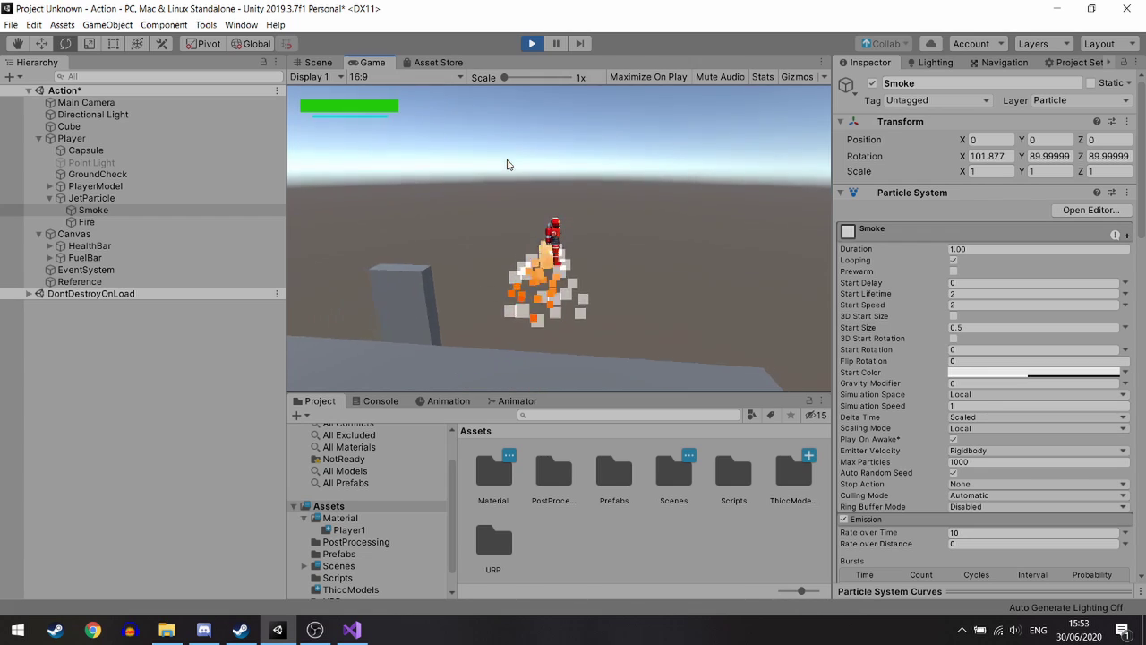
key("space")
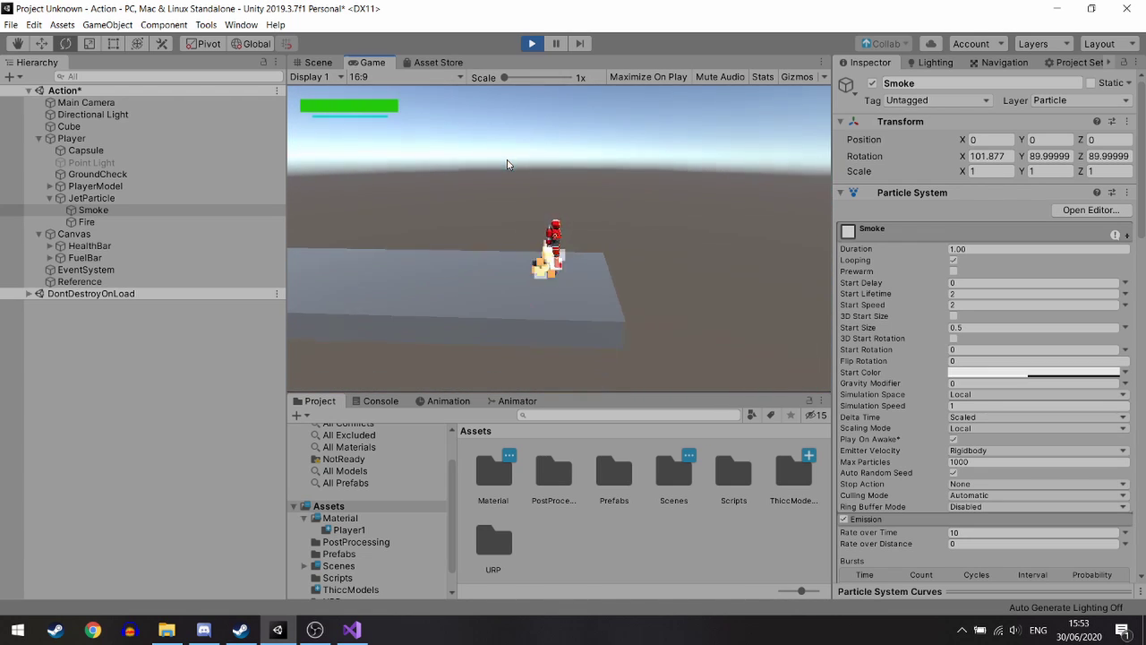
key("space")
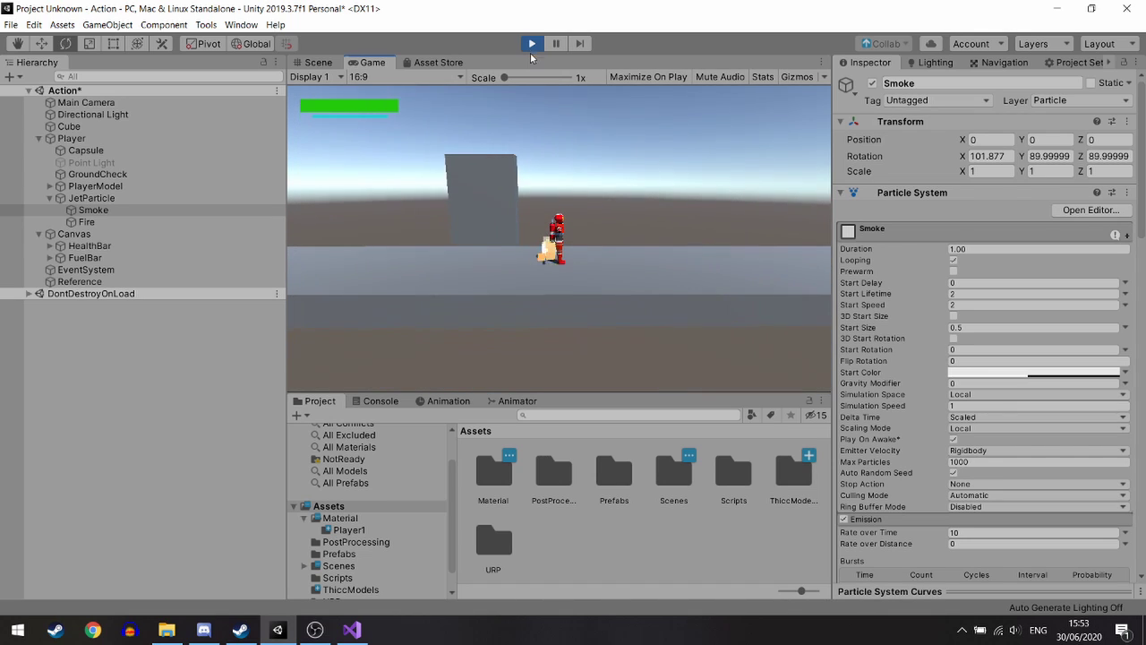
left_click(531, 47)
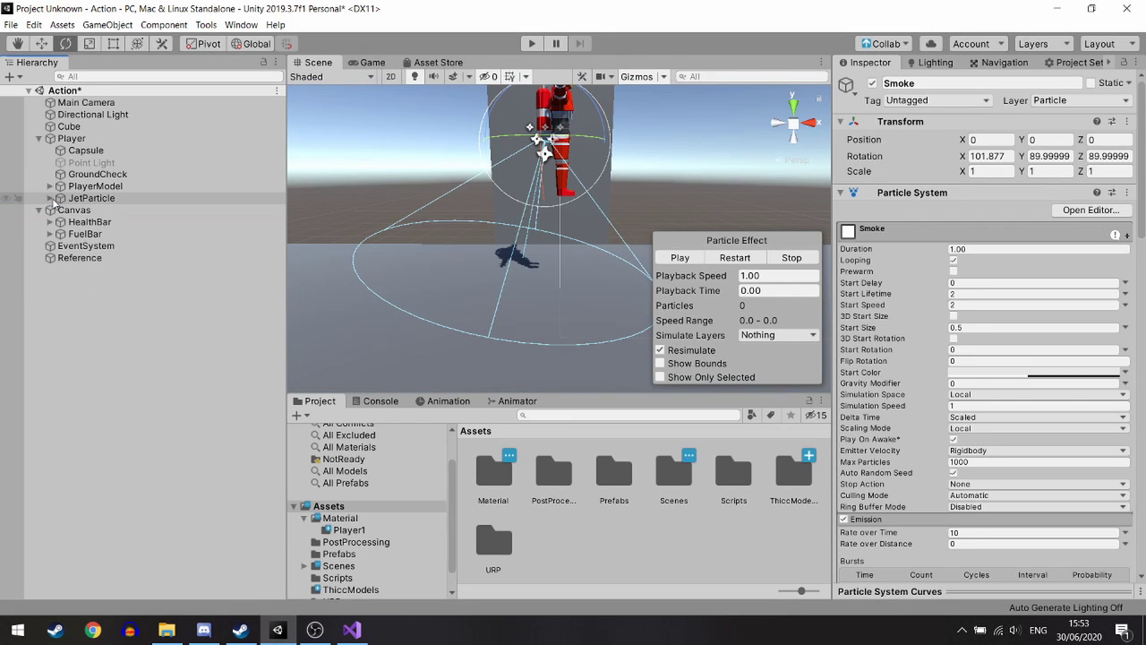
In Move.cs, add a [SerializeField] ParticleSystem[] JetPackVFX field.
left_click(46, 141)
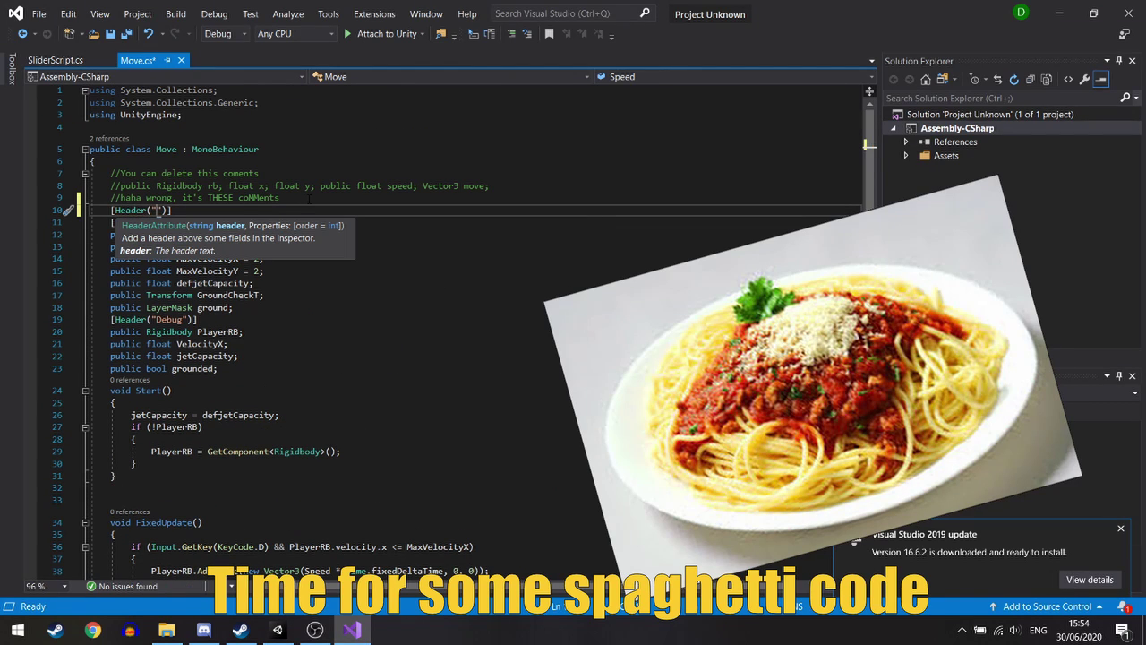
type("leSistem")
left_click(337, 307)
key("Return")
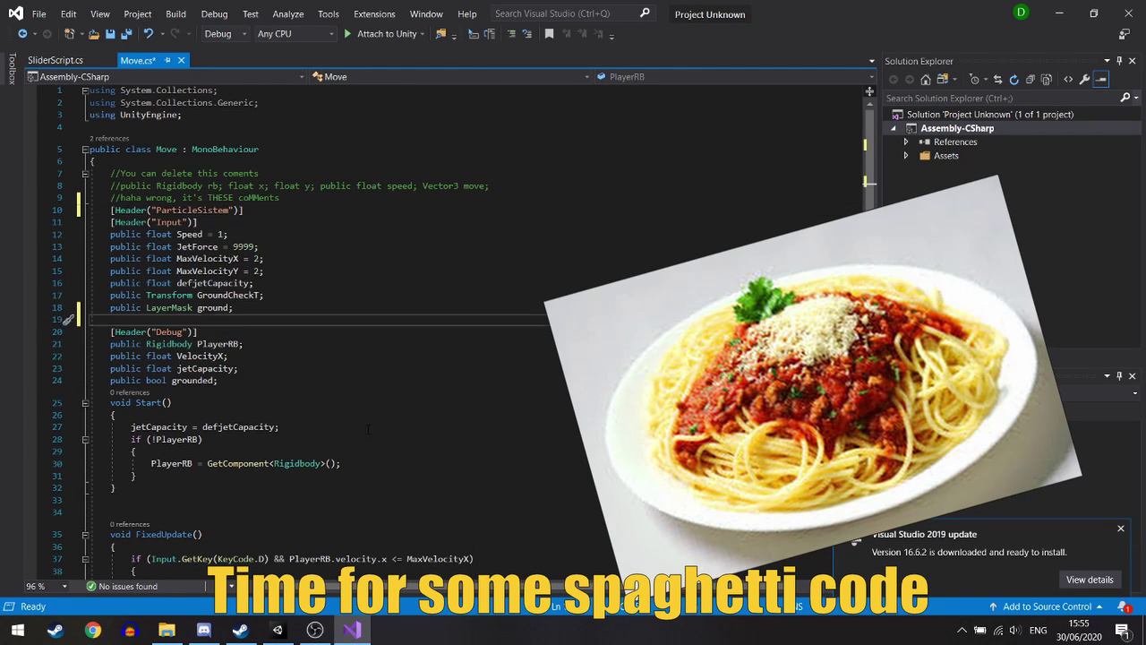
type("public particleSystem[] JetPackVFX")
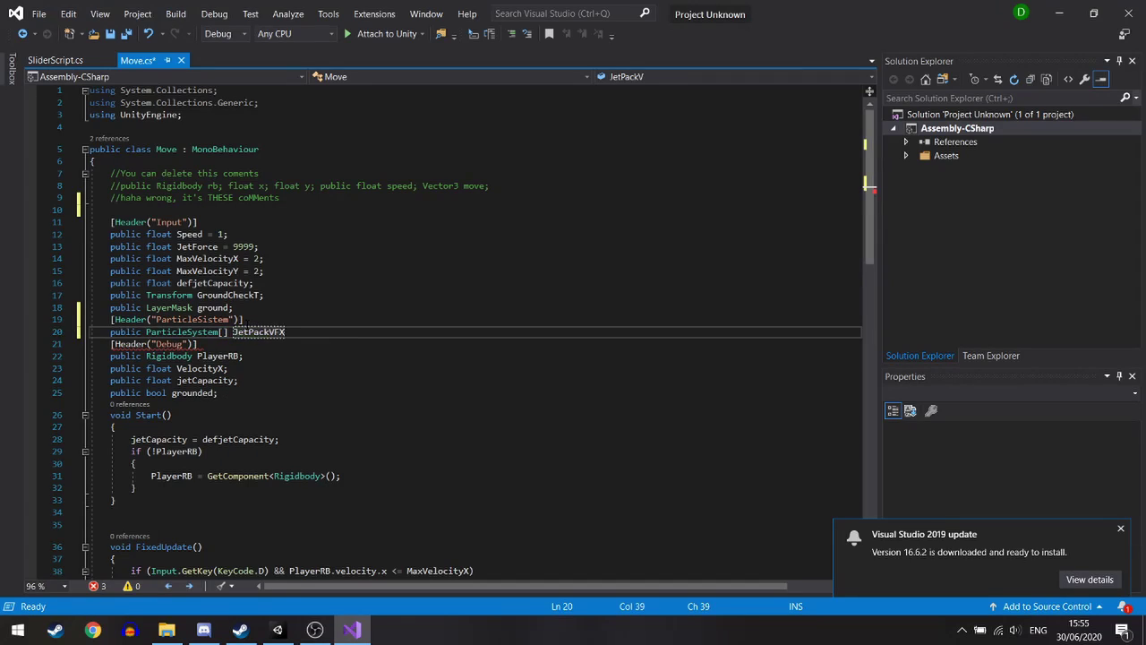
type(";")
key("Return")
double_click(126, 331)
type("[Ser")
Add an else block that sets the jetpack particles' emission.enabled, and save the script.
scroll(474, 341, "down", 9)
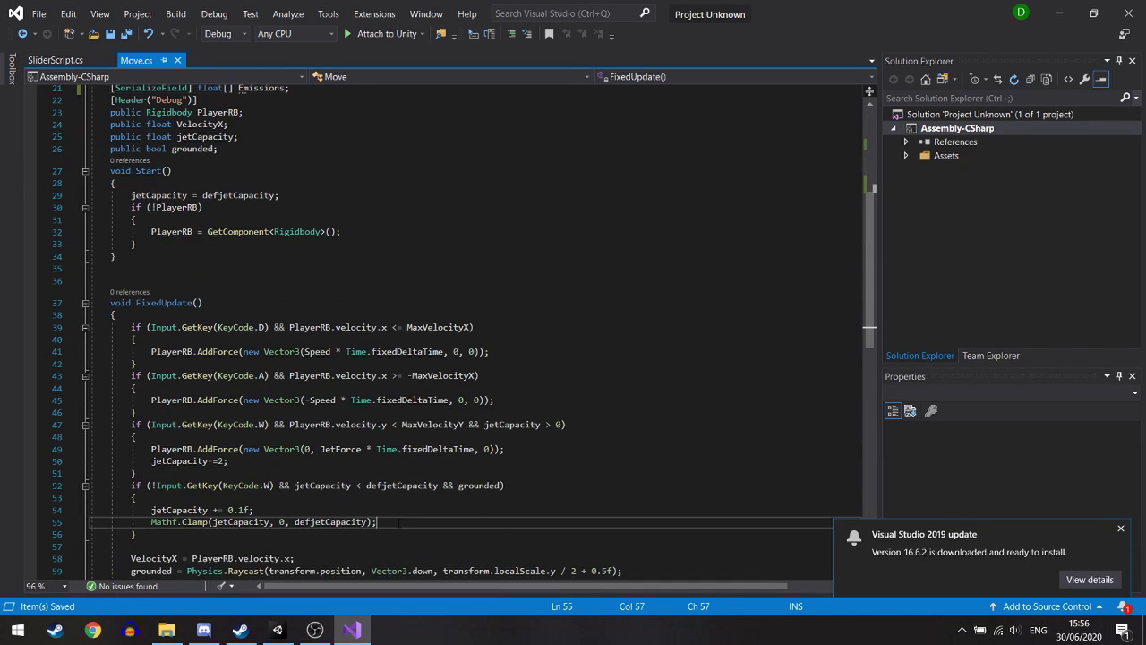
left_click(377, 449)
type("else")
key("Return")
type("{")
key("Return")
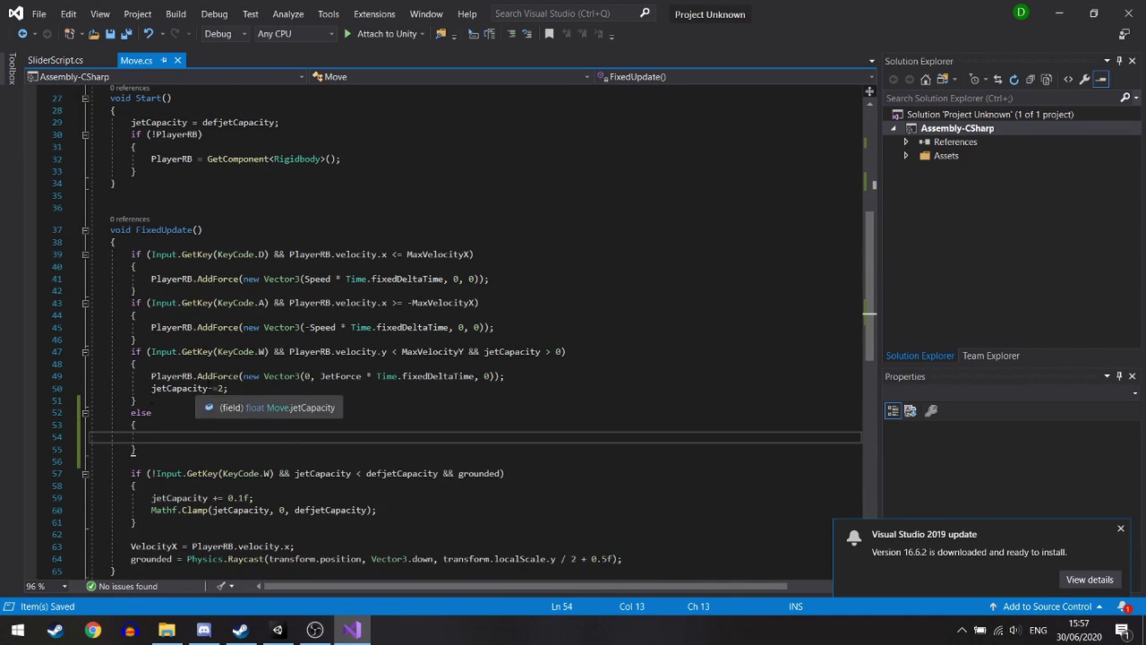
scroll(231, 497, "up", 9)
type("Emissions")
key("ctrl+z")
key("ctrl+z")
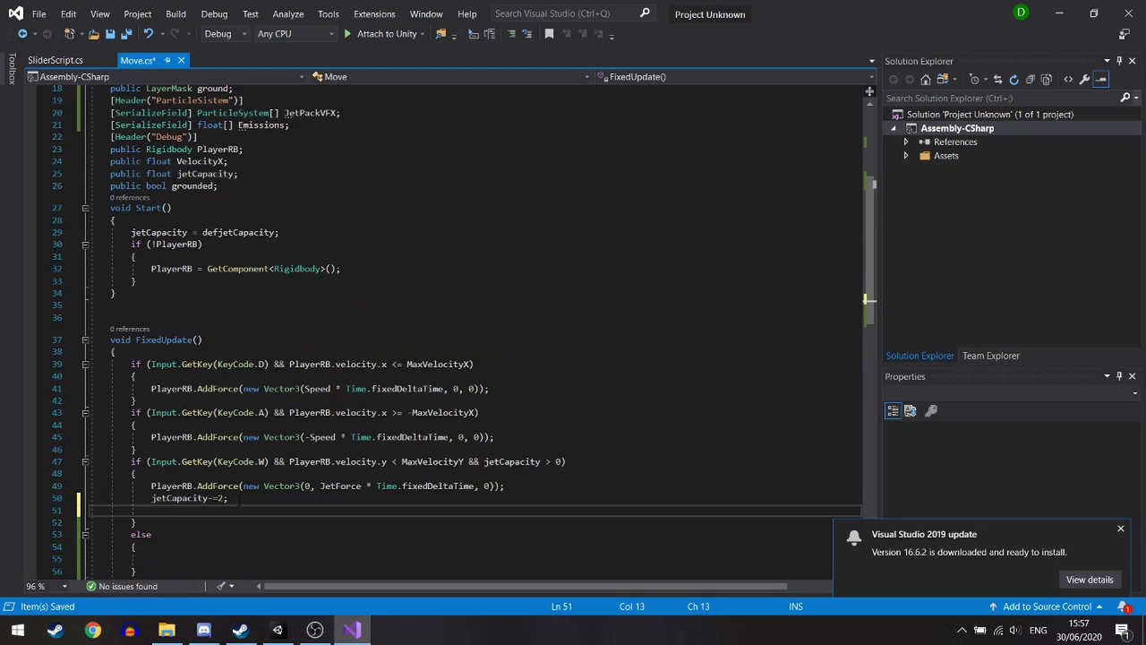
type("JetPackVFX[0].emission,")
key("BackSpace")
type(".enabled;")
key("ctrl+s")
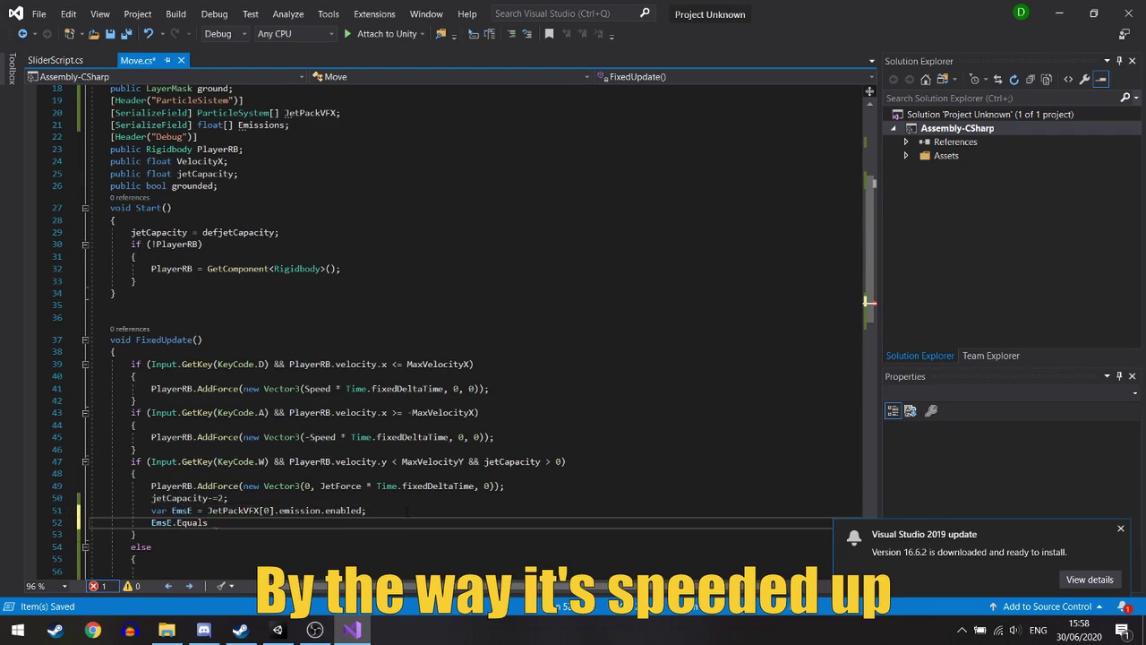
Fix the compile error by wrapping the emission lines inside the foreach loop's braces.
left_click(289, 637)
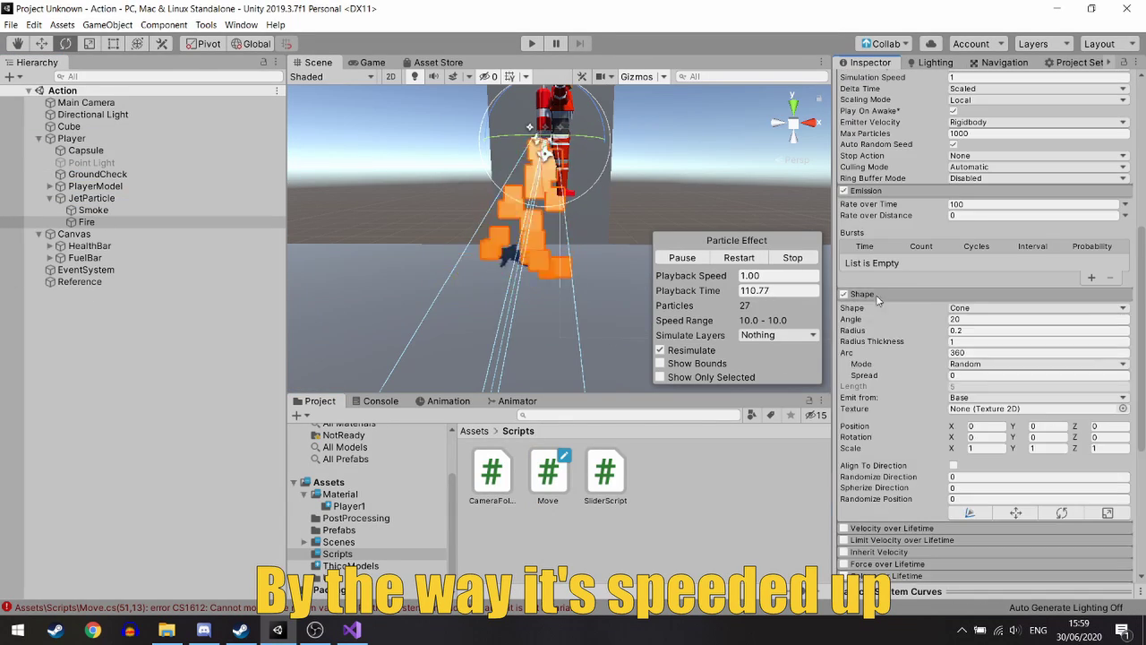
left_click(302, 415)
double_click(466, 431)
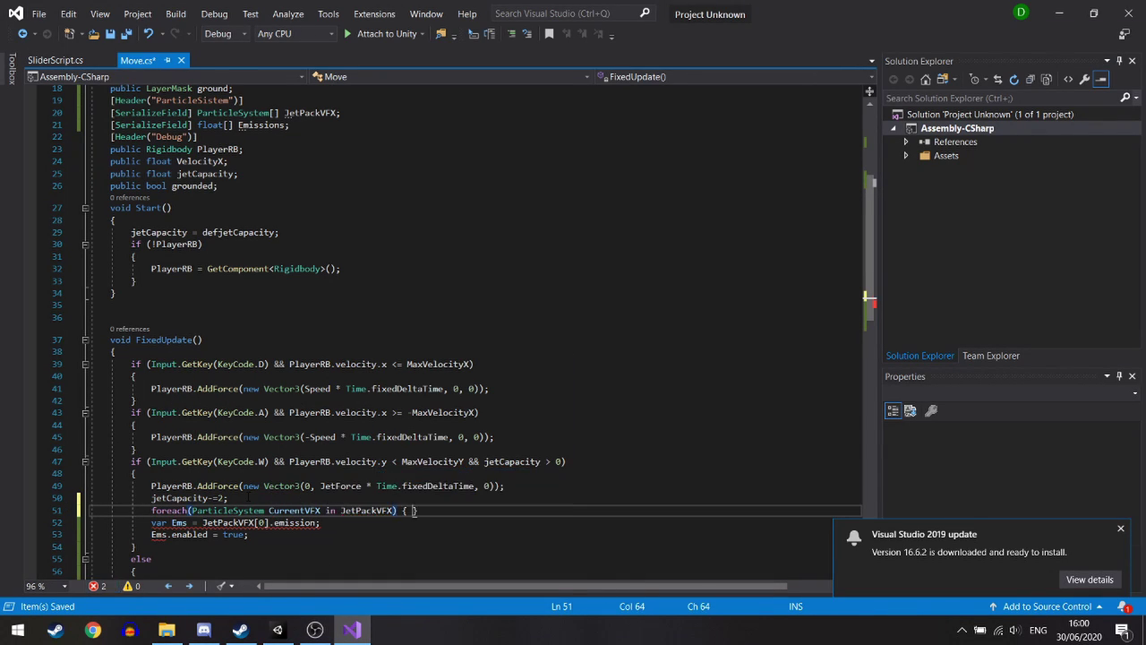
key("Delete")
key("Down")
key("Down")
key("End")
key("Return")
type("}")
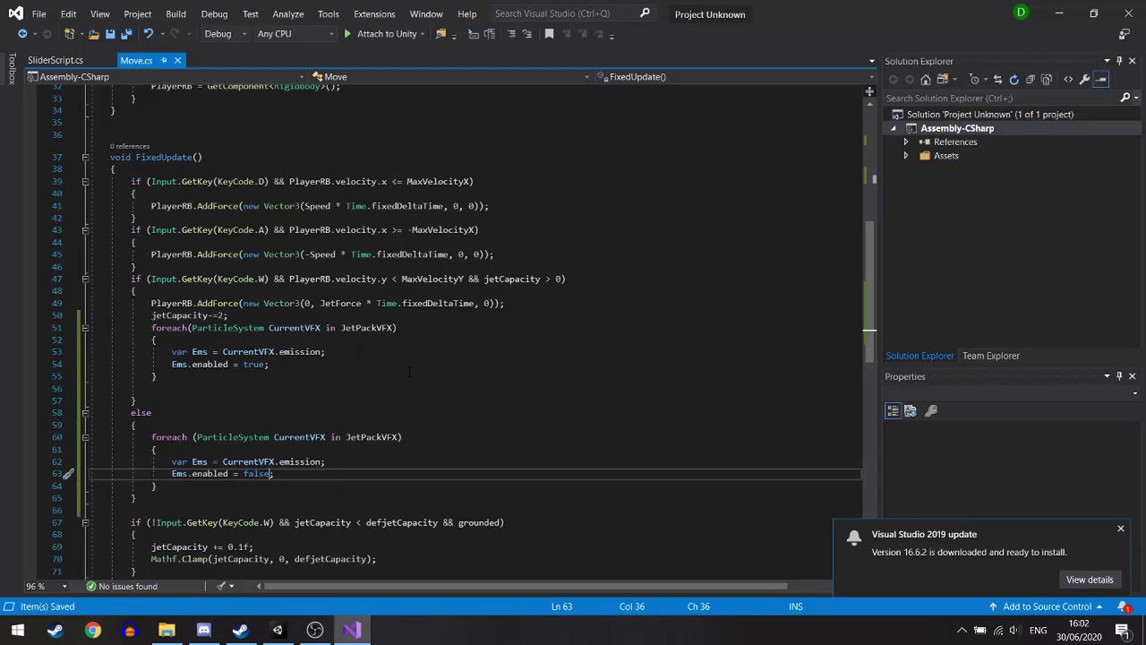
Add an if(Input.GetKey(KeyCode.W) && jetCapacity > 0) thrust check before the emission toggling.
left_click(149, 400)
key("Return")
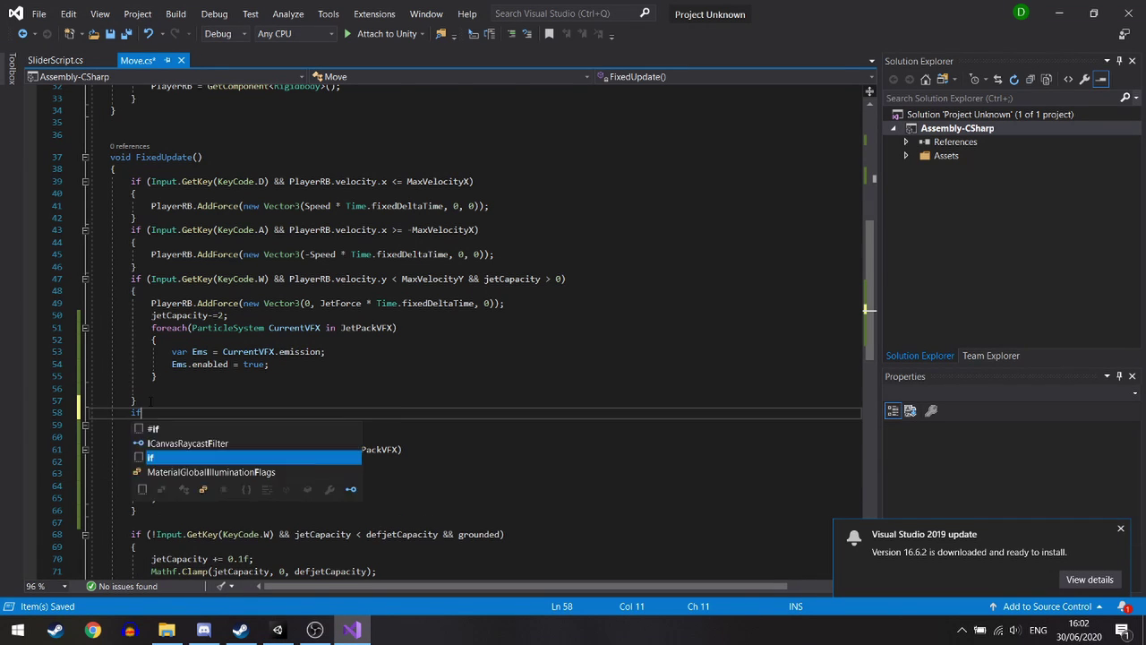
type("if(Input.GetKey(KeyCode.W) && jetCapacity > 0")
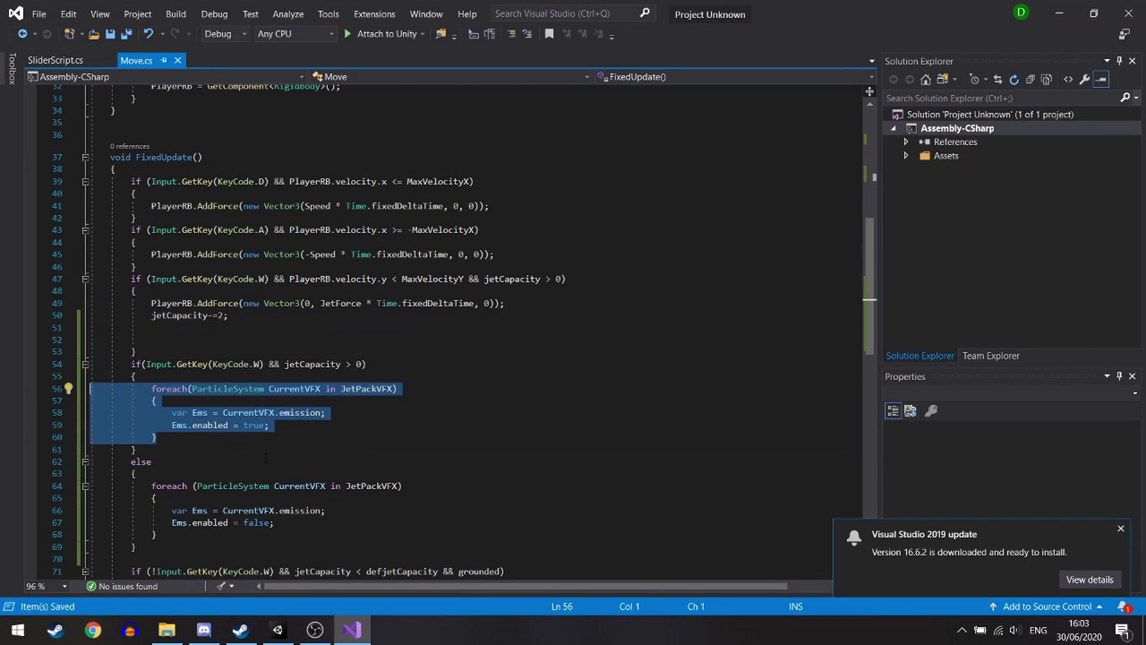
key("BackSpace")
key("BackSpace")
left_click_drag(289, 278, 464, 279)
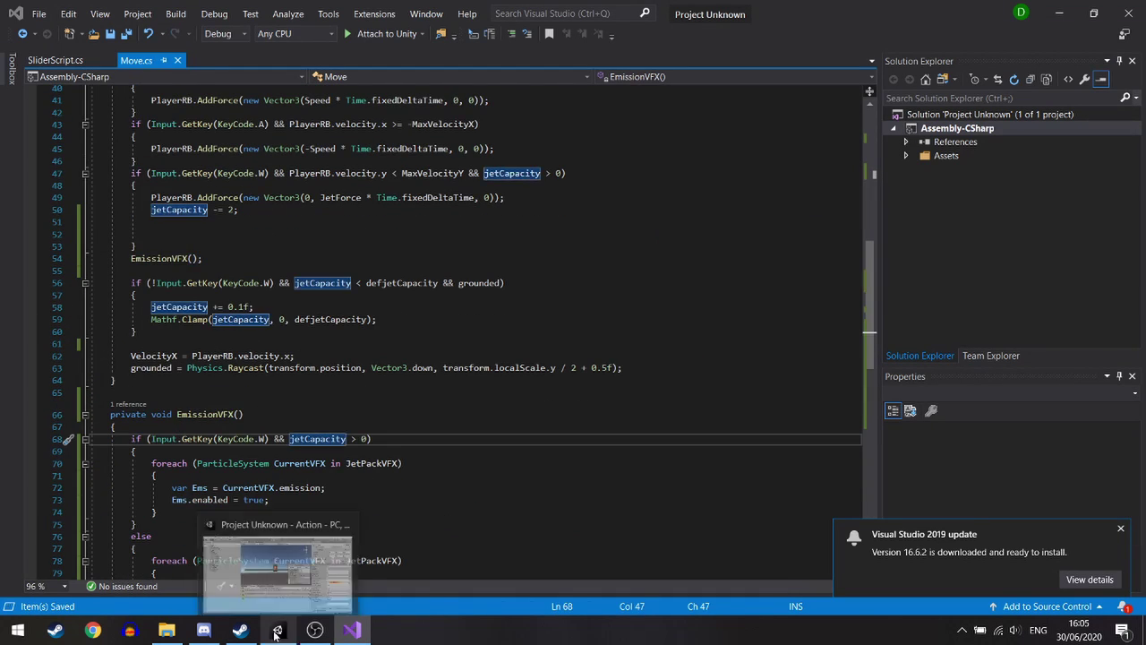
left_click(275, 631)
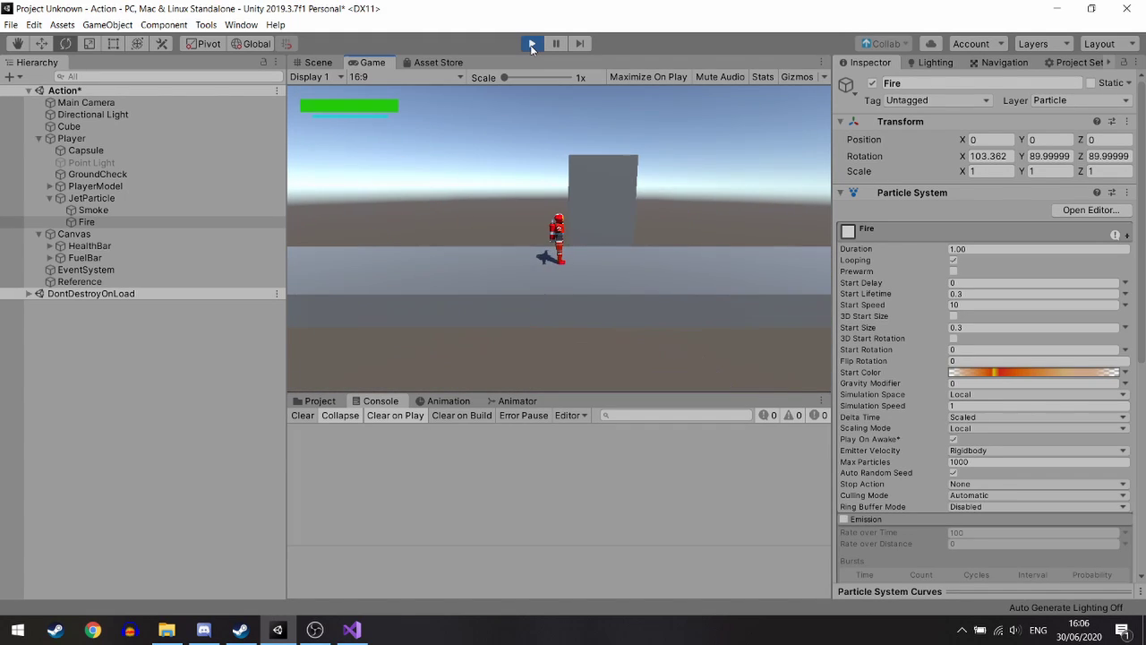
Restart the playtest and set Max Velocity Y to 7 and fuel capacity to 150.
left_click(532, 45)
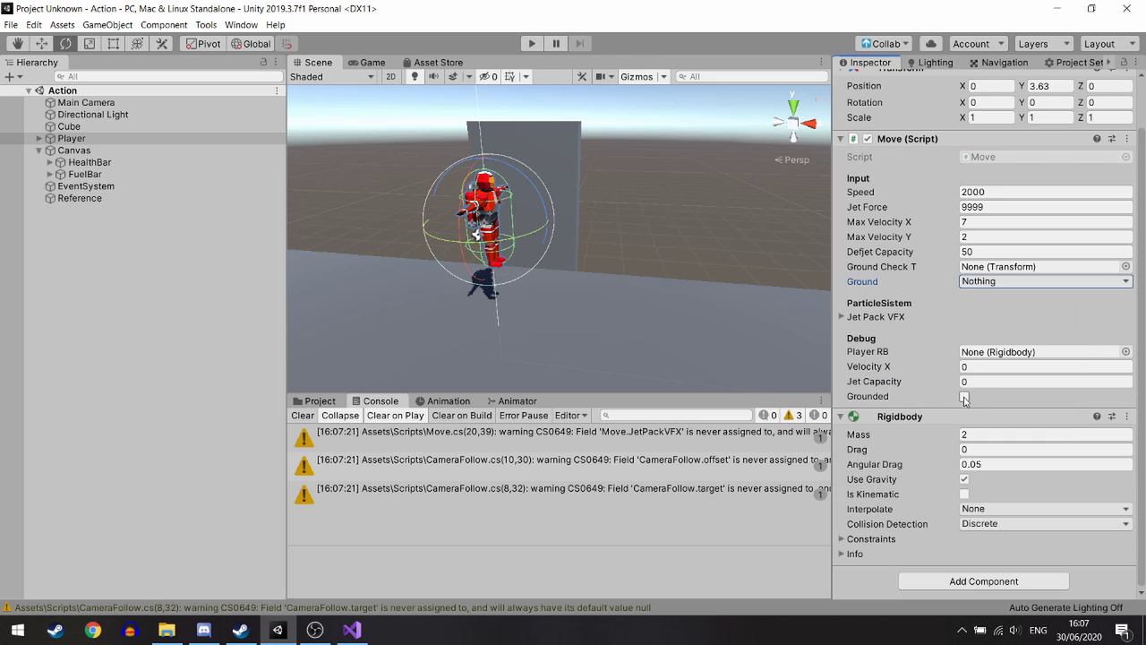
key("ctrl+p")
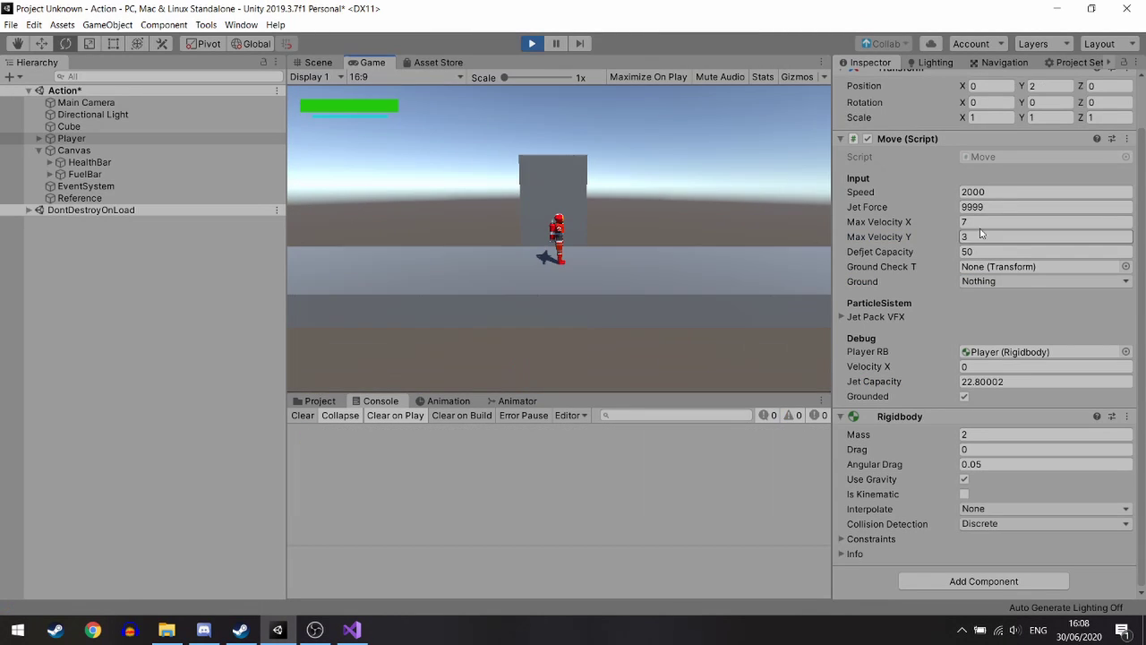
type("7")
key("Tab")
type("150")
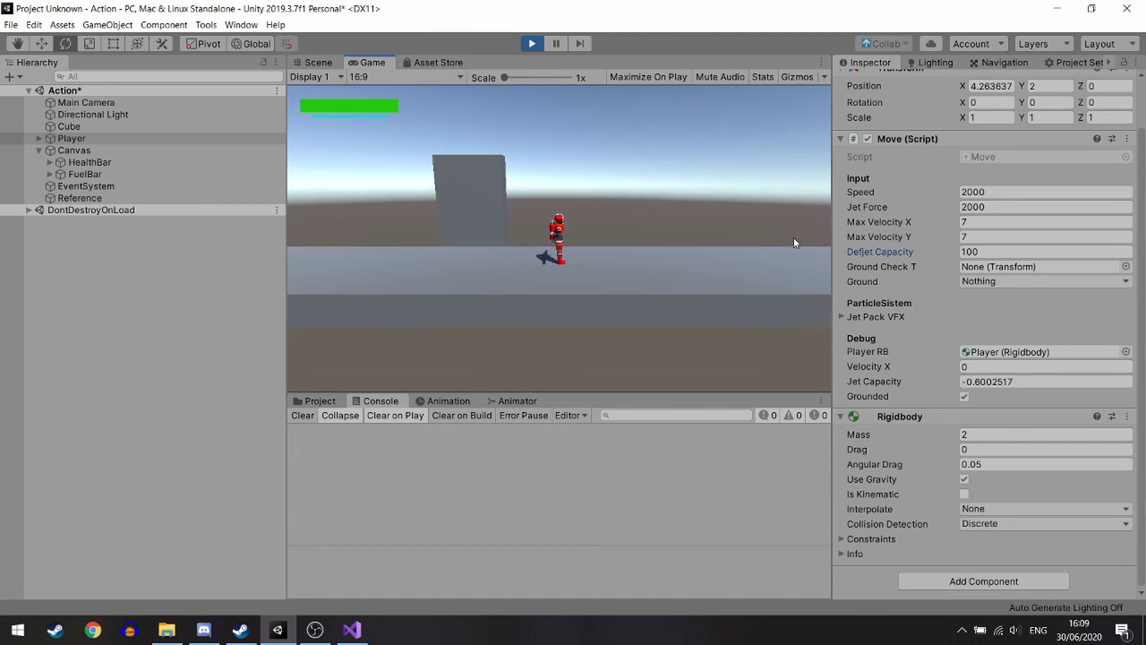
key("ctrl+p")
key("ctrl+p")
left_click(988, 207)
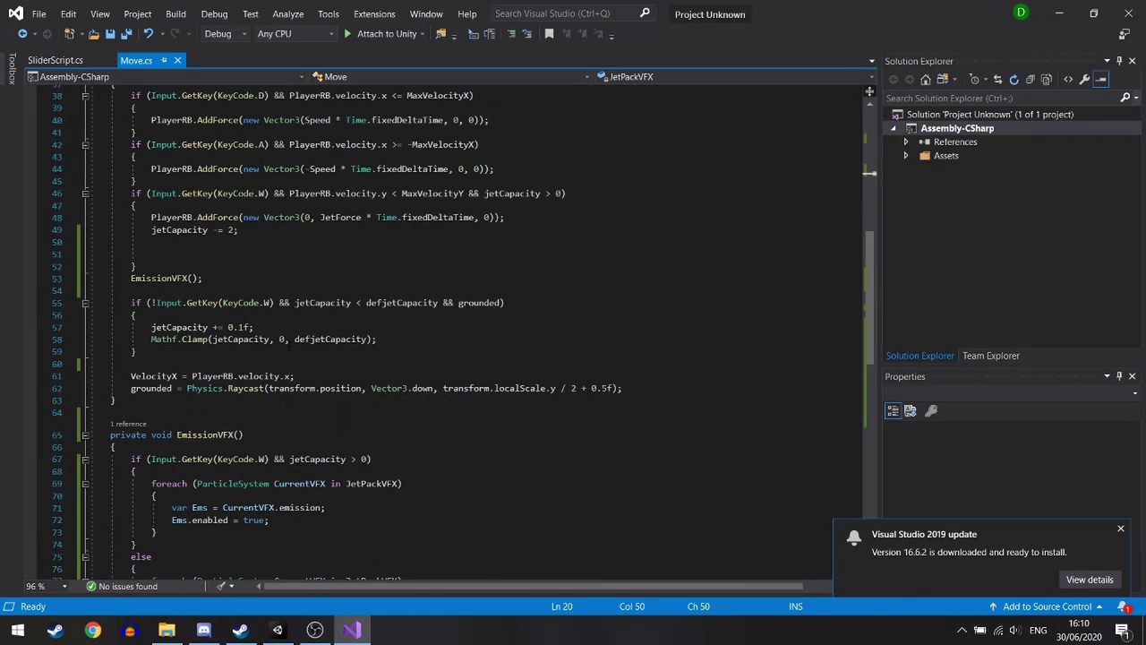
Change the fuel refill in Move.cs to jetCapacity += 0.5f, then stop the playtest.
left_click(302, 338, "ctrl")
key("ctrl+minus")
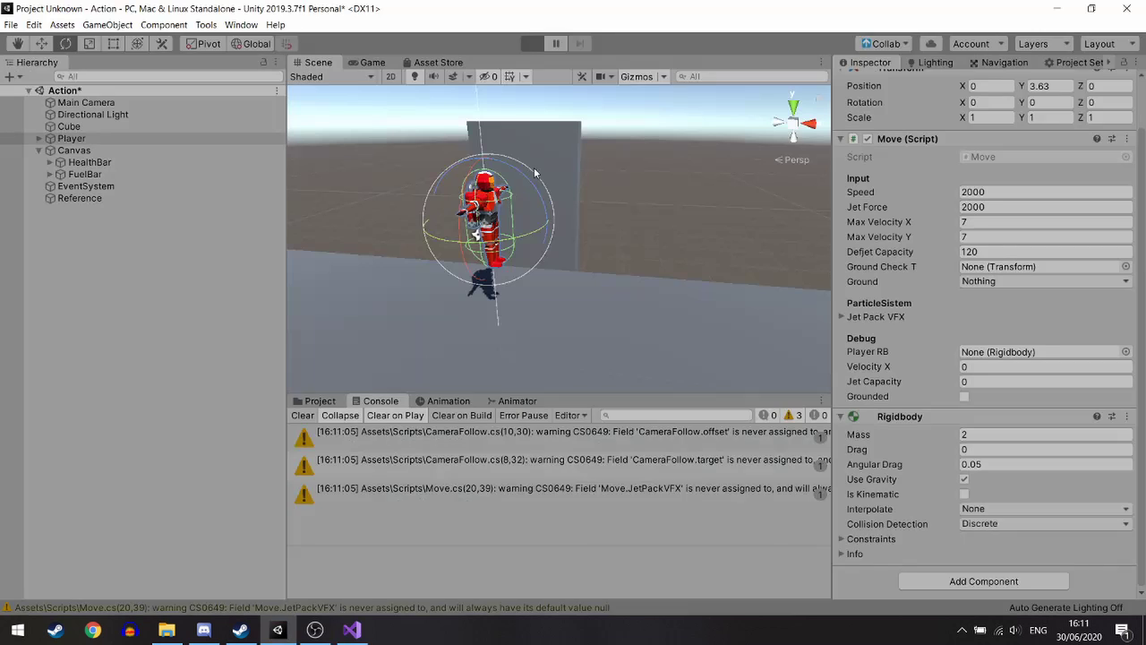
key("BackSpace")
type("5f;")
left_click(279, 626)
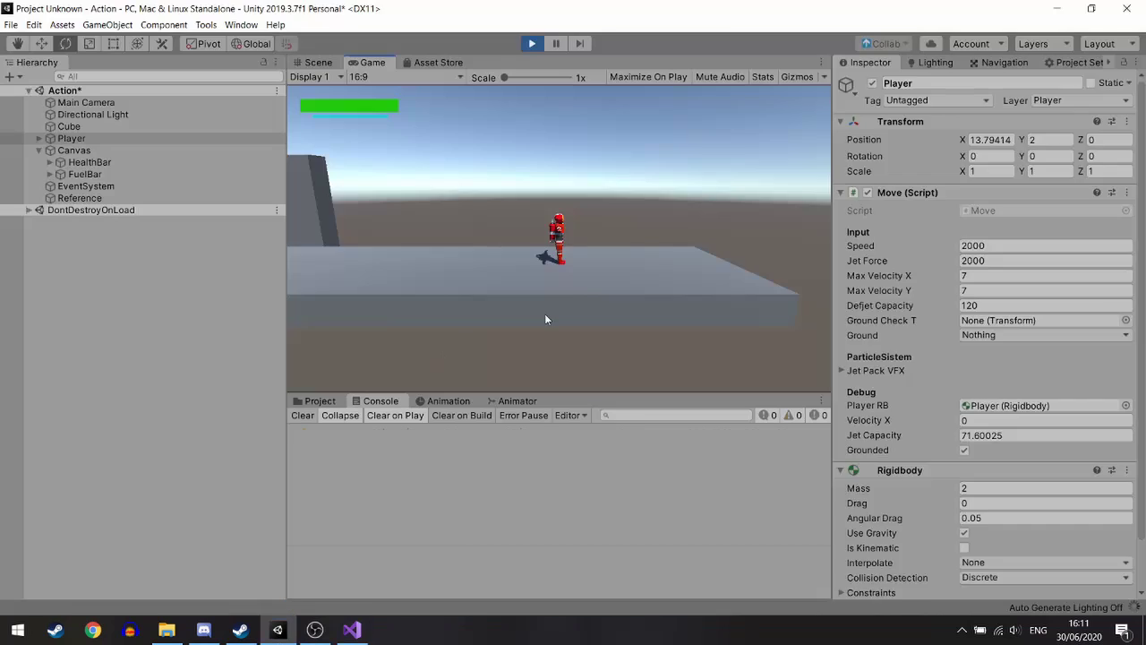
key("alt+Tab")
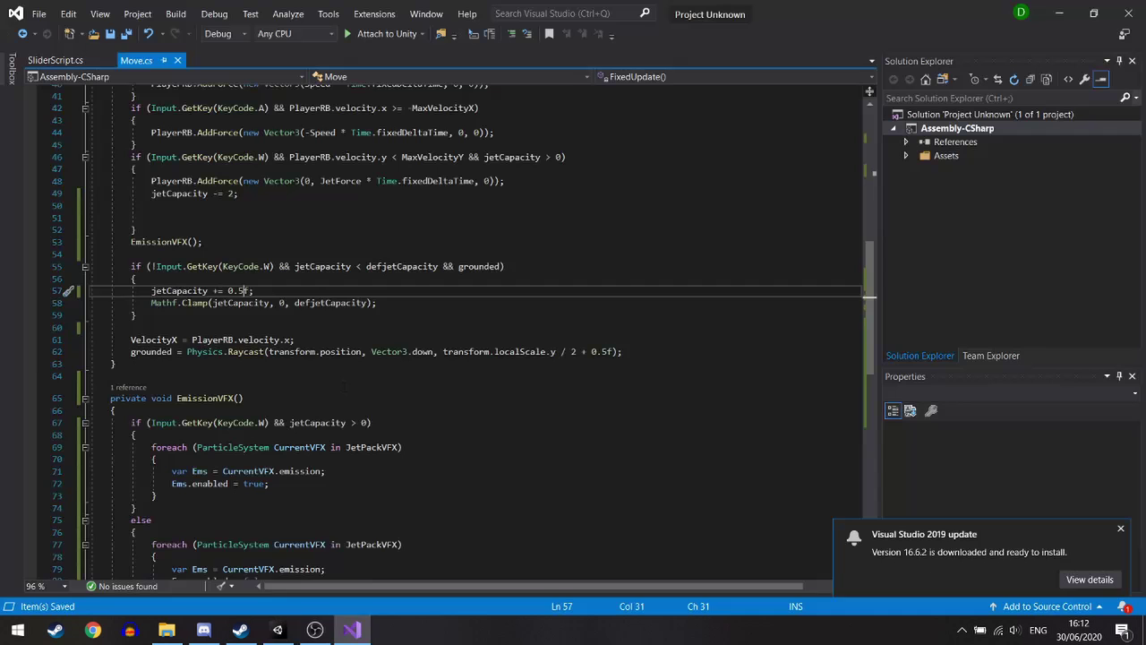
key("alt+Tab")
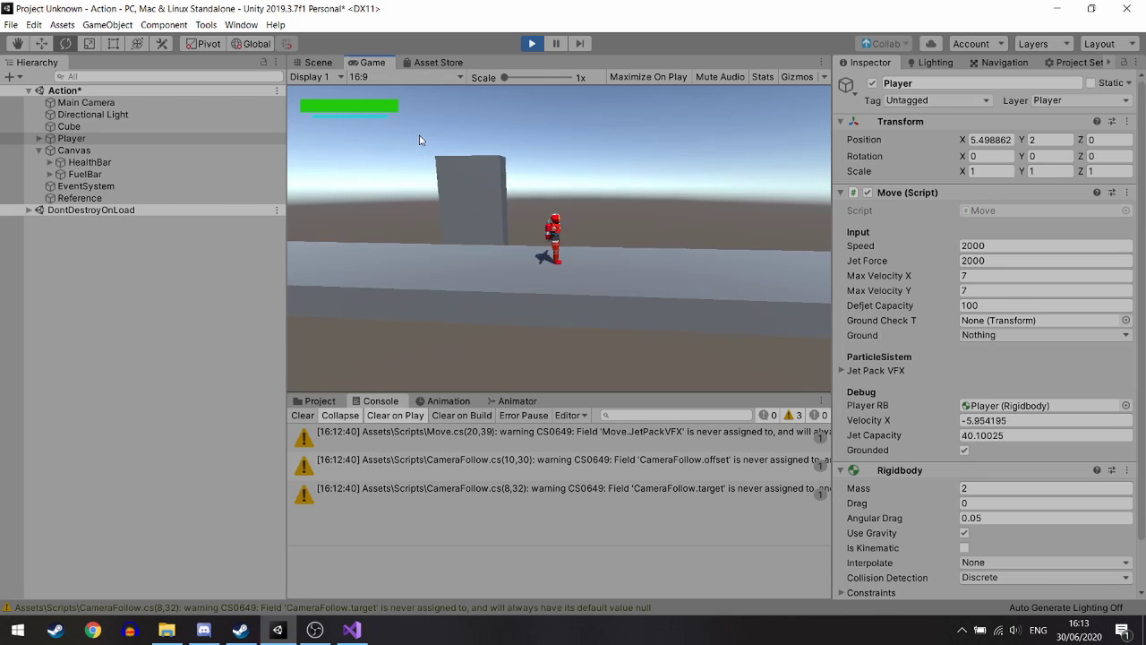
key("ctrl+s")
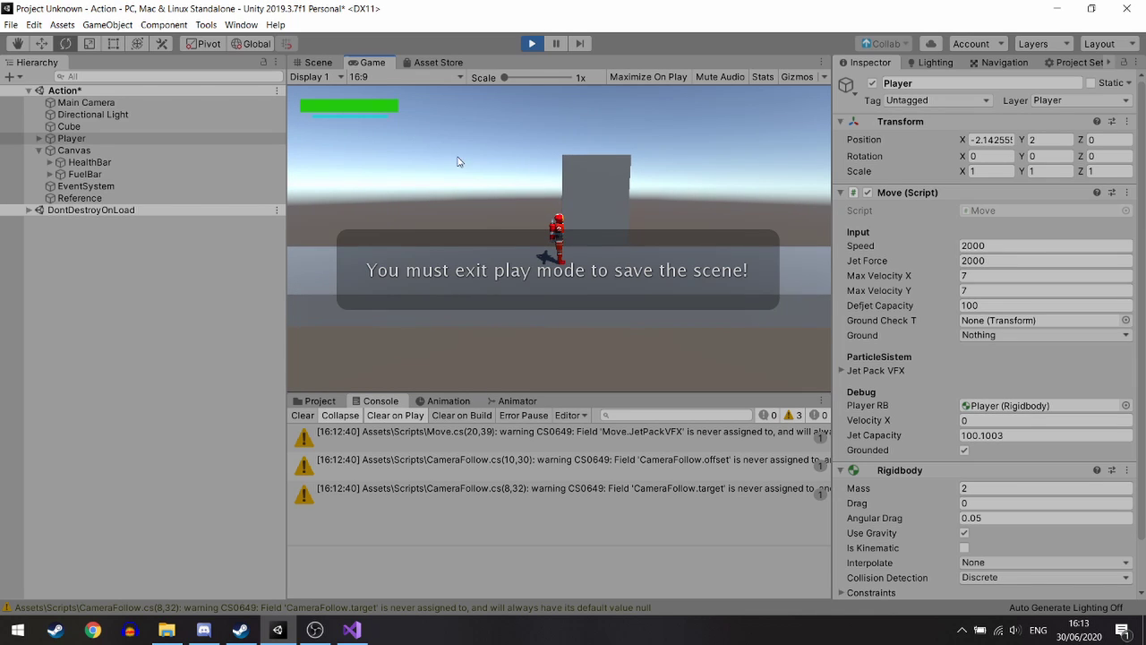
left_click(533, 44)
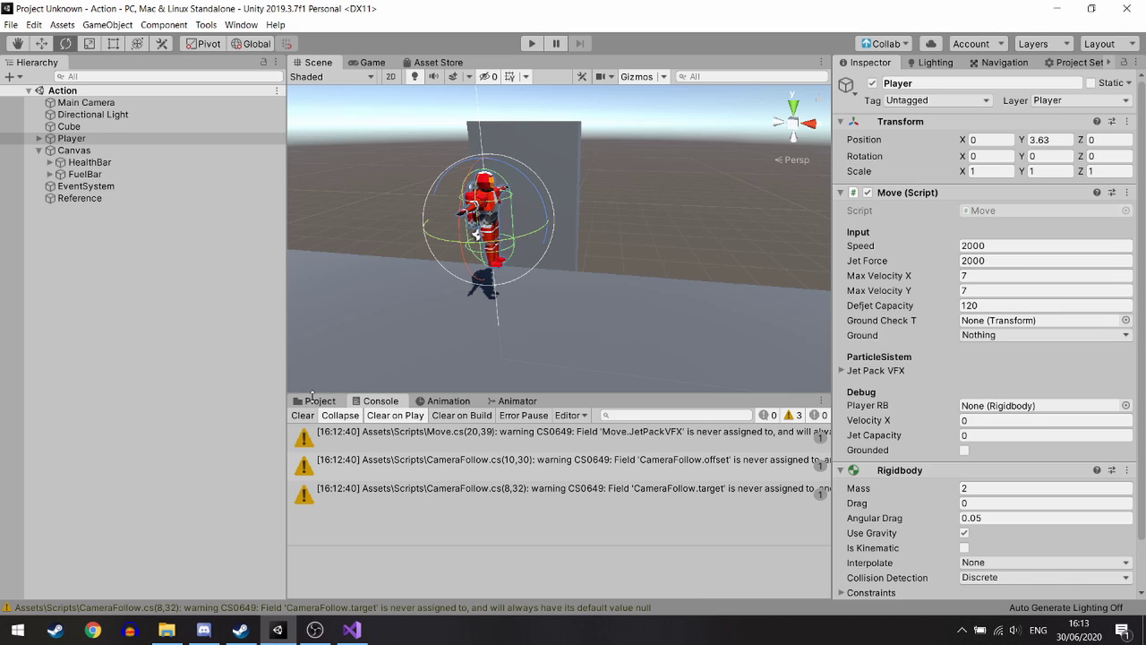
Switch the bottom panel from the Console to the Animation tab.
left_click(426, 404)
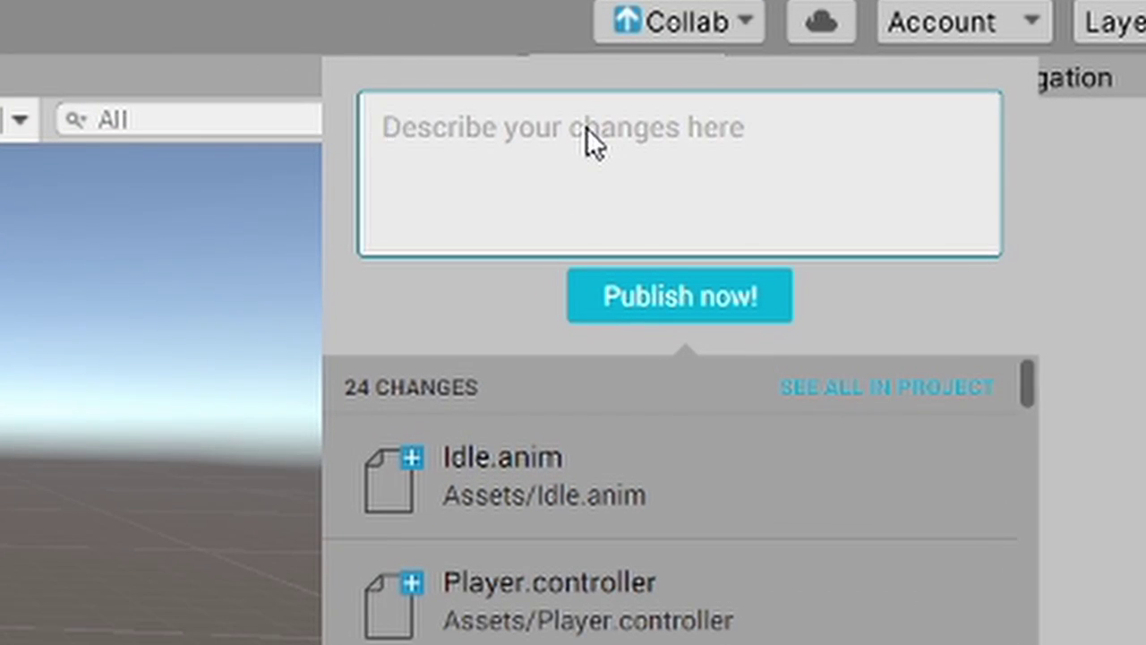
Describe the commit: added THICC boneless model, Unity's particle system, materials and a player animation.
type("Added")
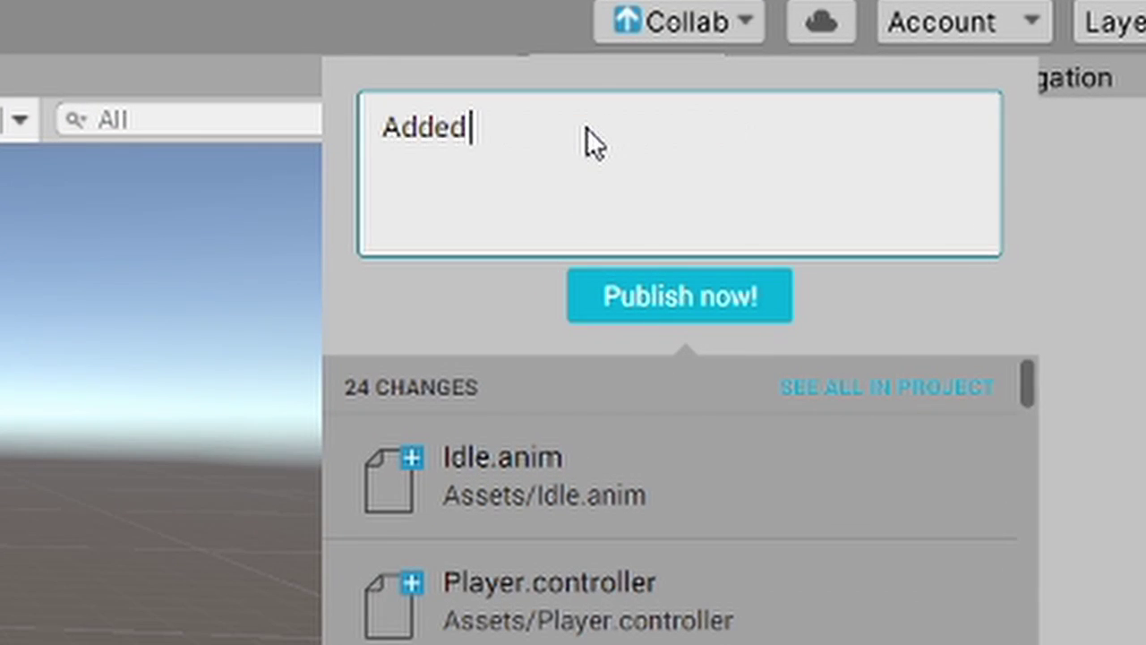
type(" a THICC BONELESS MODE")
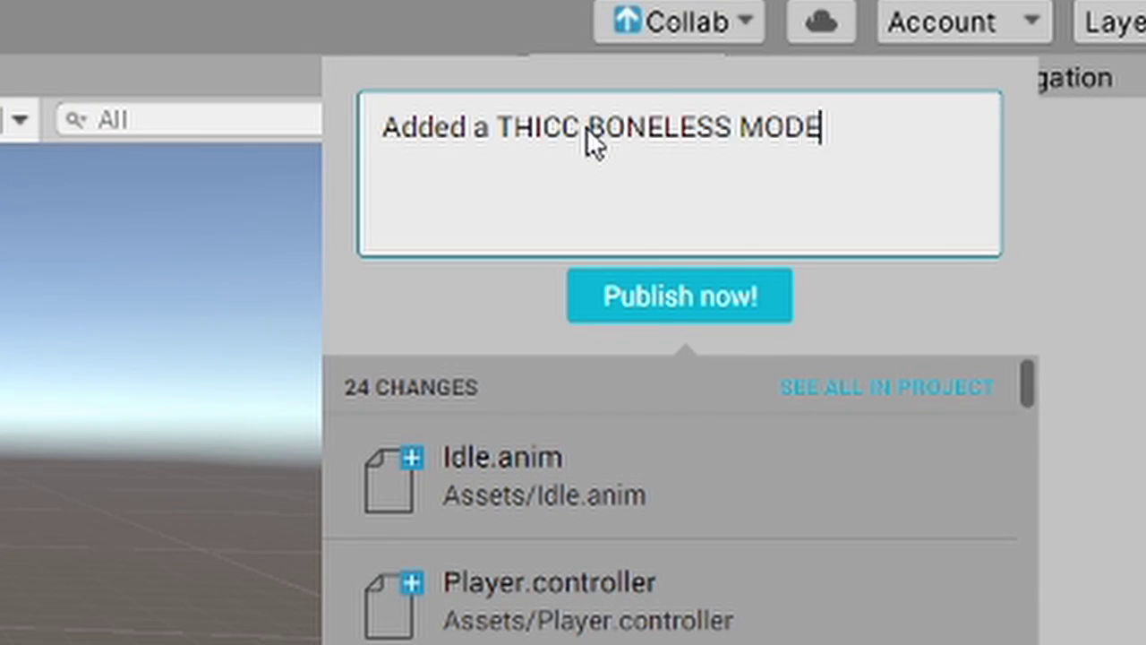
type("L, added UNI")
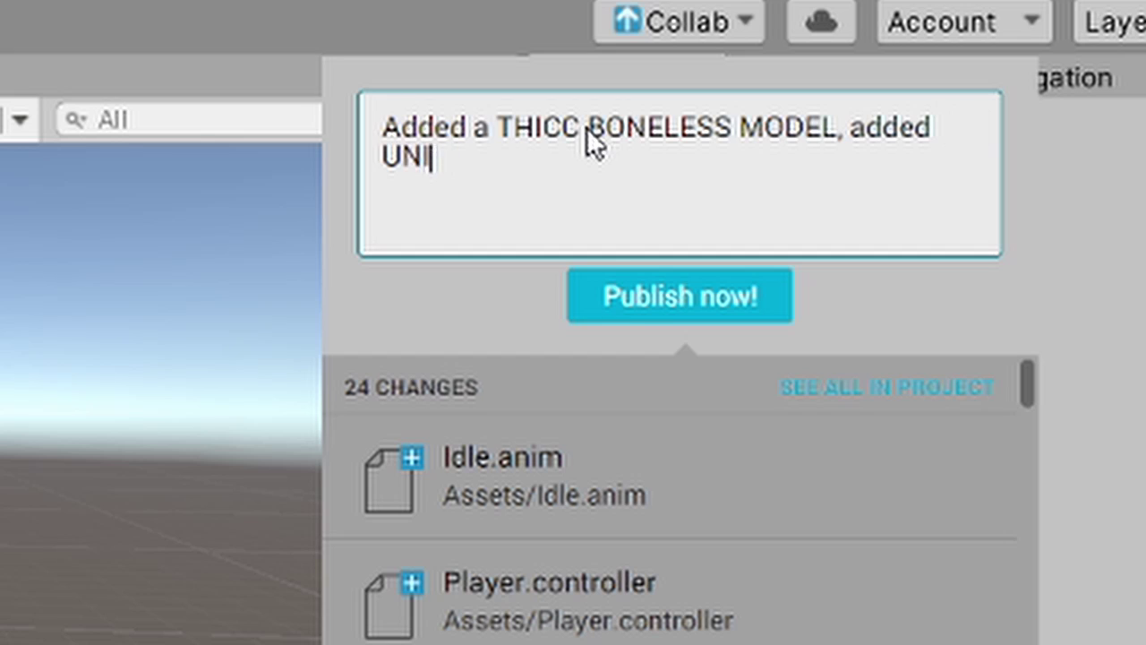
type("TY'S PARTICLE SISTEM,")
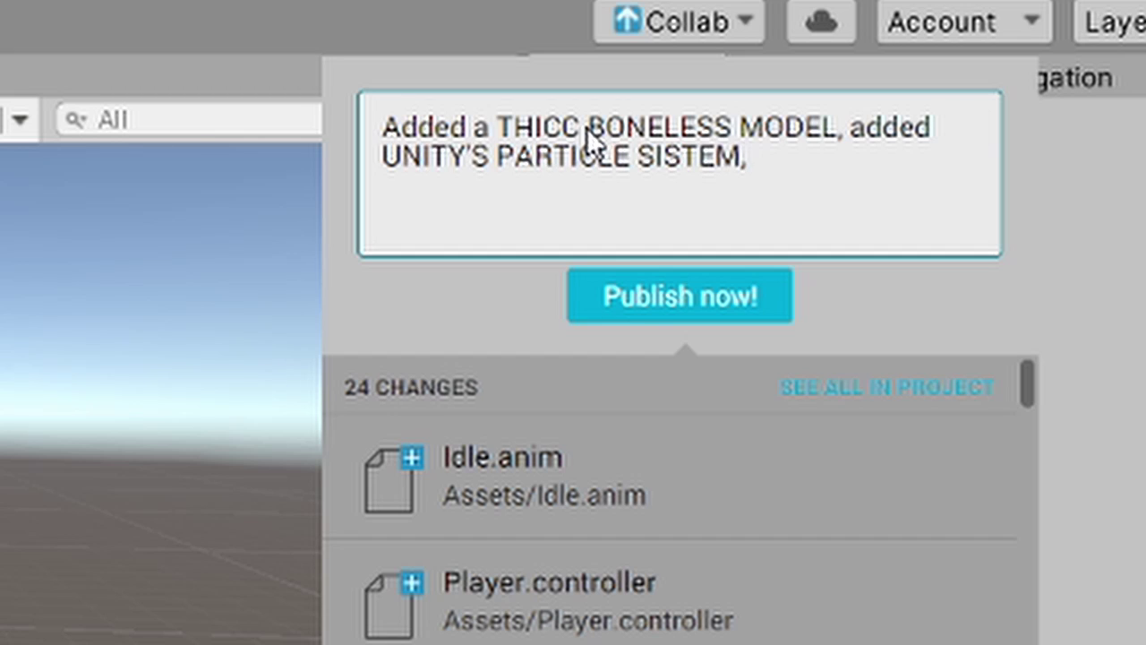
type(" added a")
key("BackSpace")
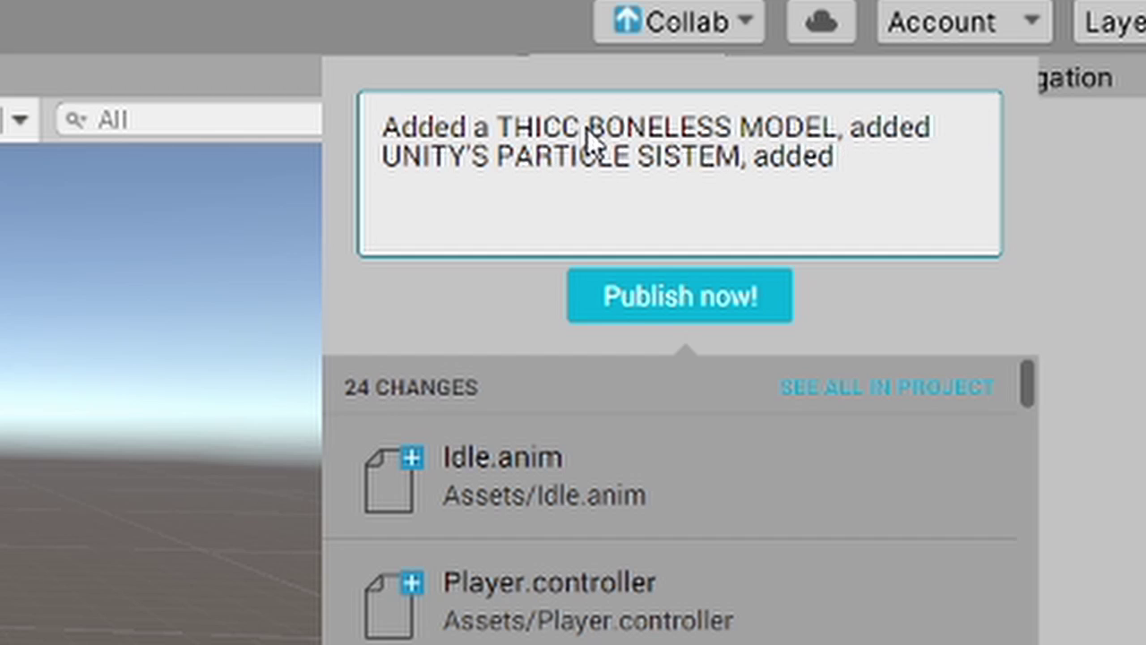
type("stuff you dont need (")
key("BackSpace")
key("BackSpace")
key("BackSpace")
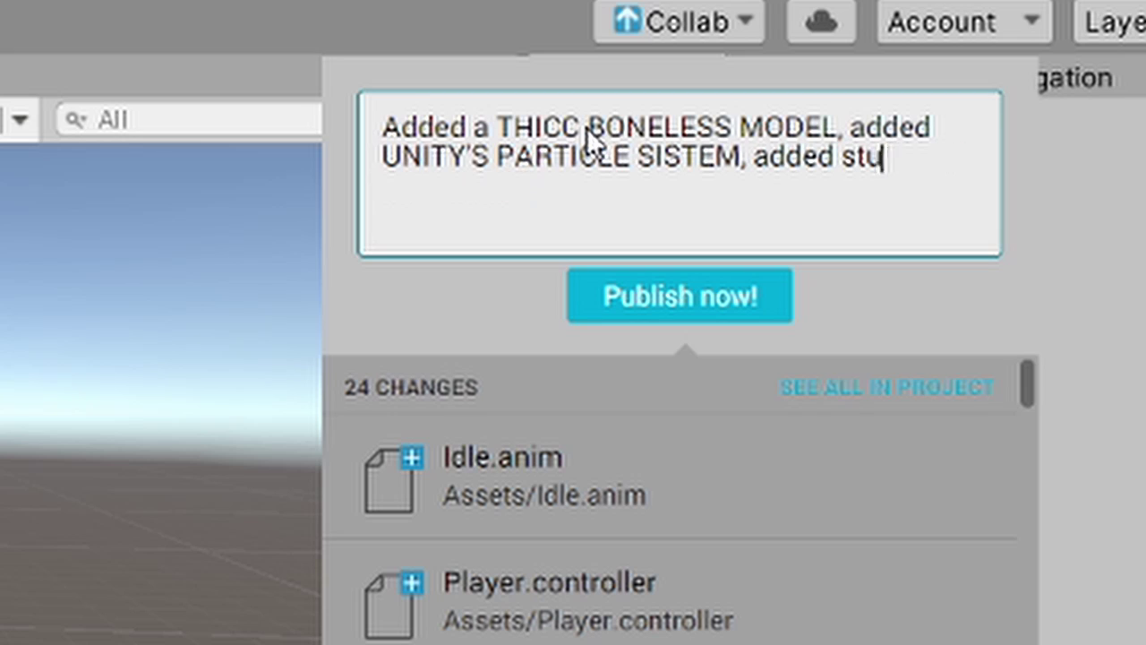
key("BackSpace")
key("BackSpace")
key("BackSpace")
type("materials, ADDE")
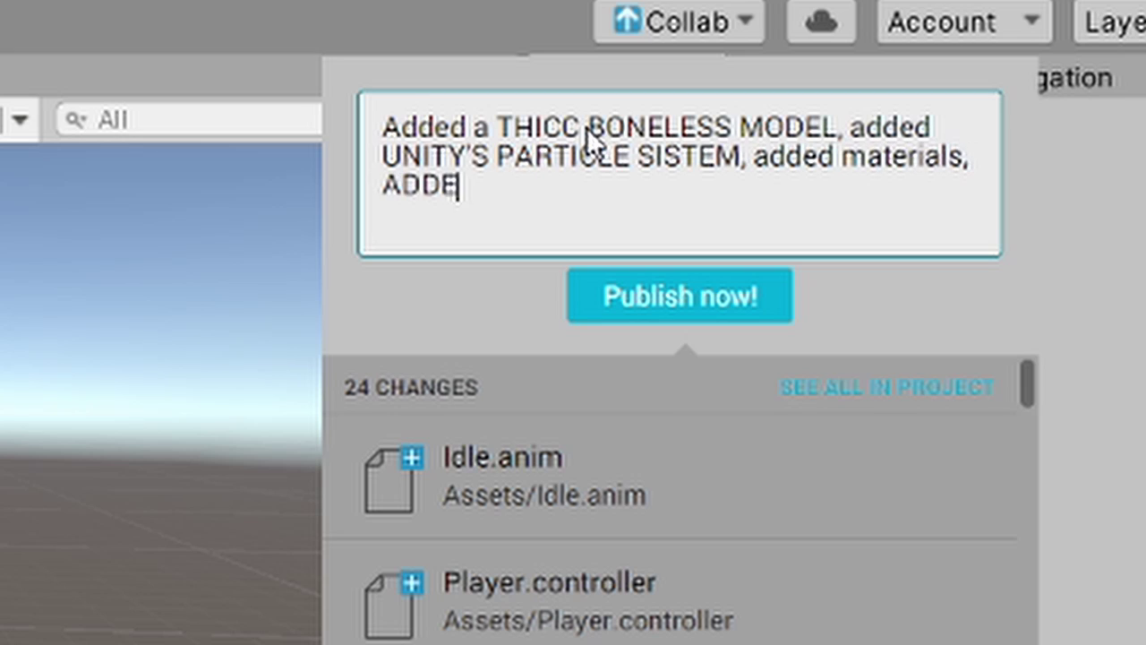
type("D ")
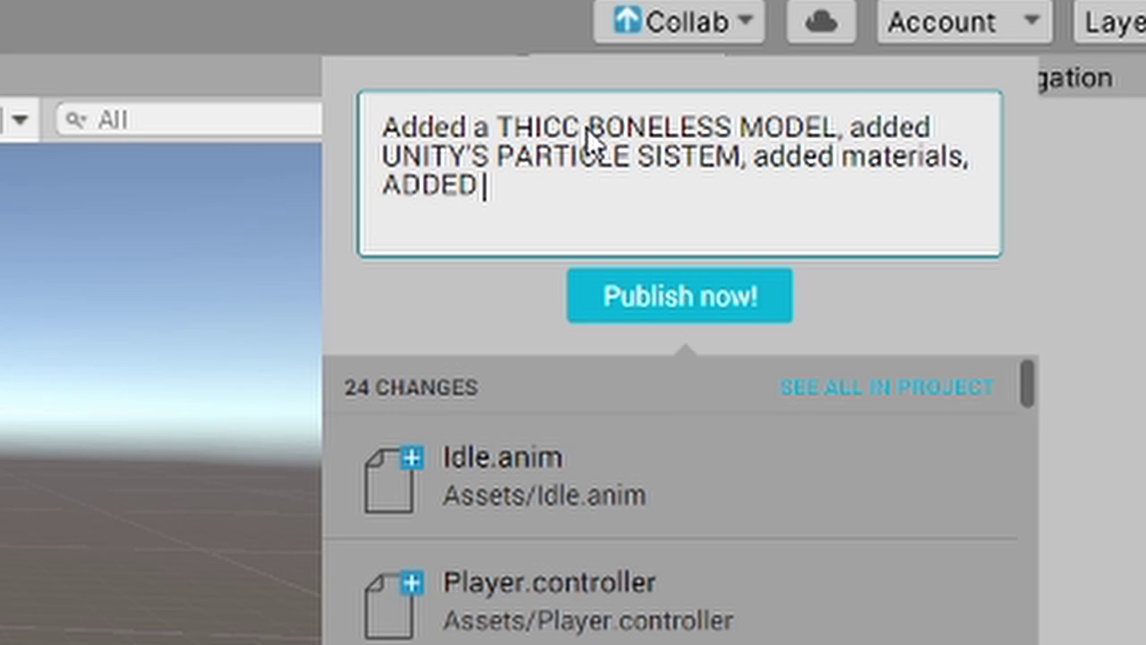
type("an anima")
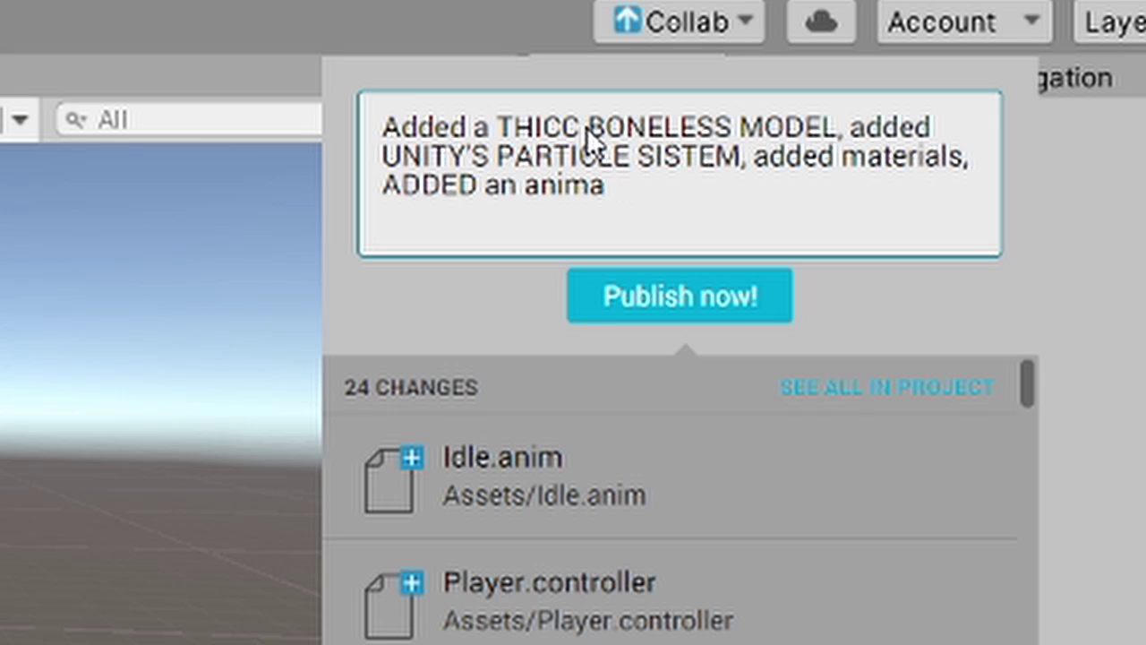
type("tion to the player, p")
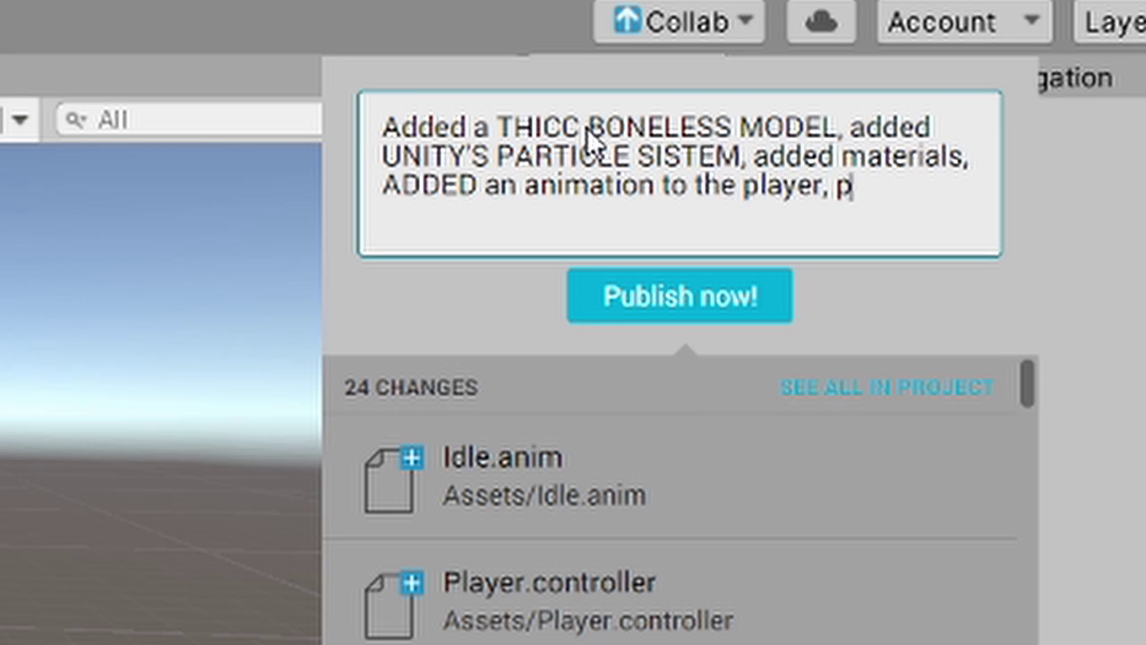
type("res")
key("BackSpace")
key("BackSpace")
key("BackSpace")
Add notes that pressing "U" activates THICCMODE and localization files were updated, then publish.
key("Return")
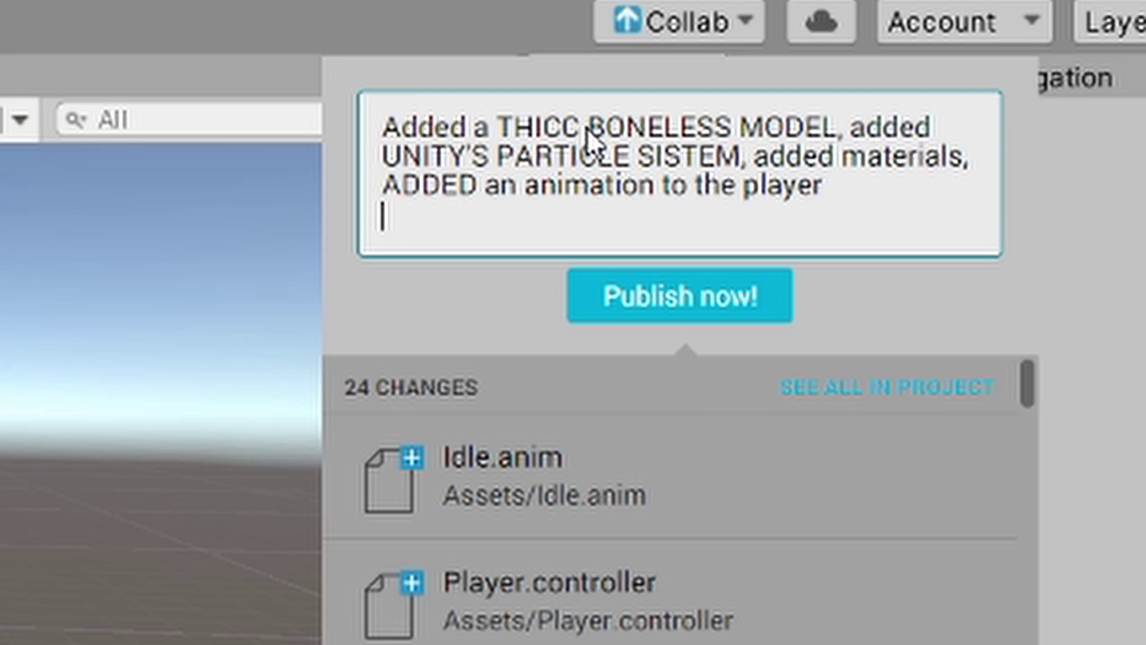
type("If you press \"U\" it")
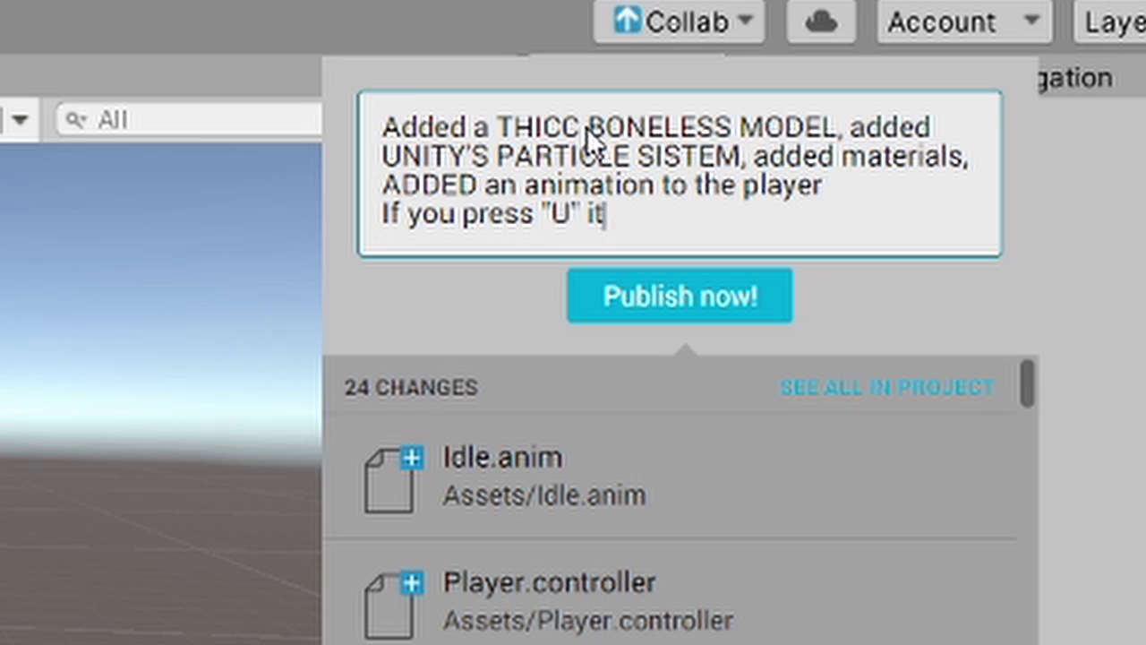
type(" activates THICCMODE")
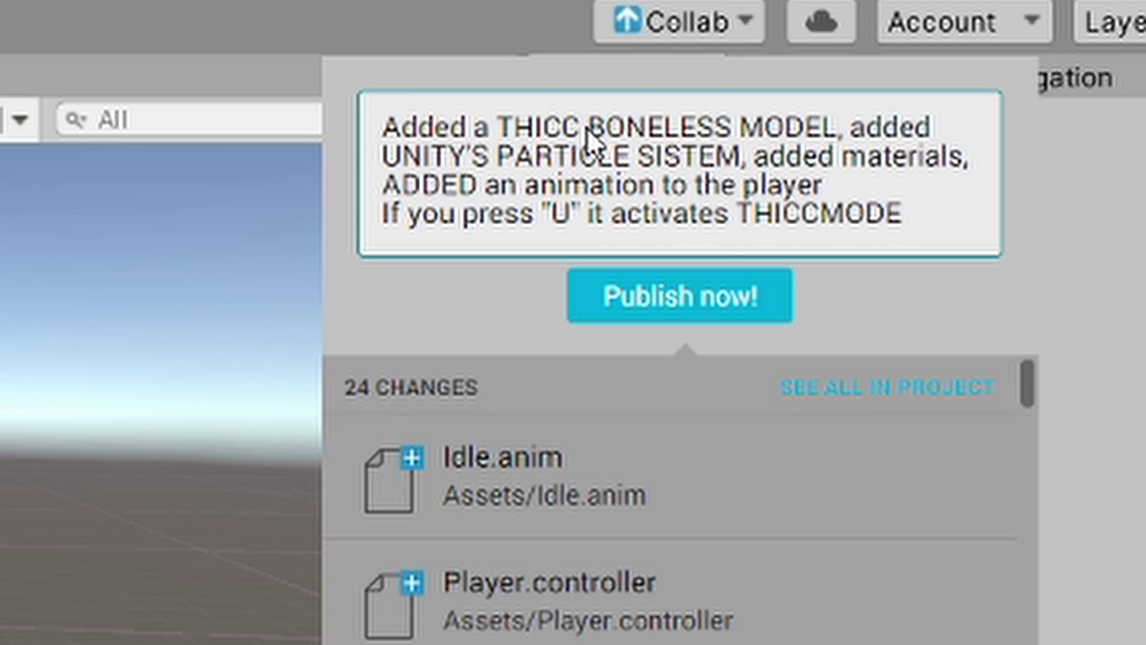
key("Return")
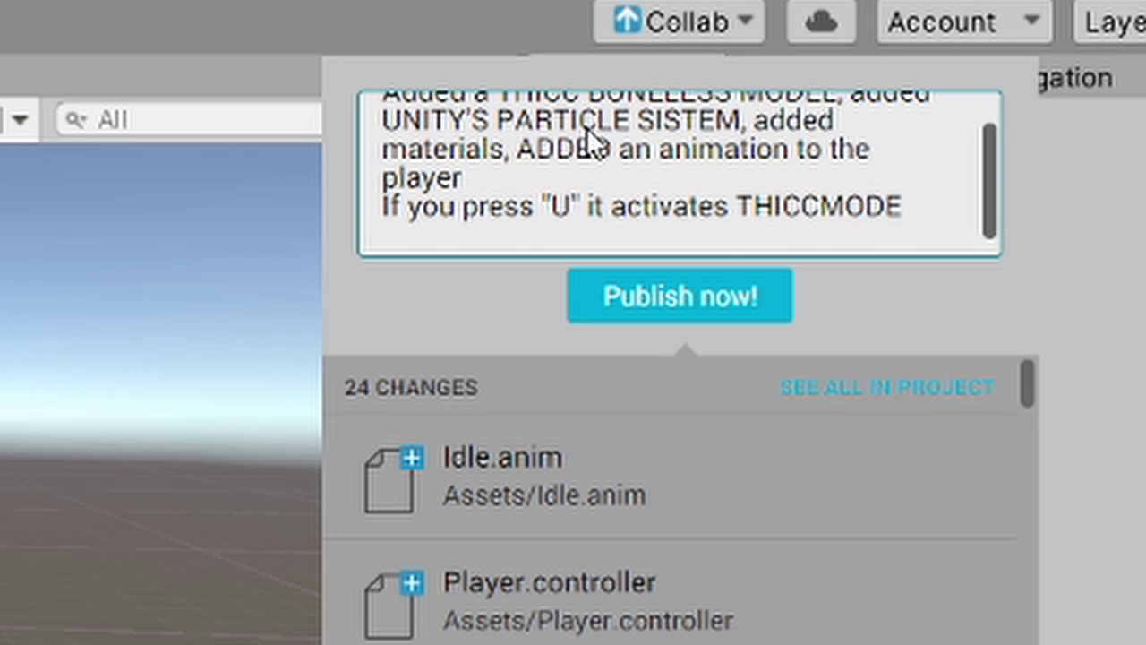
type("also")
key("BackSpace")
key("BackSpace")
key("BackSpace")
key("Return")
key("Return")
type("also upda")
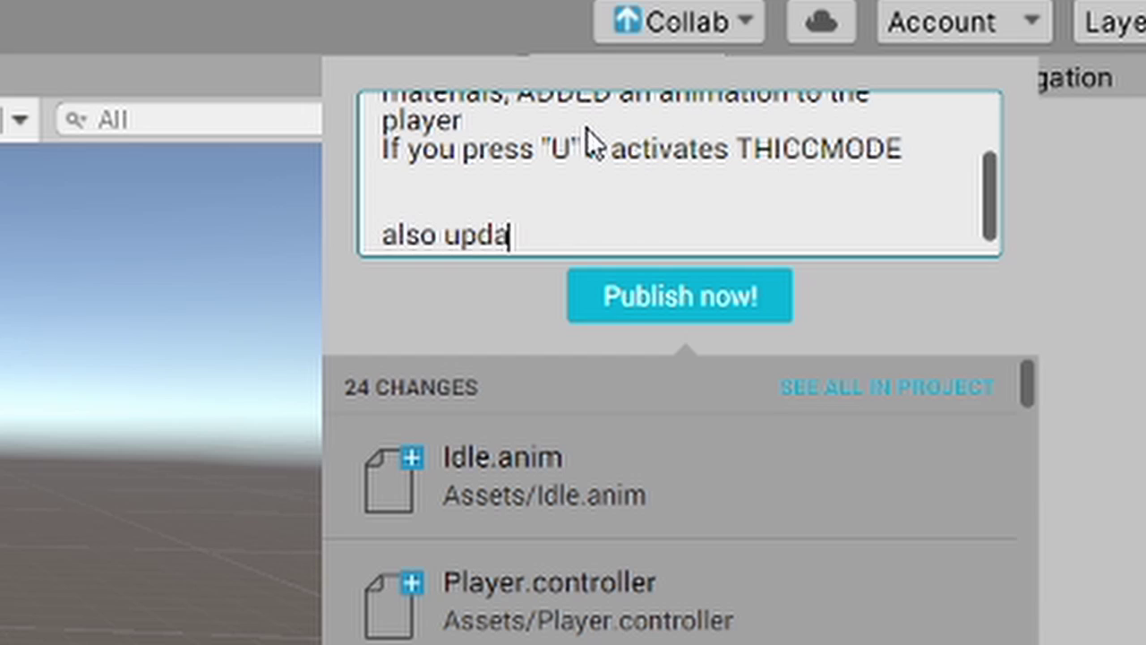
type("ted localization files")
scroll(622, 234, "up", 3)
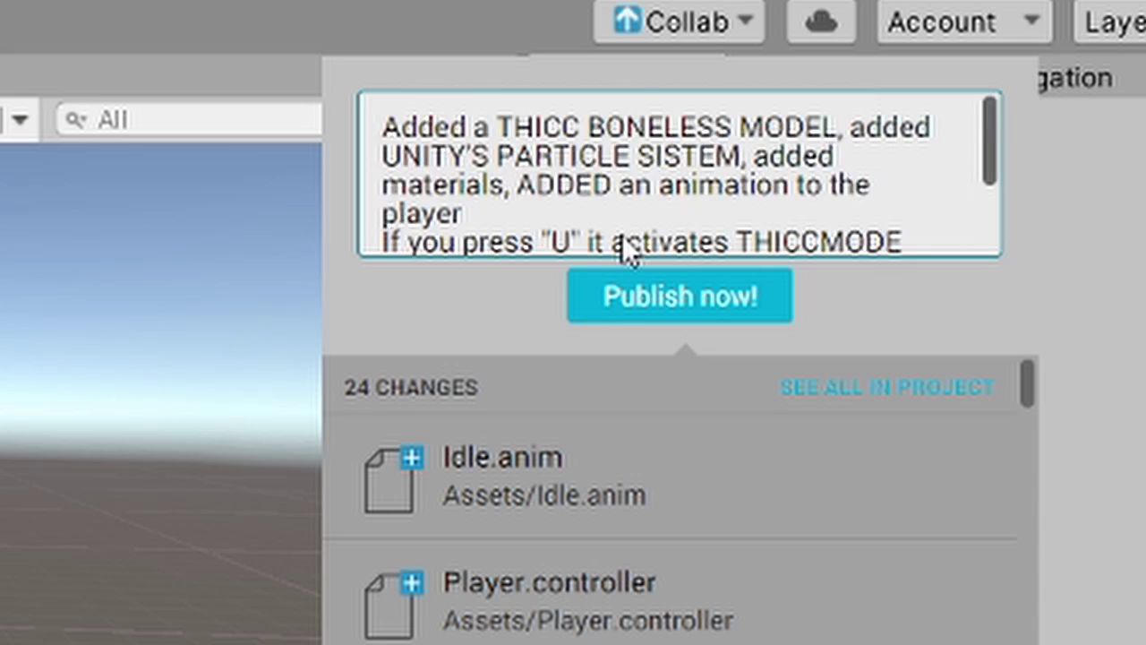
scroll(755, 227, "down", 3)
left_click(681, 299)
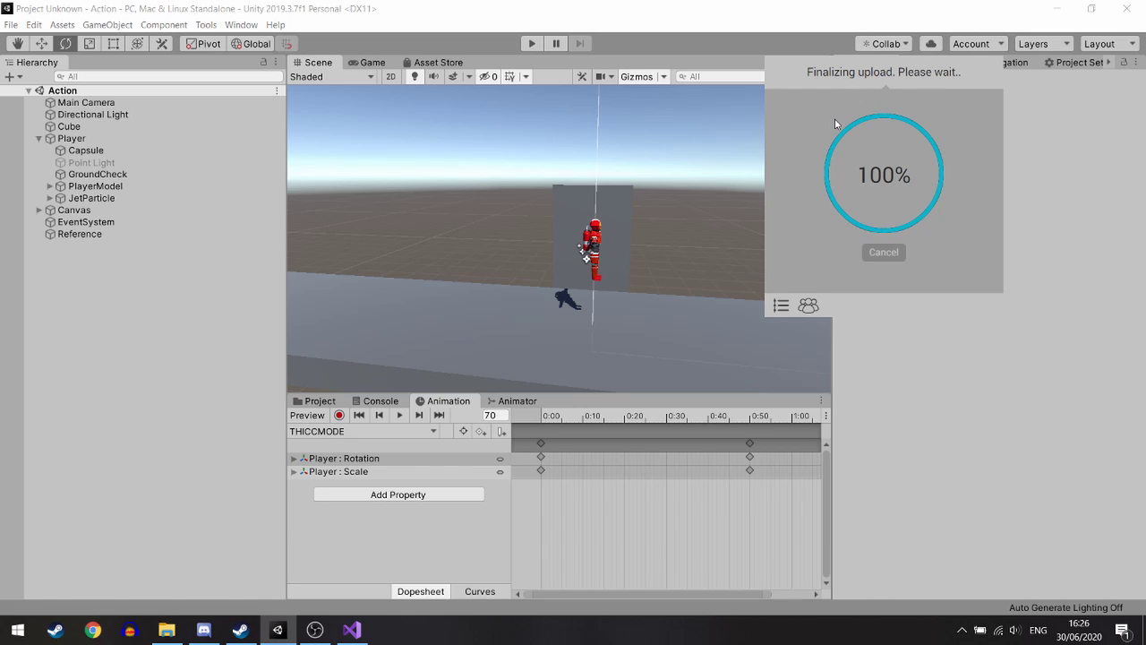
Review the Collab history and confirm the panel reports 'You are up to date!'.
left_click(1034, 251)
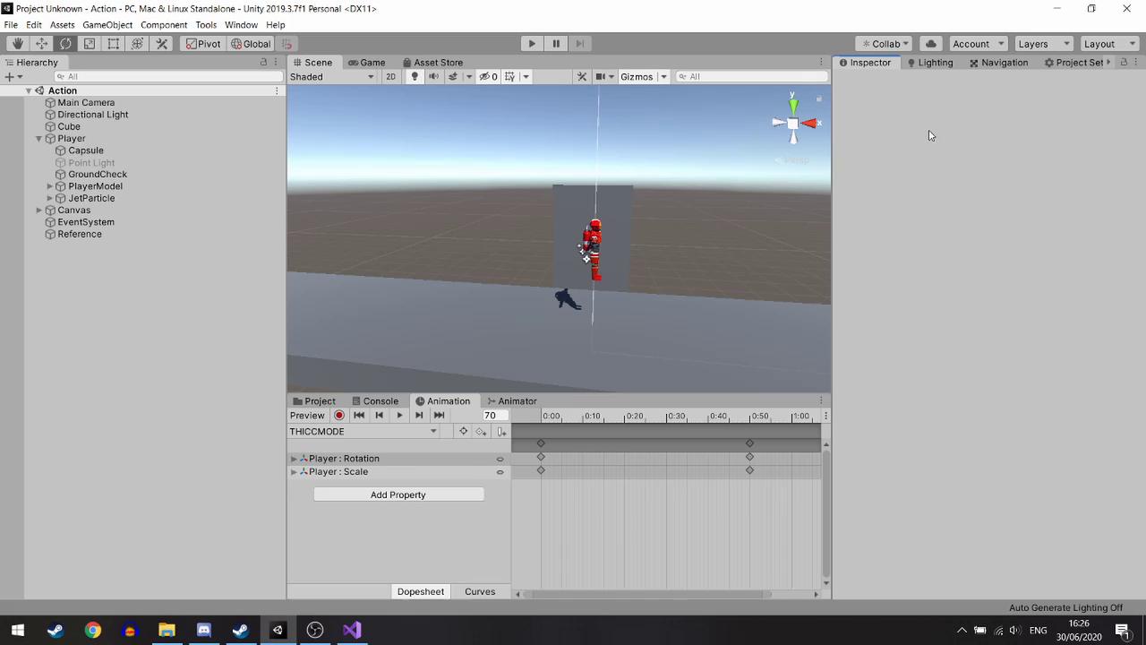
left_click(885, 43)
scroll(851, 245, "down", 1)
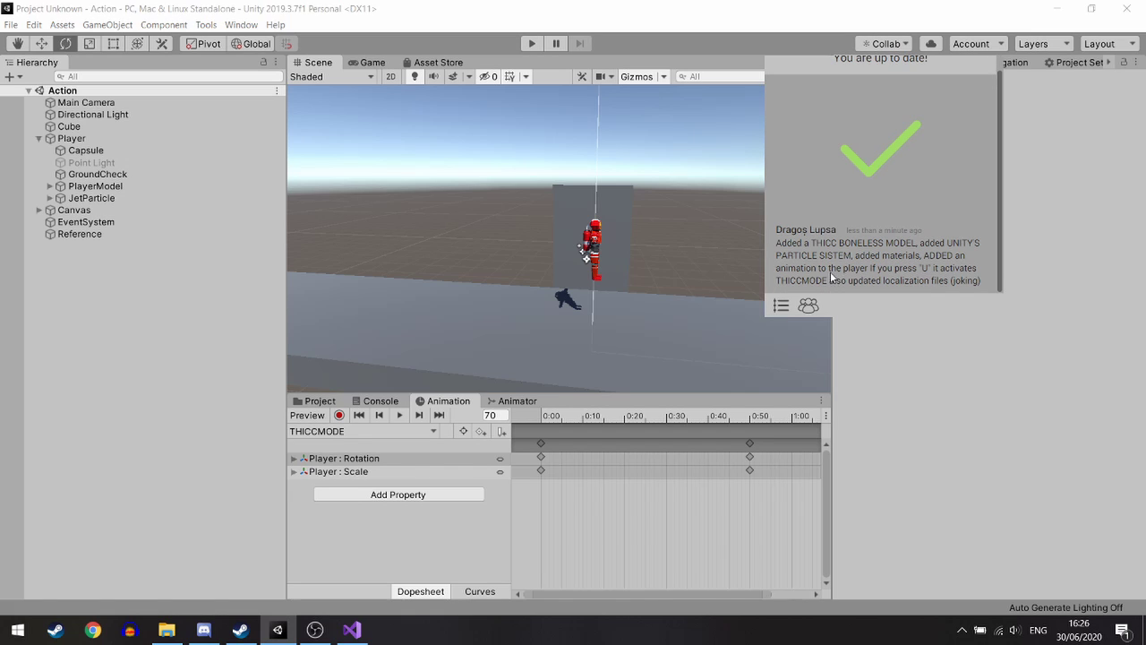
left_click(782, 307)
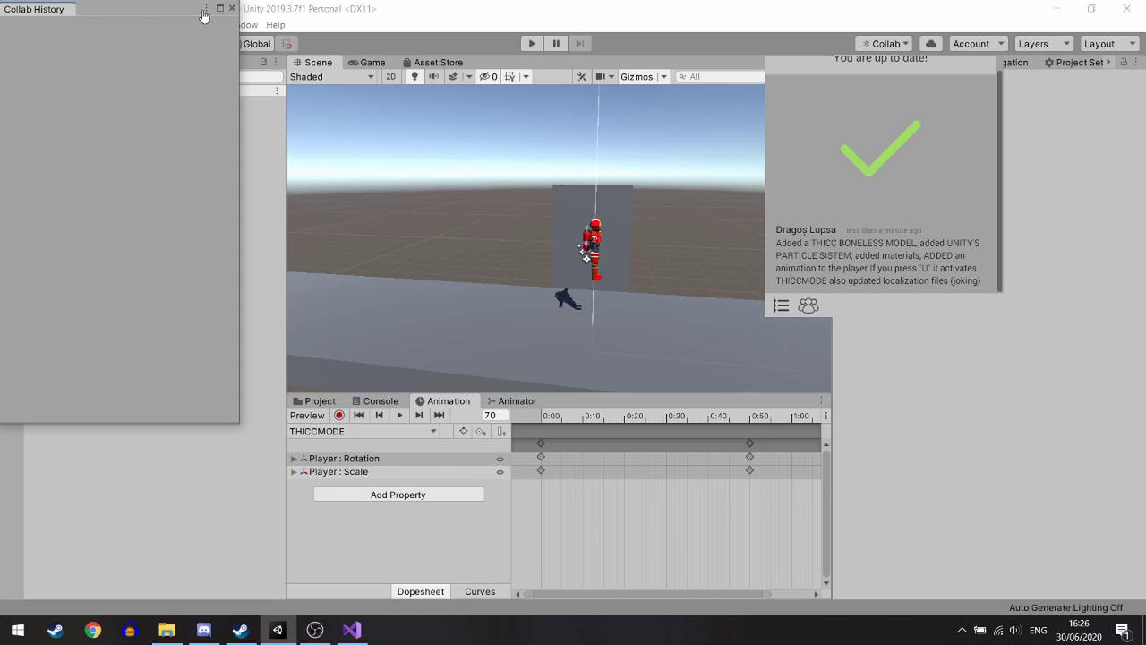
left_click(231, 9)
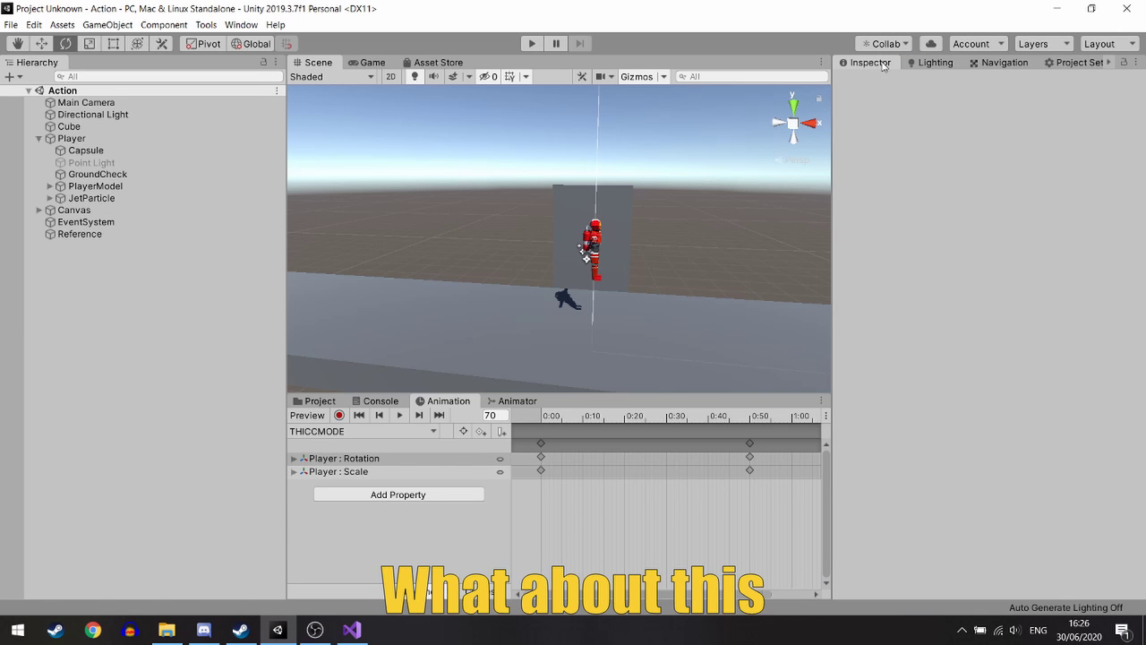
left_click(886, 44)
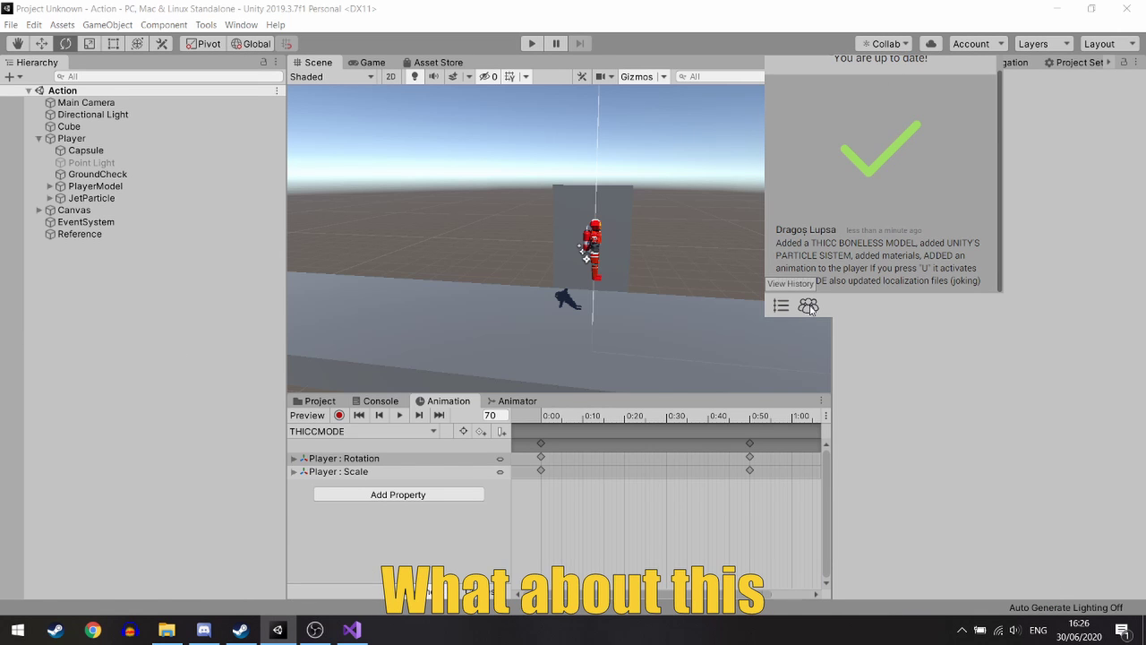